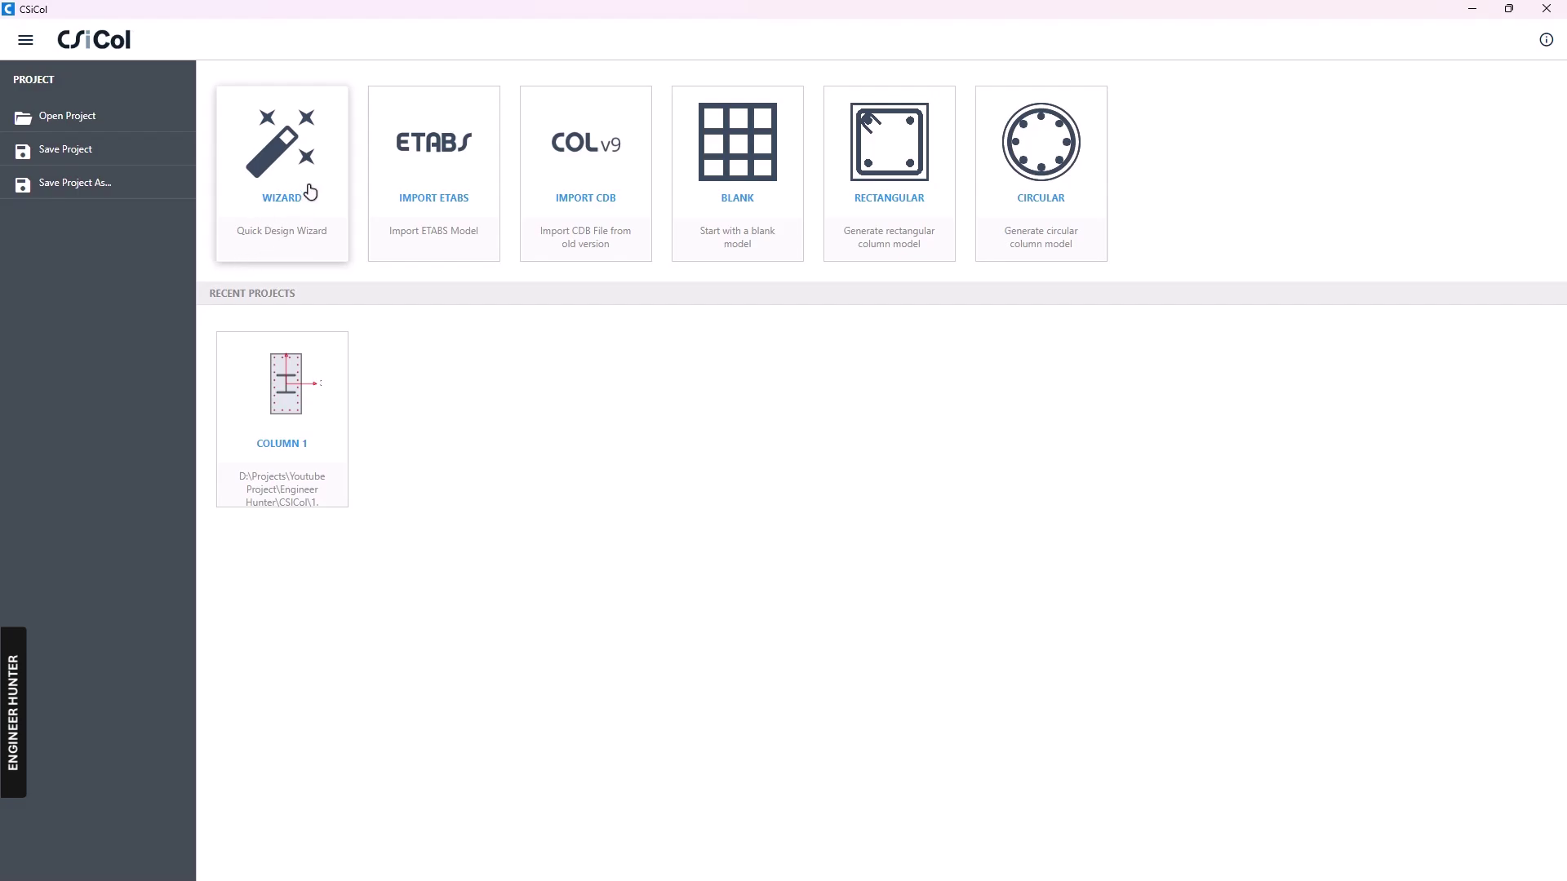
Start a new Quick Design Wizard model and accept its project details
left_click(296, 163)
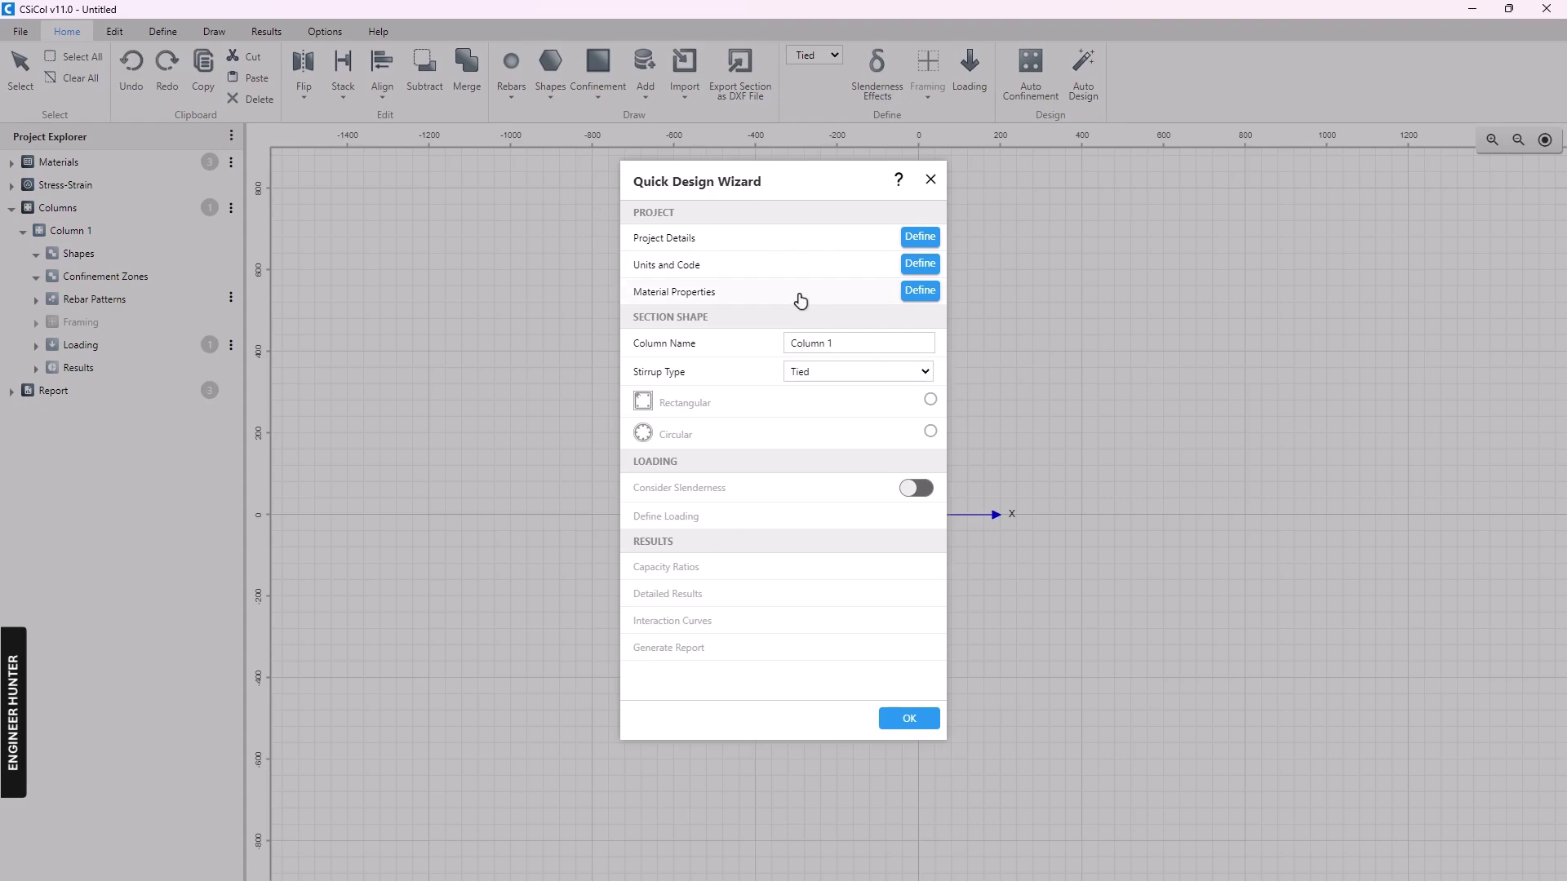
left_click(929, 242)
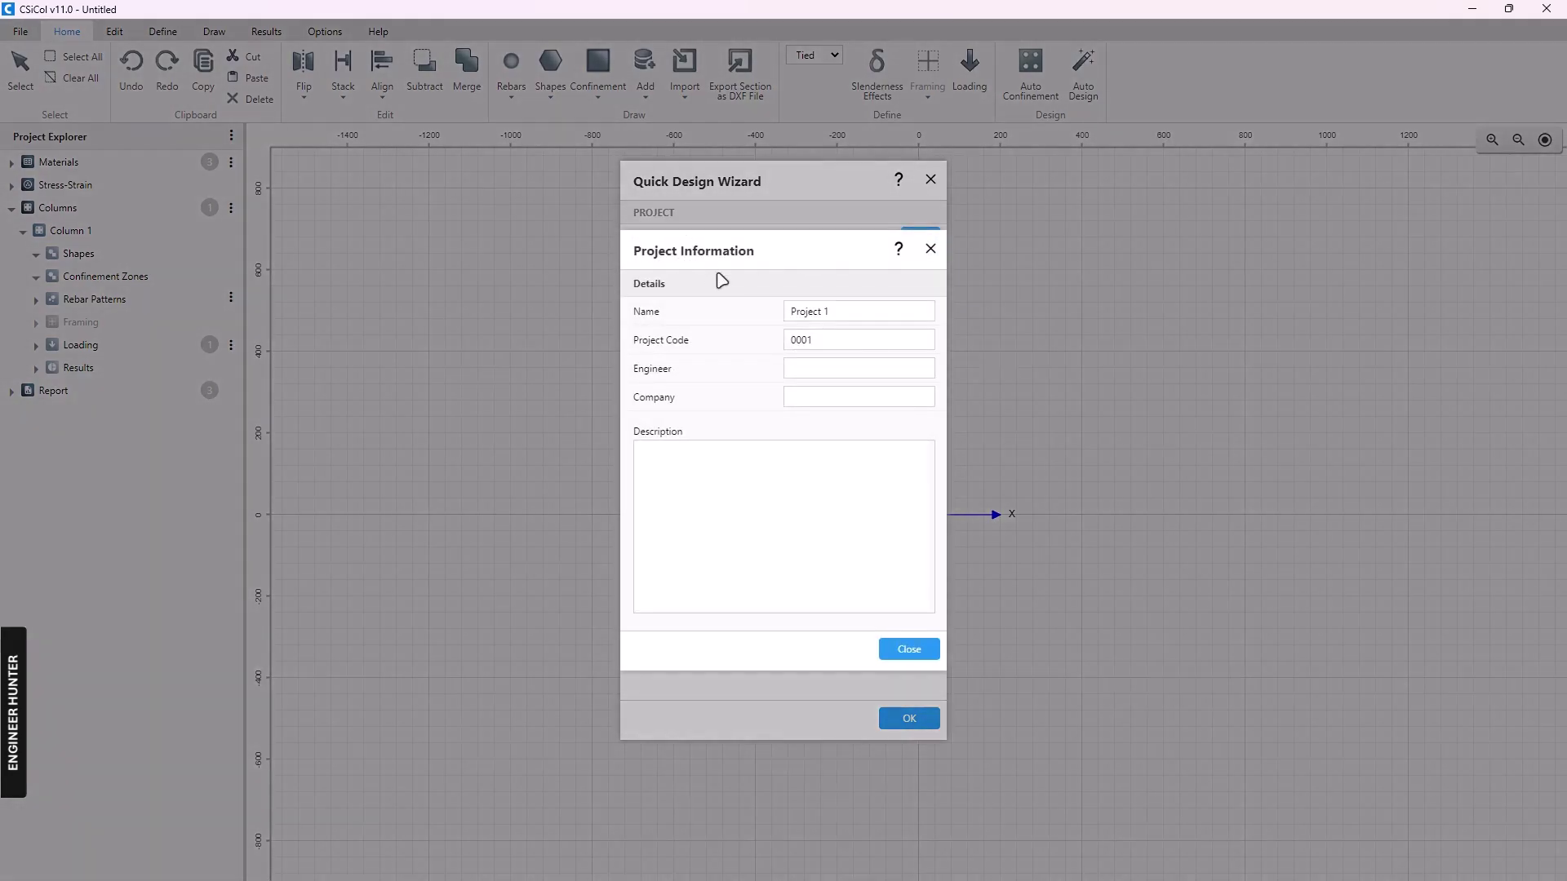
left_click_drag(679, 262, 845, 233)
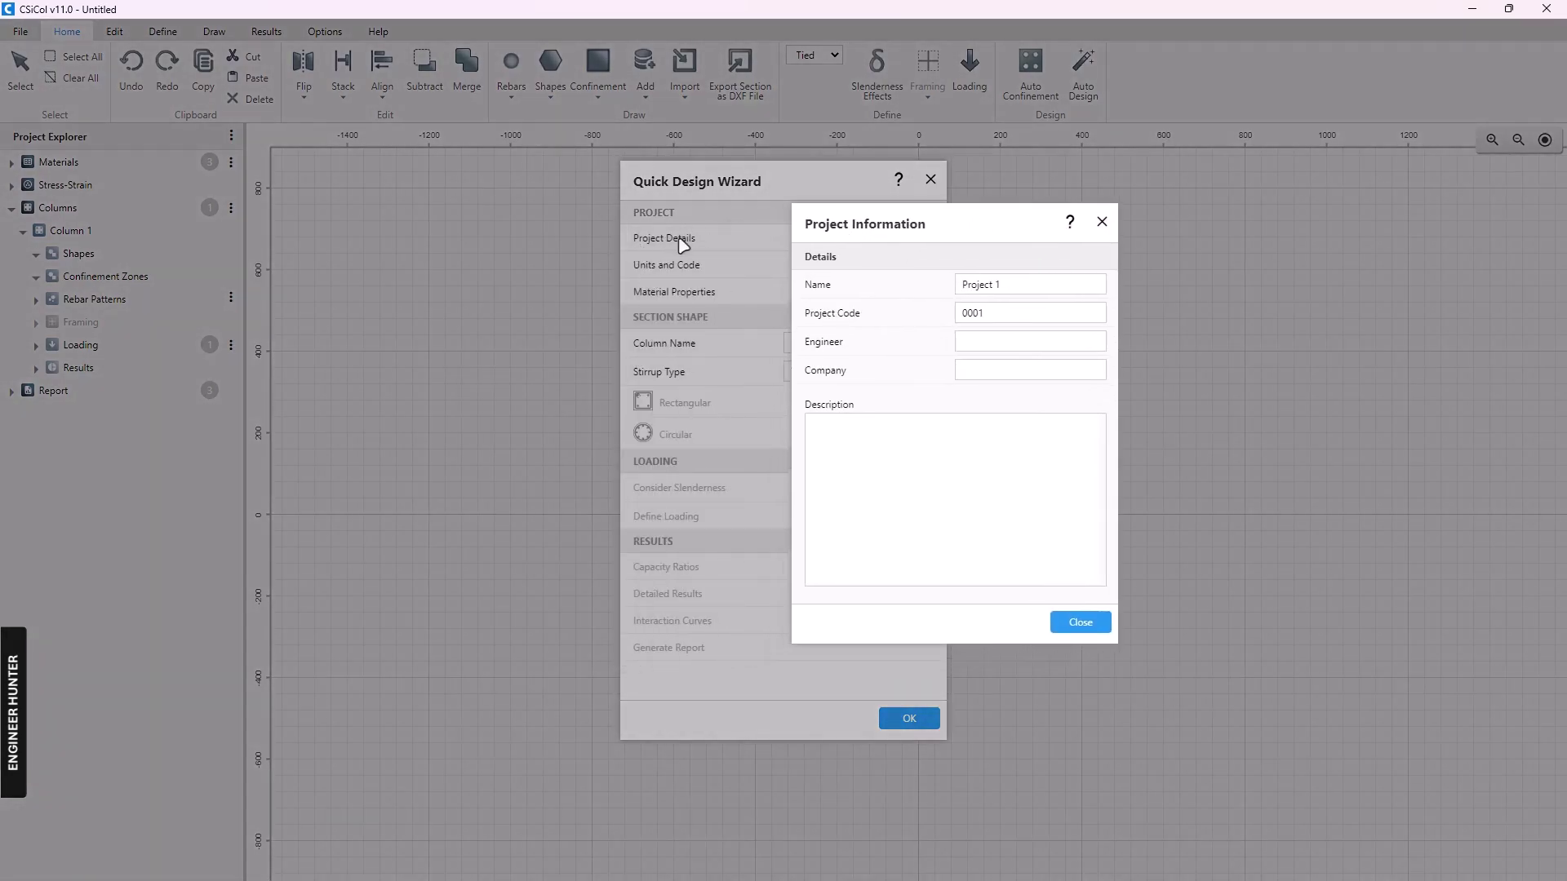
left_click(1080, 623)
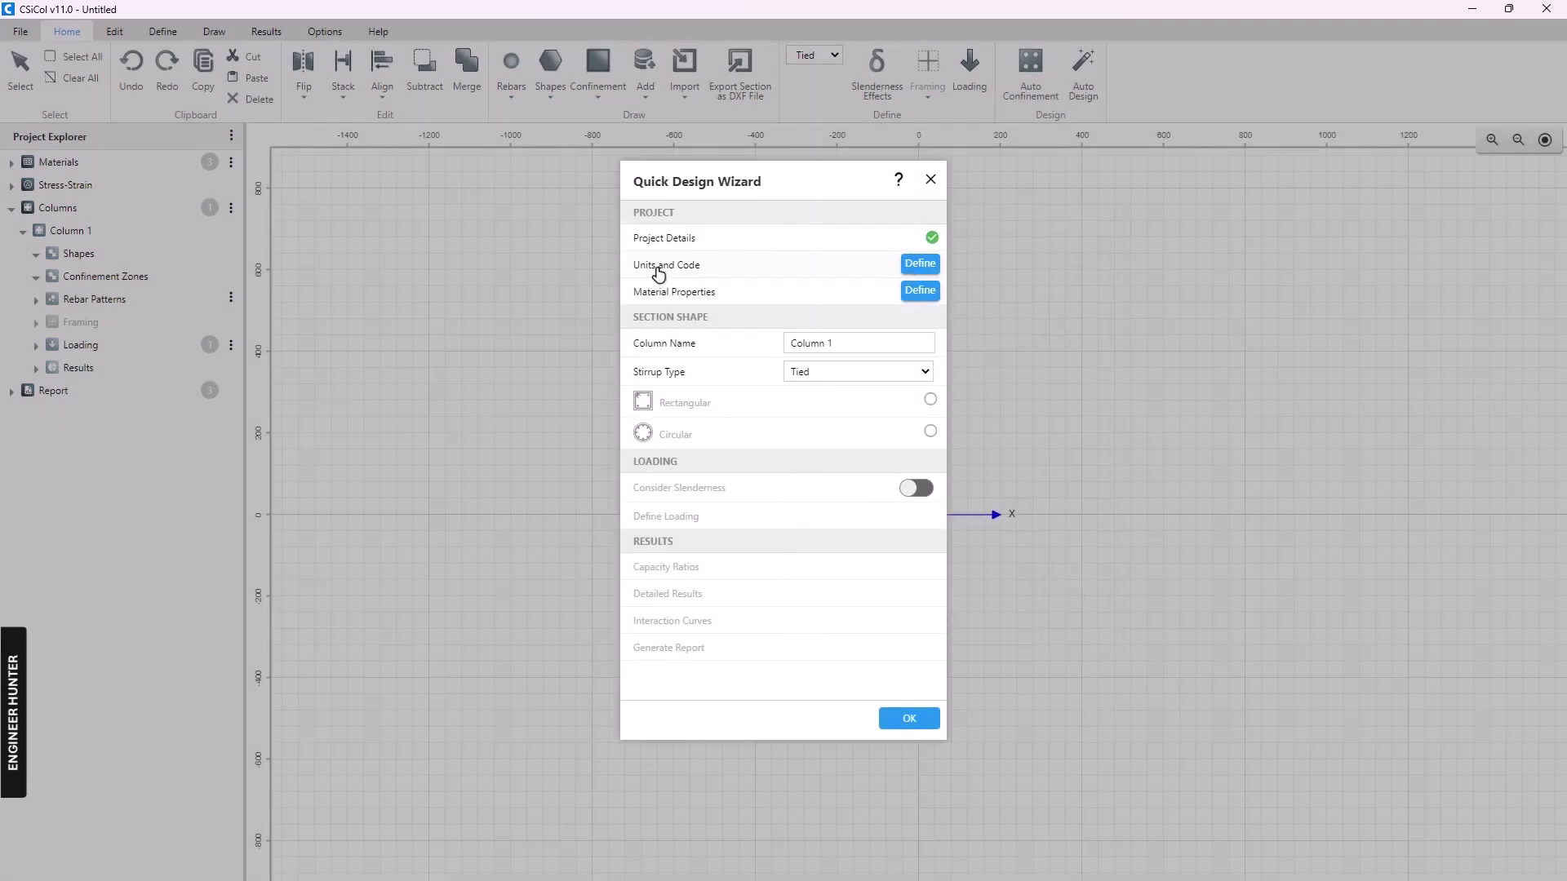
Confirm SI (N-mm) units with the ACI 318-19 design code
left_click(917, 268)
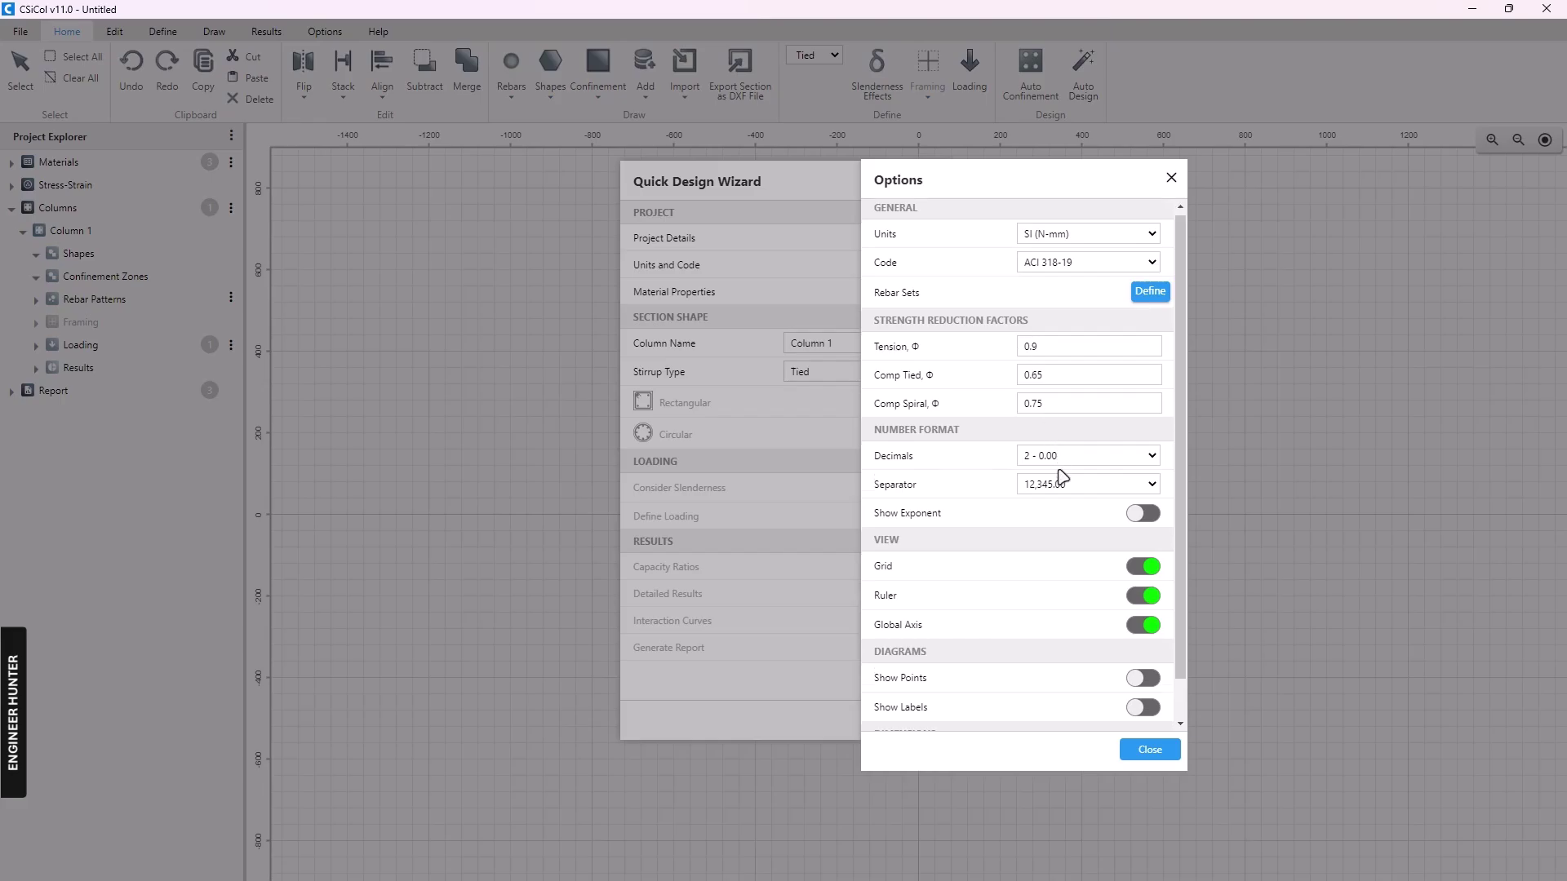
scroll(1054, 489, "down", 1)
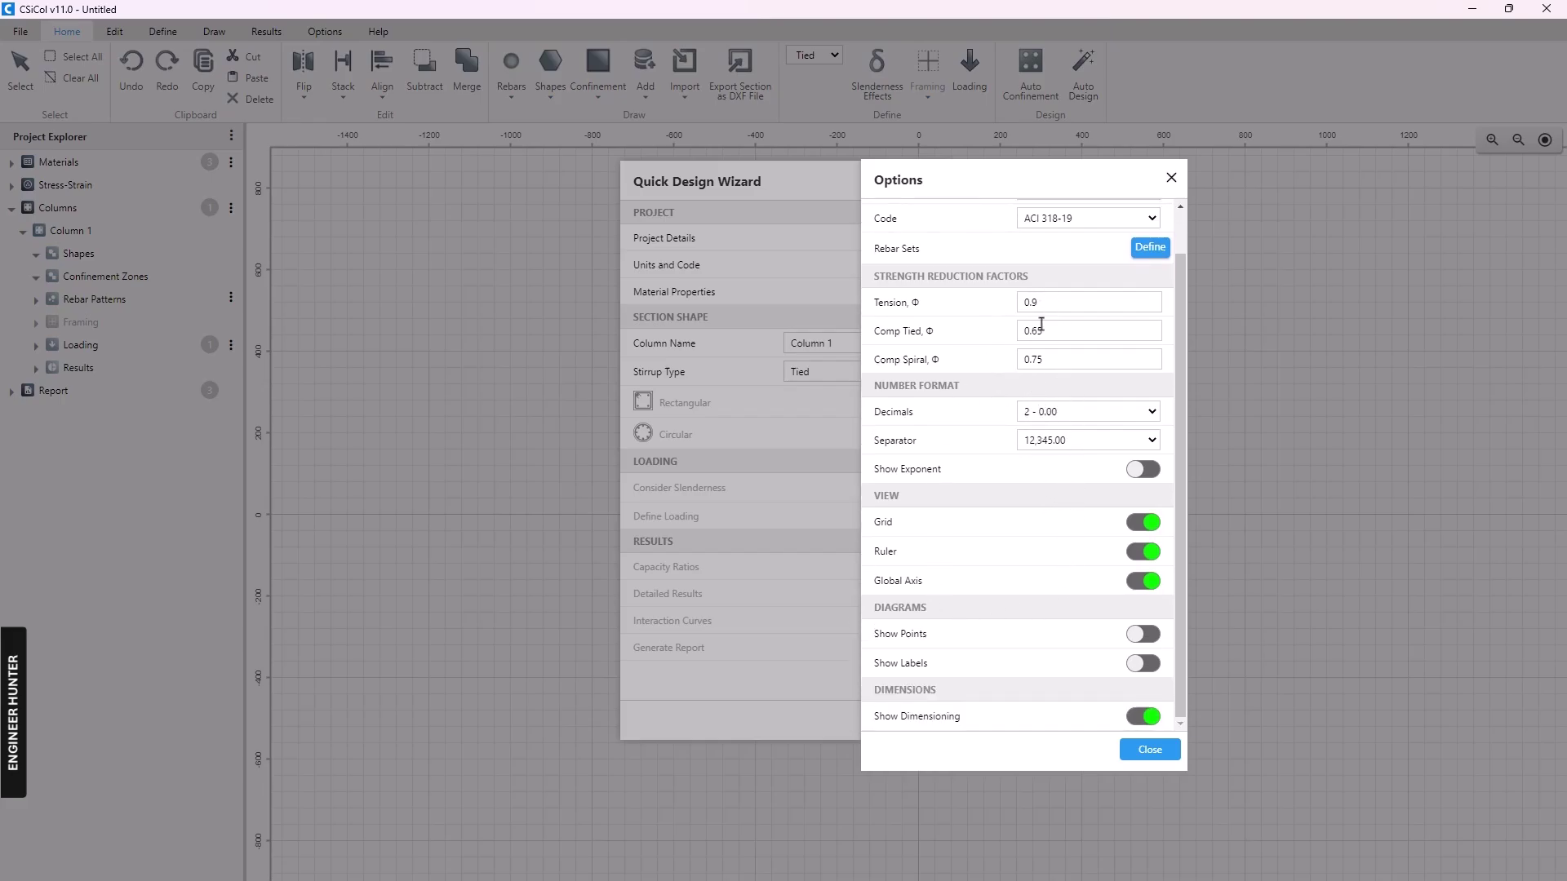
scroll(1041, 325, "up", 1)
scroll(1044, 621, "down", 1)
left_click(1148, 749)
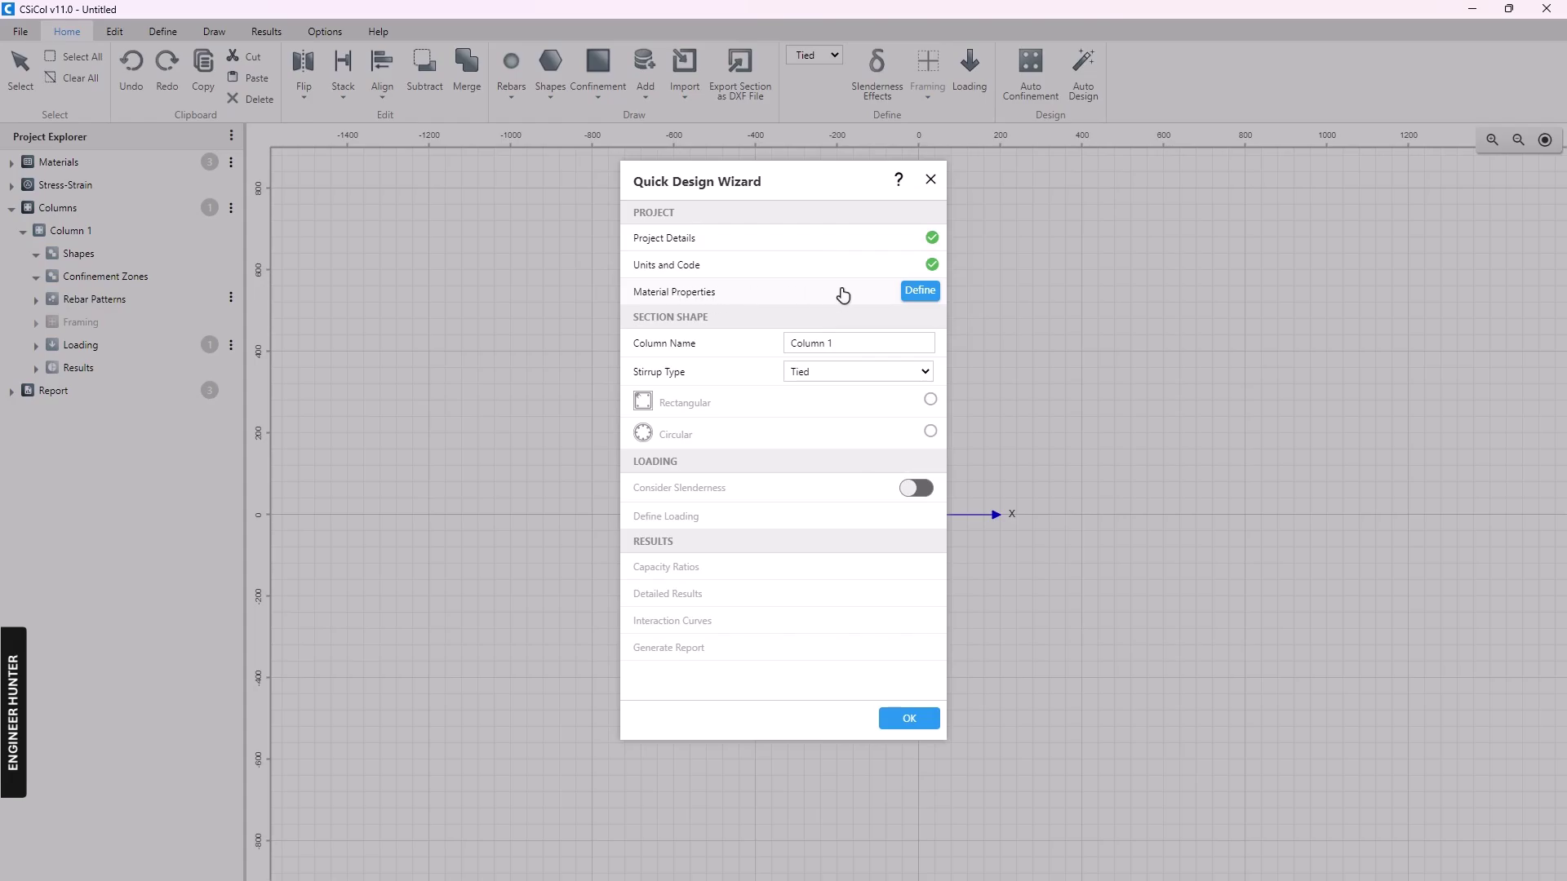
Review the 4000Psi concrete and A615Gr40 rebar properties and keep the default values
left_click(925, 295)
left_click_drag(738, 245, 991, 214)
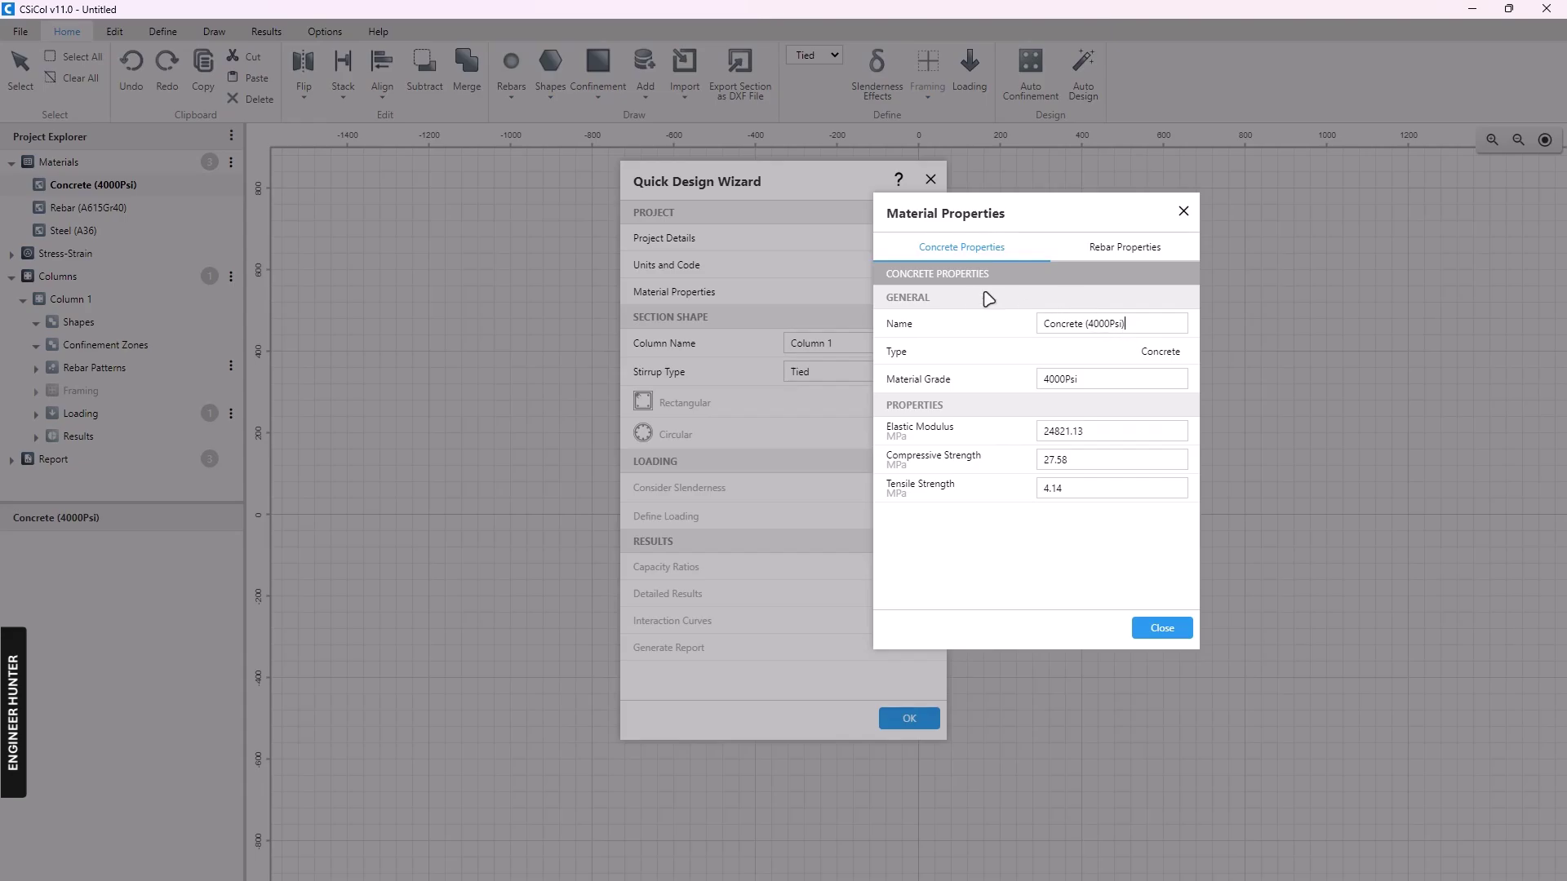
left_click(1128, 251)
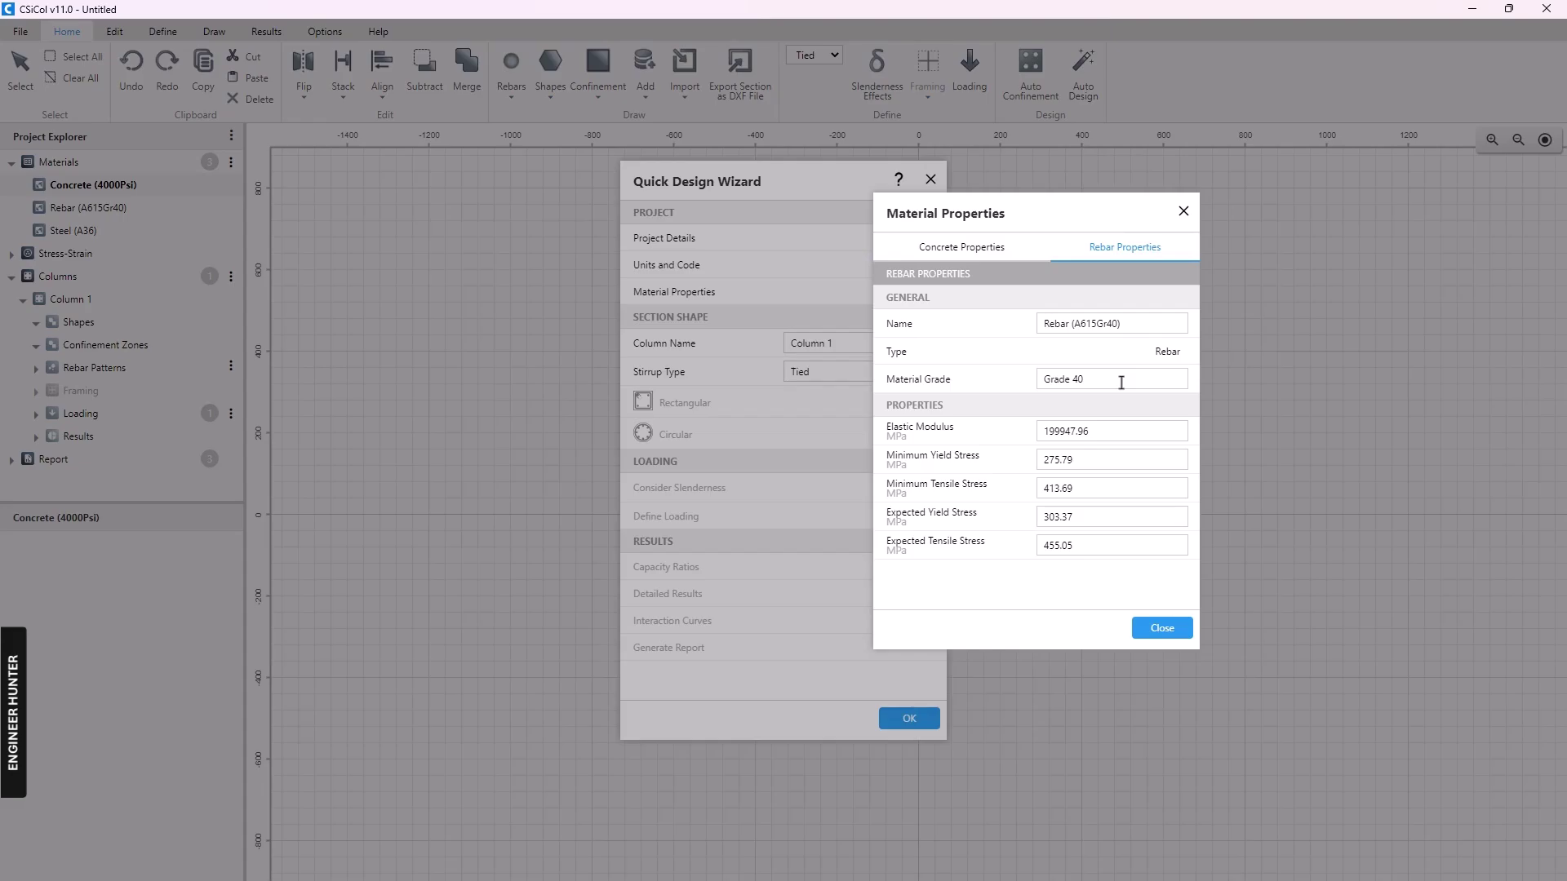
left_click(983, 253)
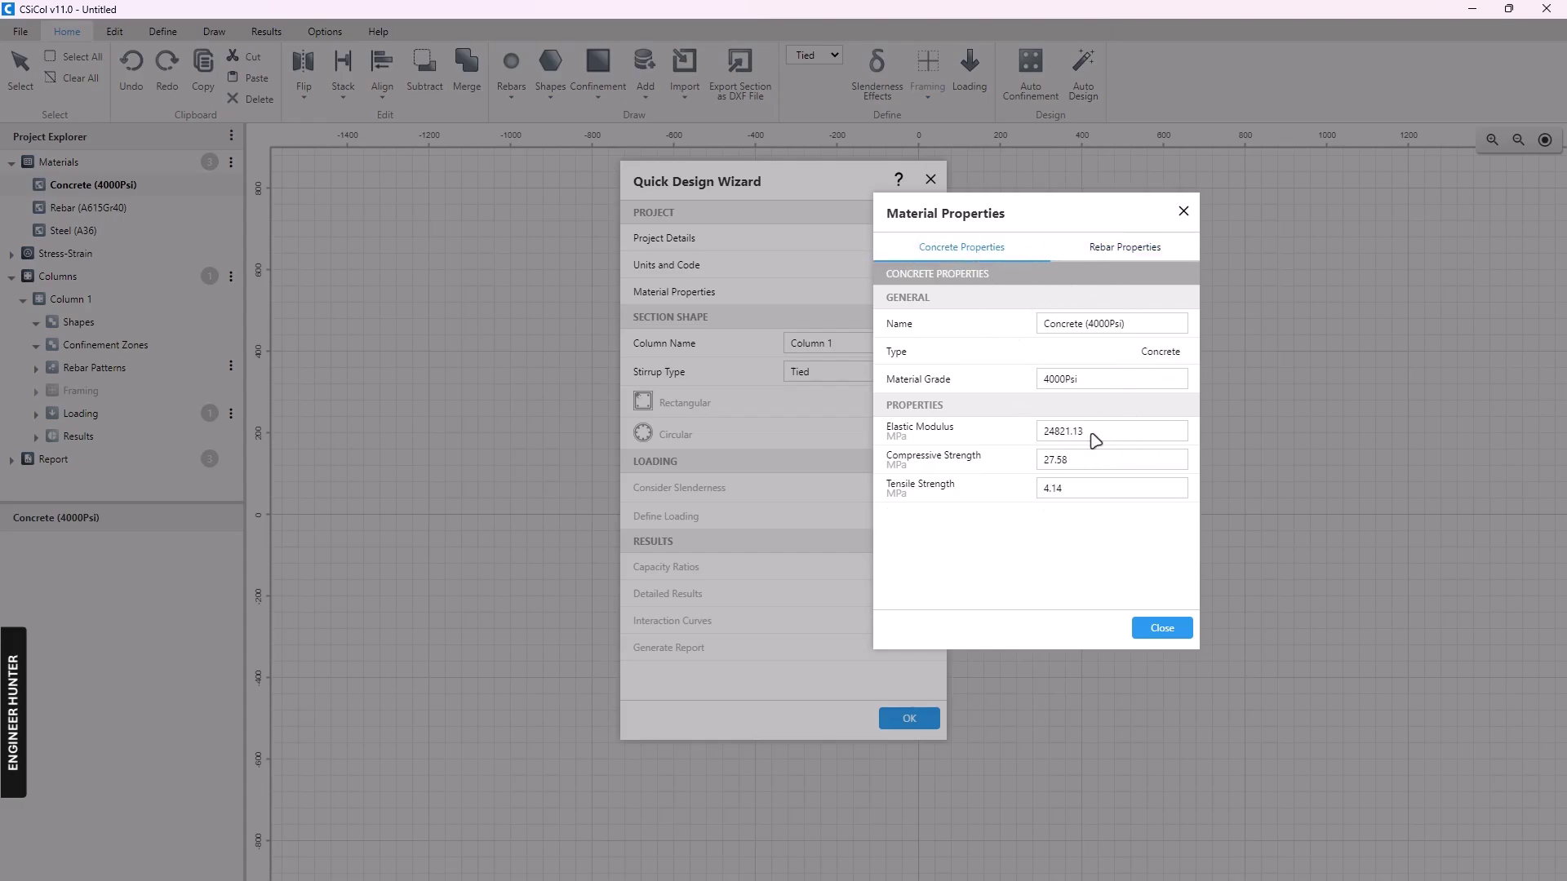
left_click(1153, 633)
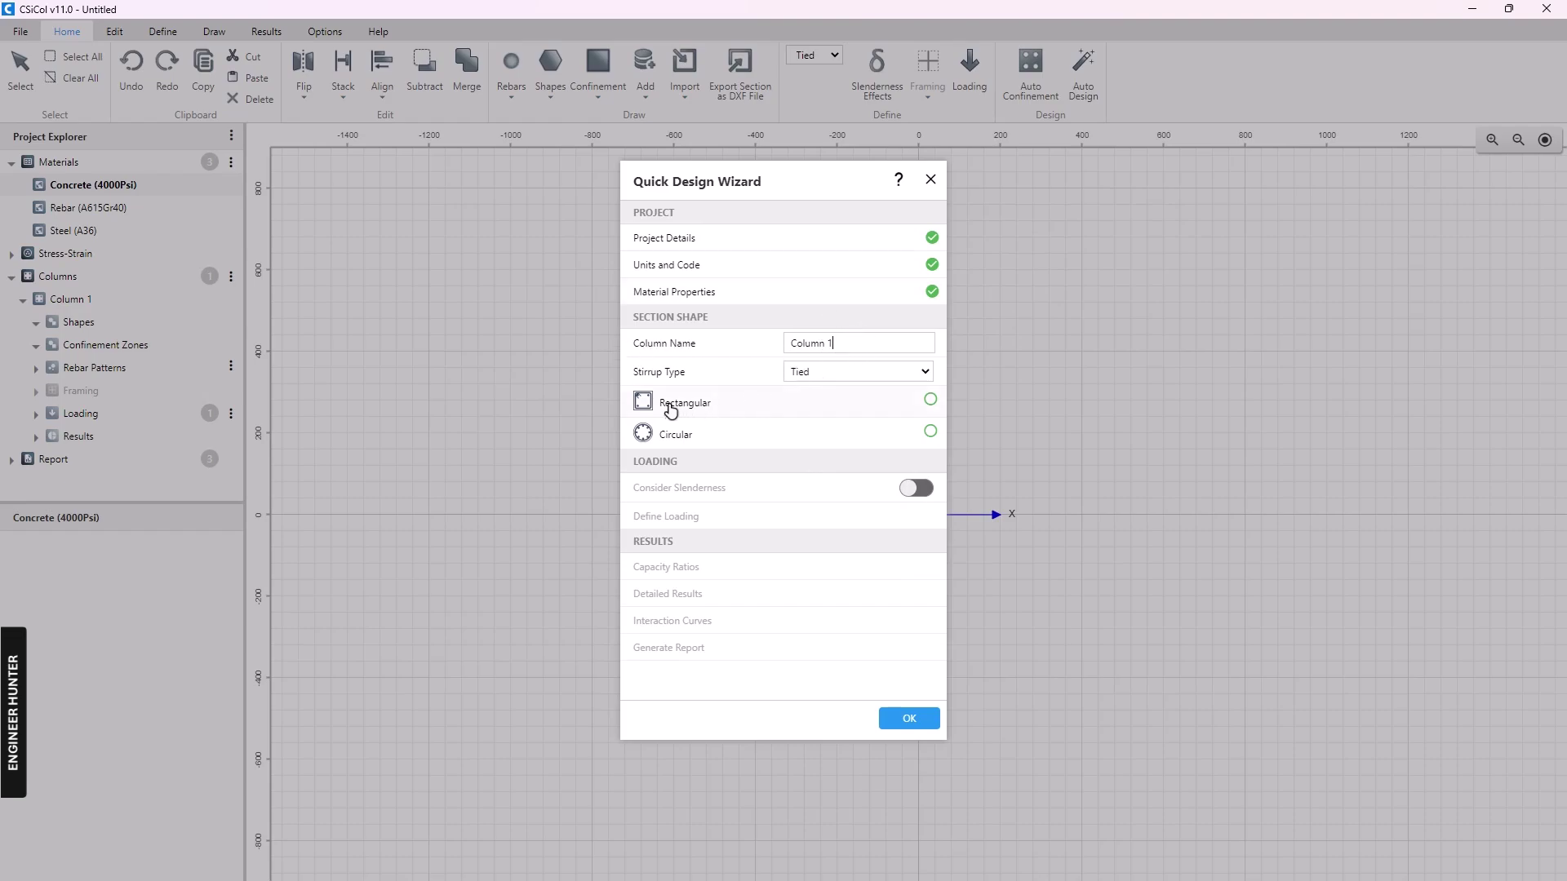
Create a Tied rectangular column section sized 300 × 300 mm
left_click(820, 374)
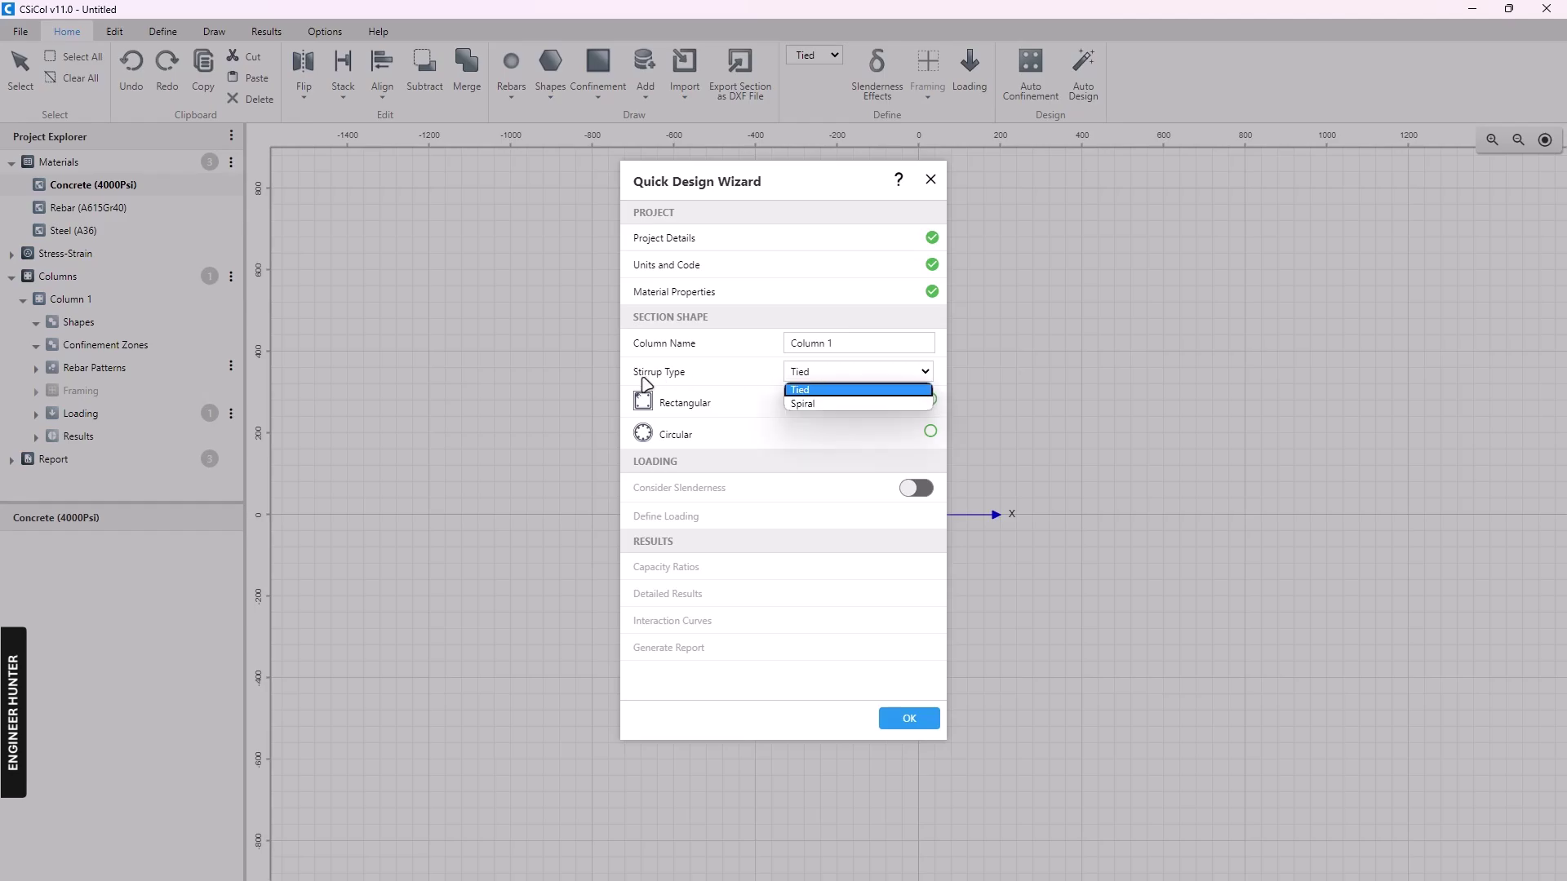
left_click(728, 380)
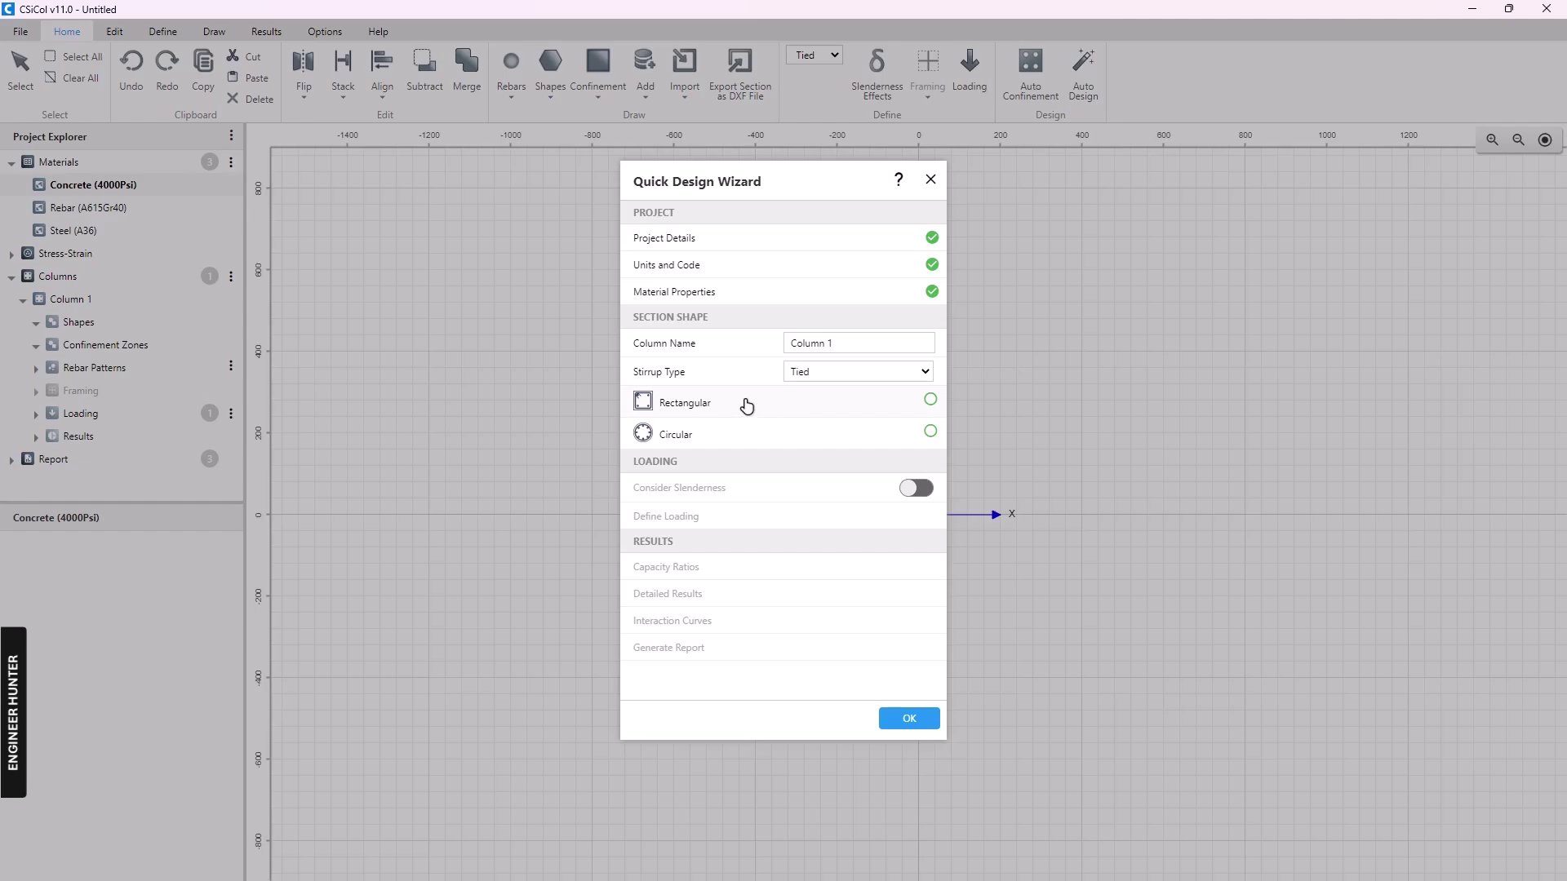
left_click(709, 404)
left_click_drag(692, 227, 1028, 171)
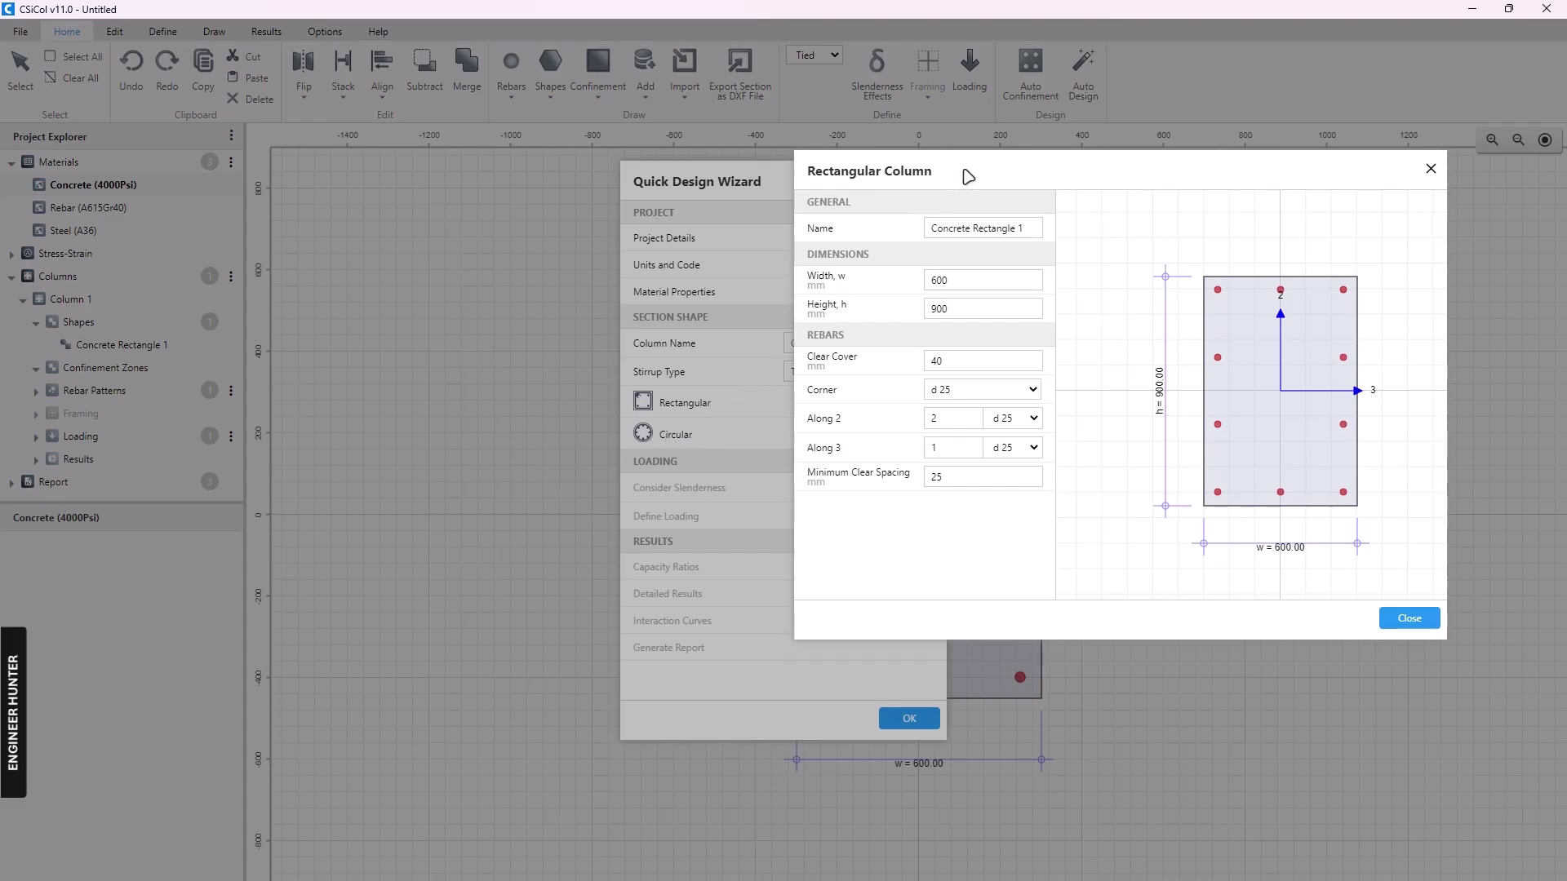
left_click_drag(963, 174, 643, 181)
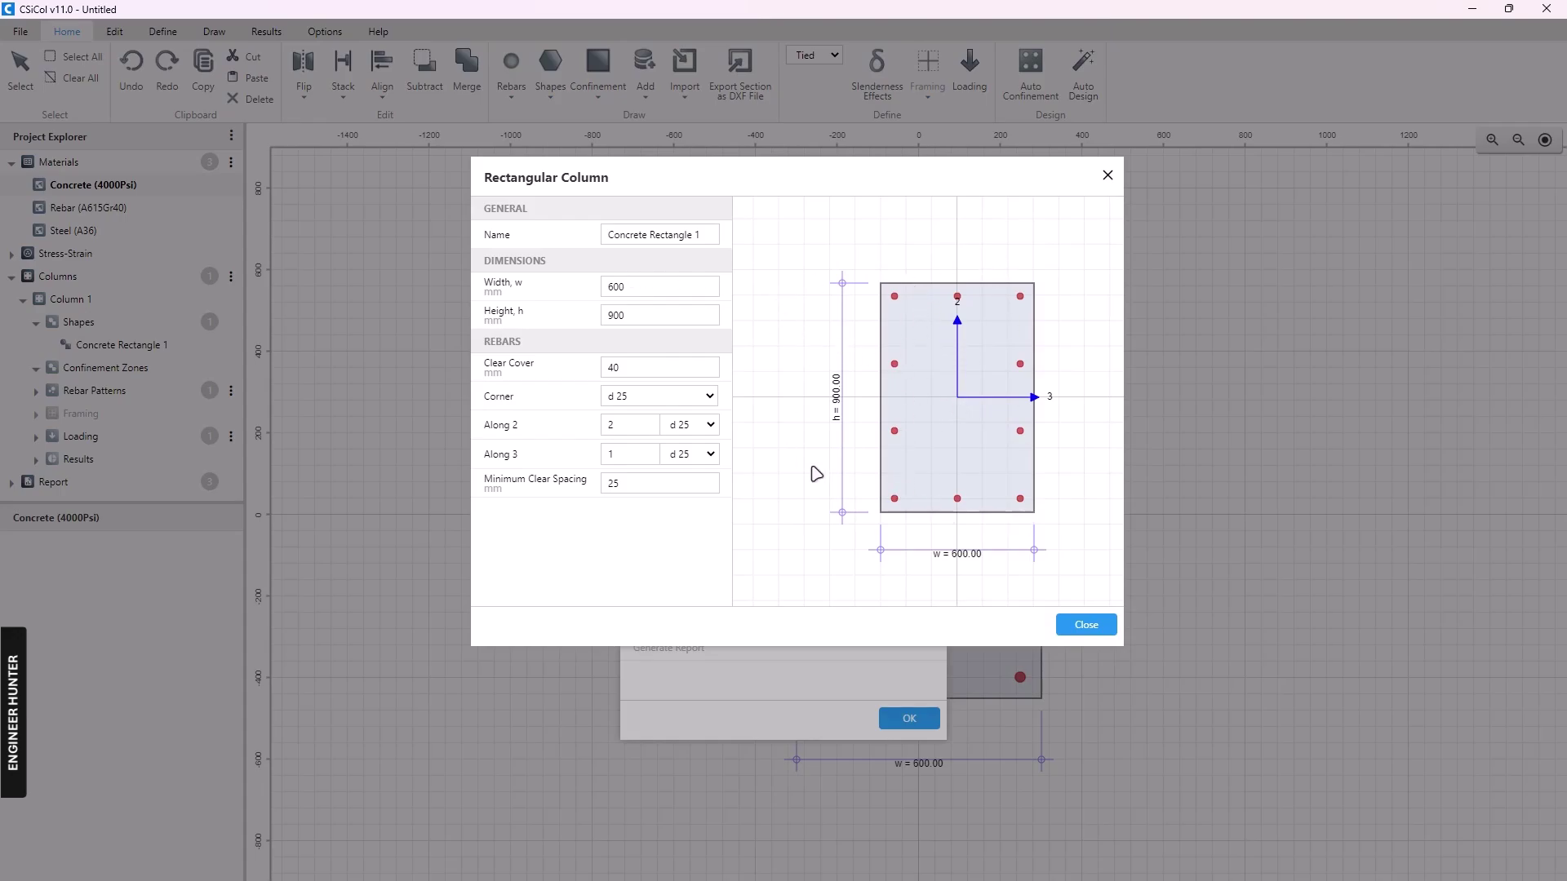
left_click_drag(727, 178, 744, 195)
double_click(633, 305)
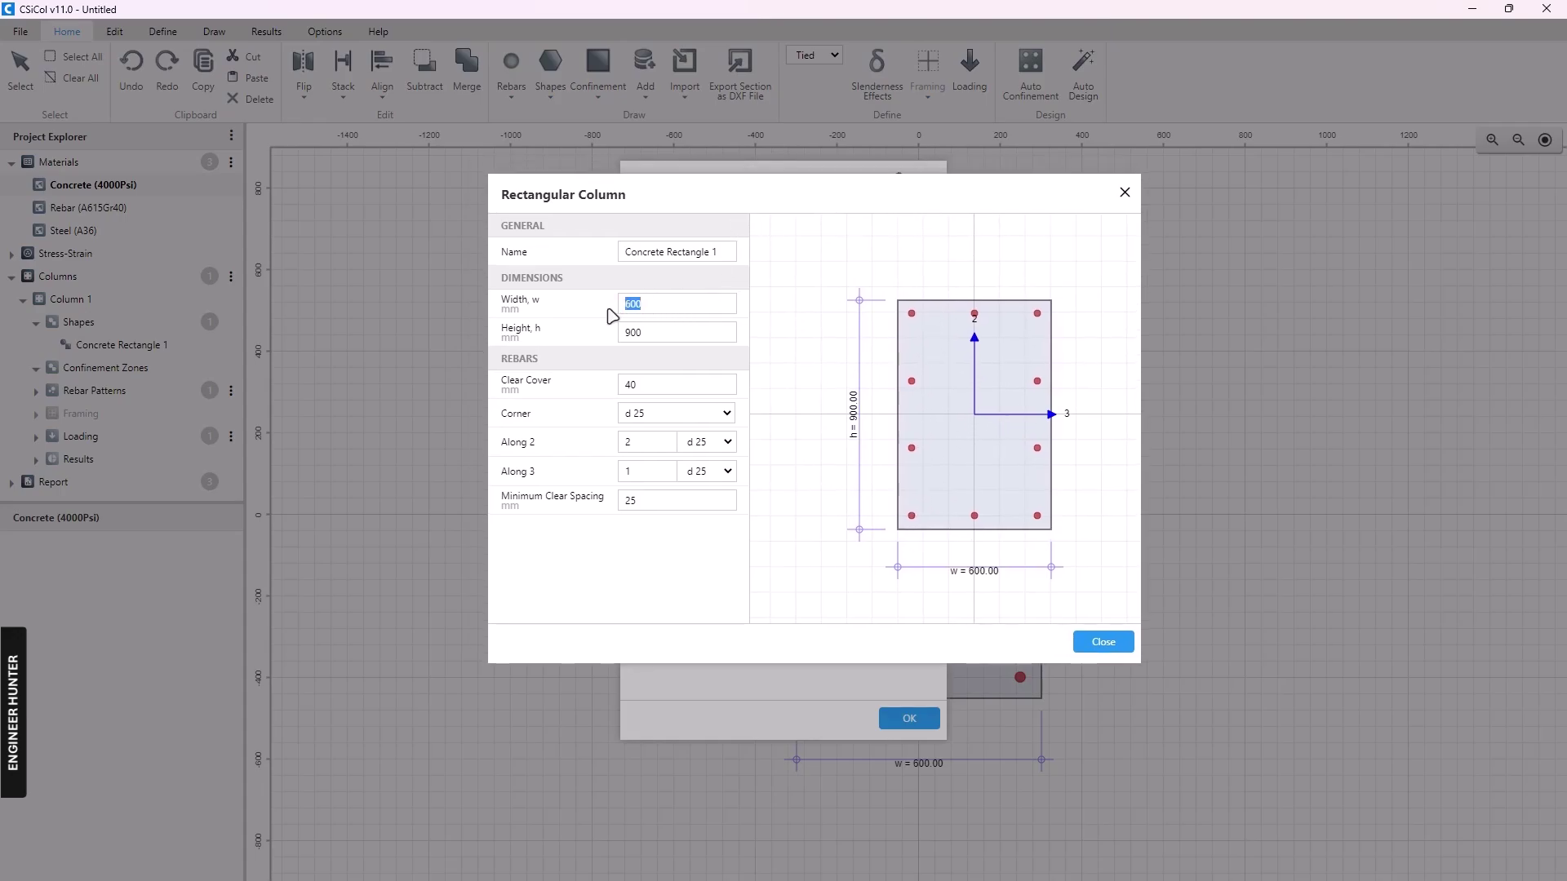
type("300")
key("Tab")
type("300")
key("Tab")
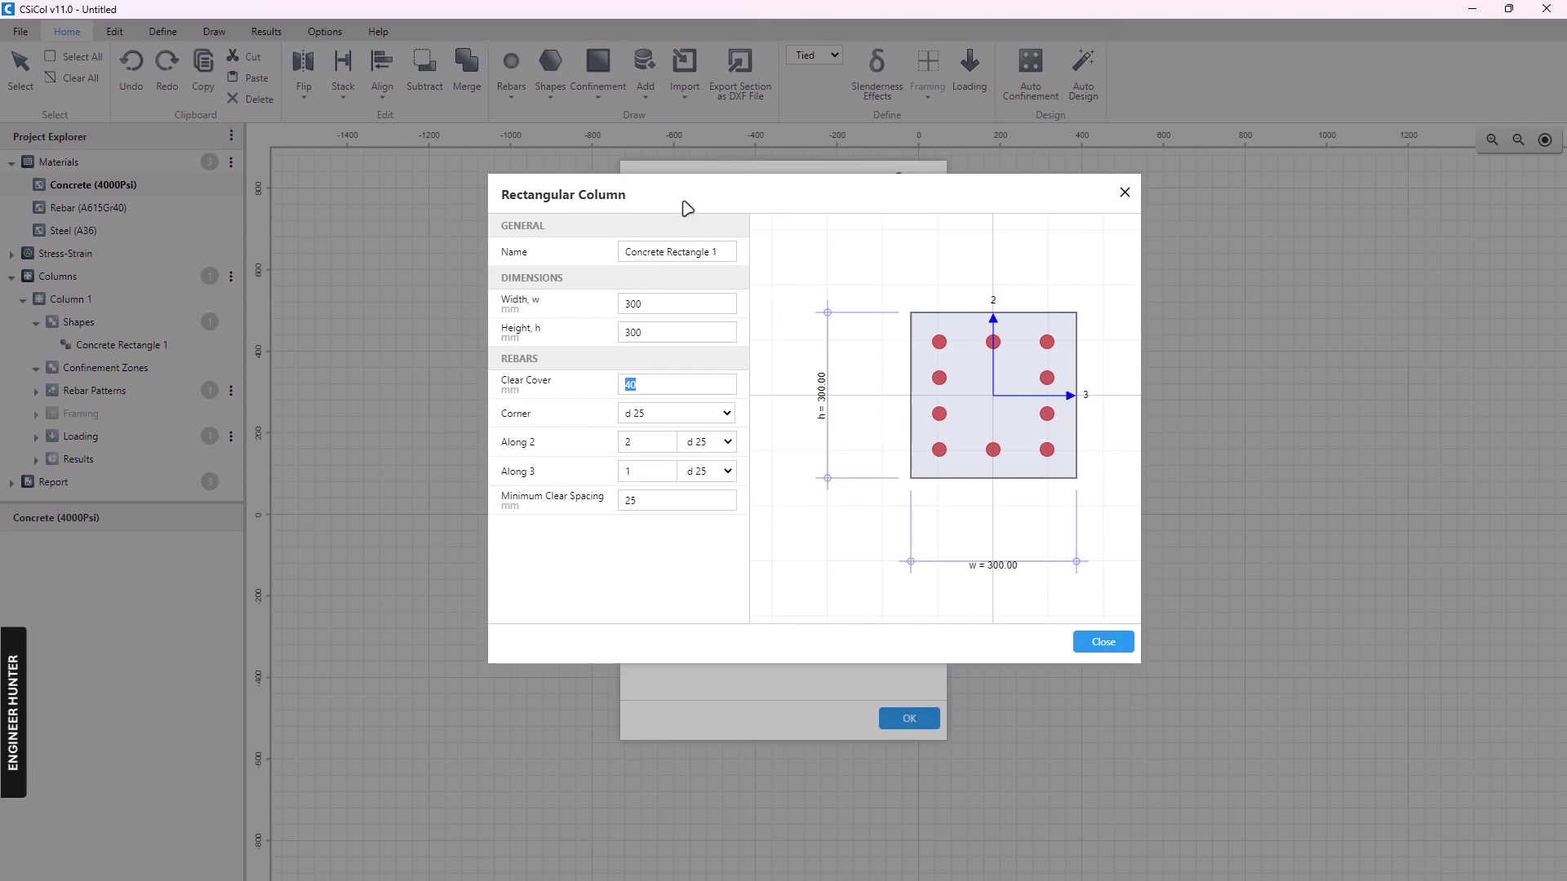
Make the corner and side bars d 20 with one bar along side 2, then accept the section
left_click(648, 414)
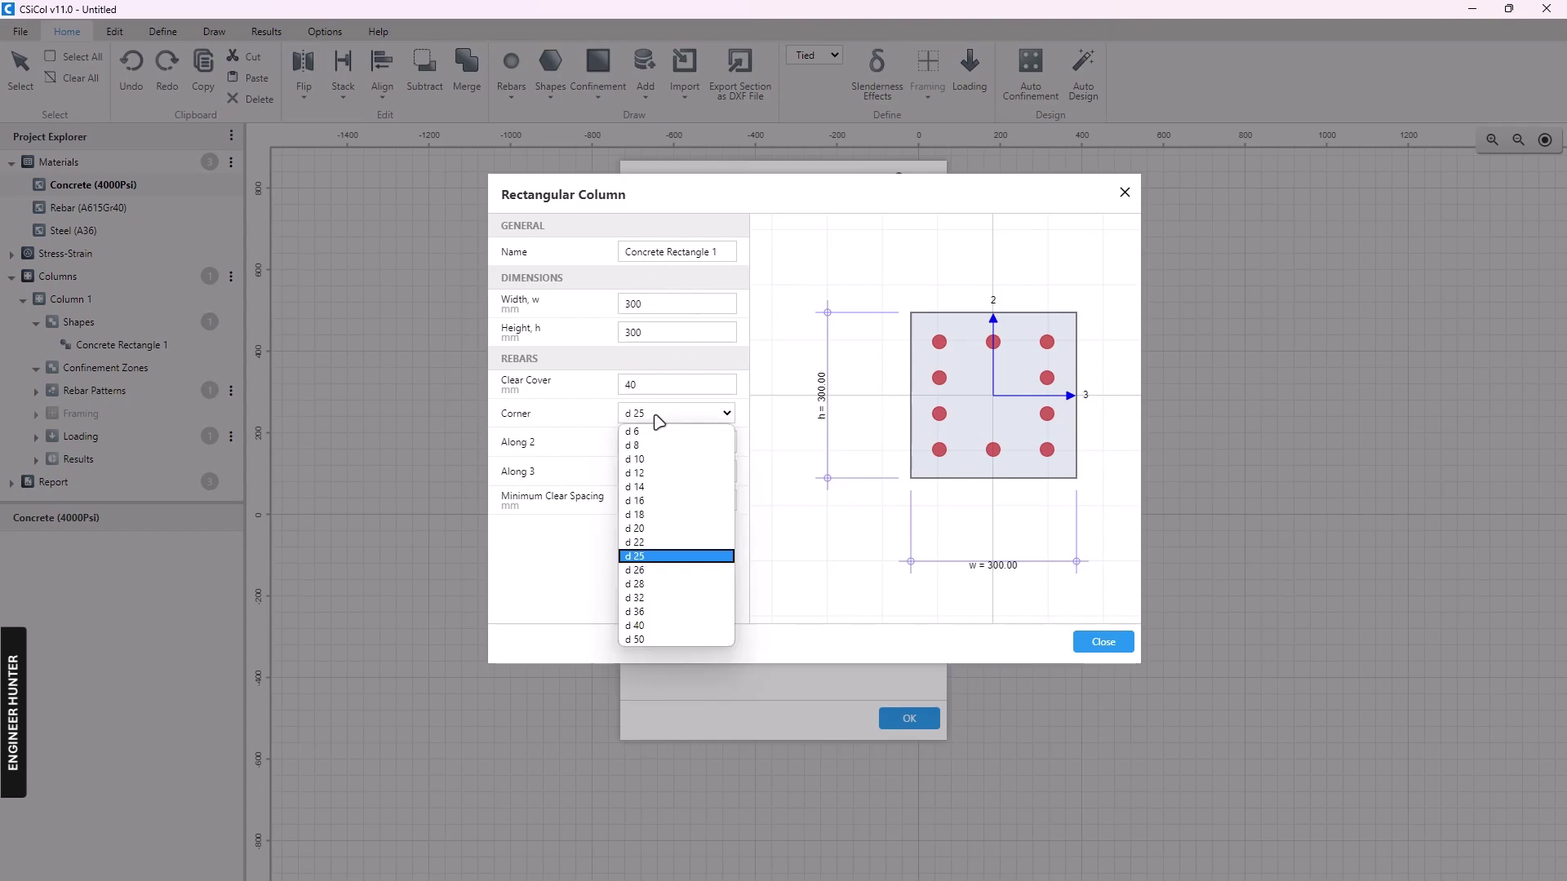
left_click(653, 418)
left_click(669, 417)
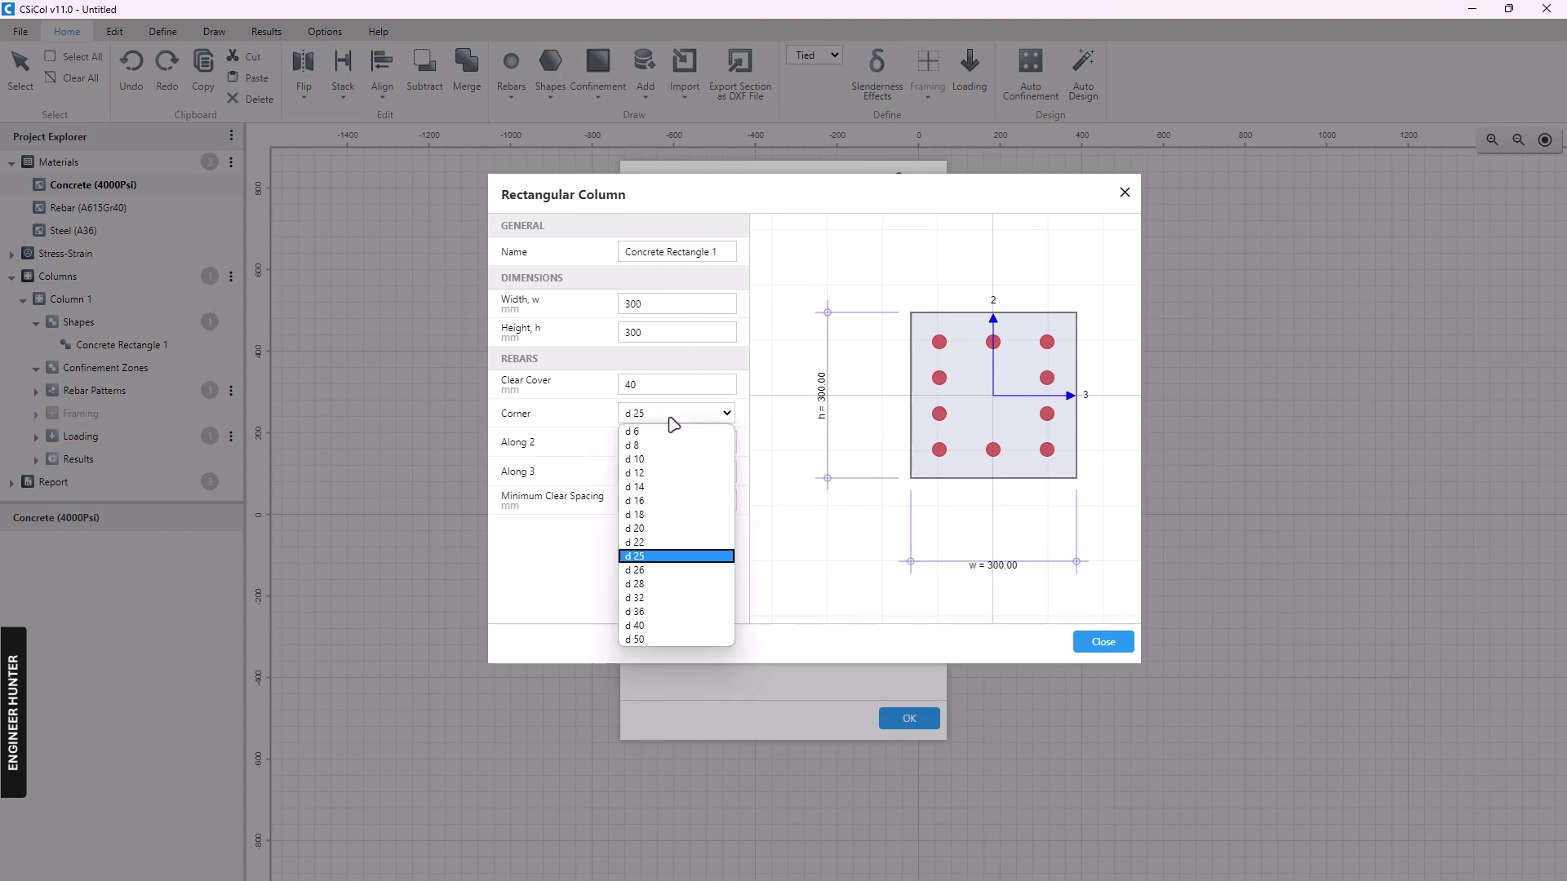
left_click(665, 540)
left_click(710, 443)
left_click(702, 558)
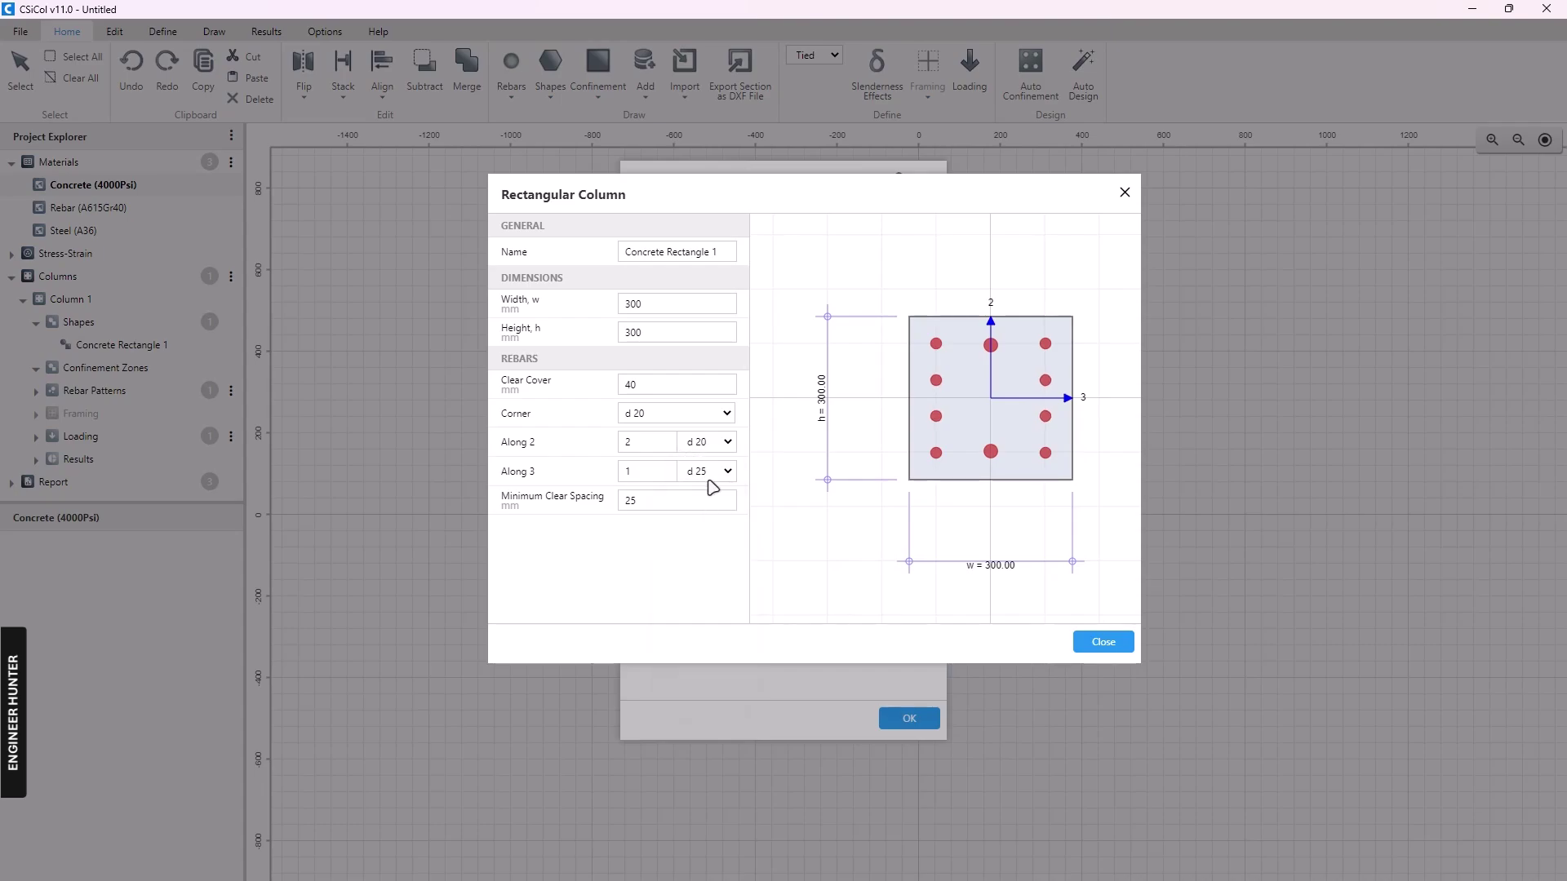
left_click(710, 471)
left_click(703, 581)
left_click_drag(638, 441, 609, 449)
type("1")
key("Tab")
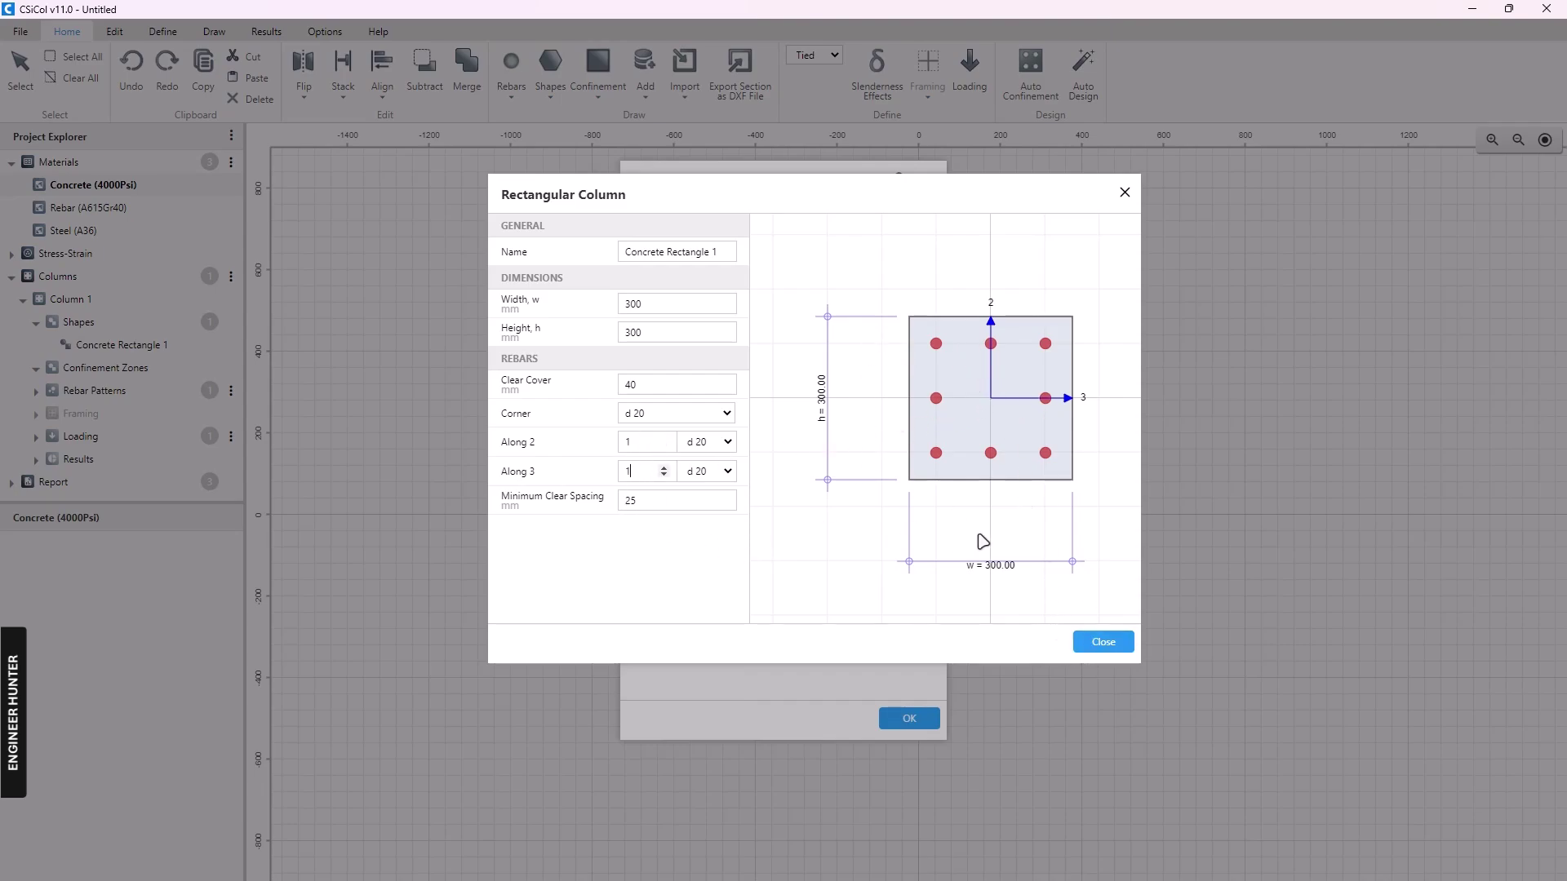
left_click(1112, 642)
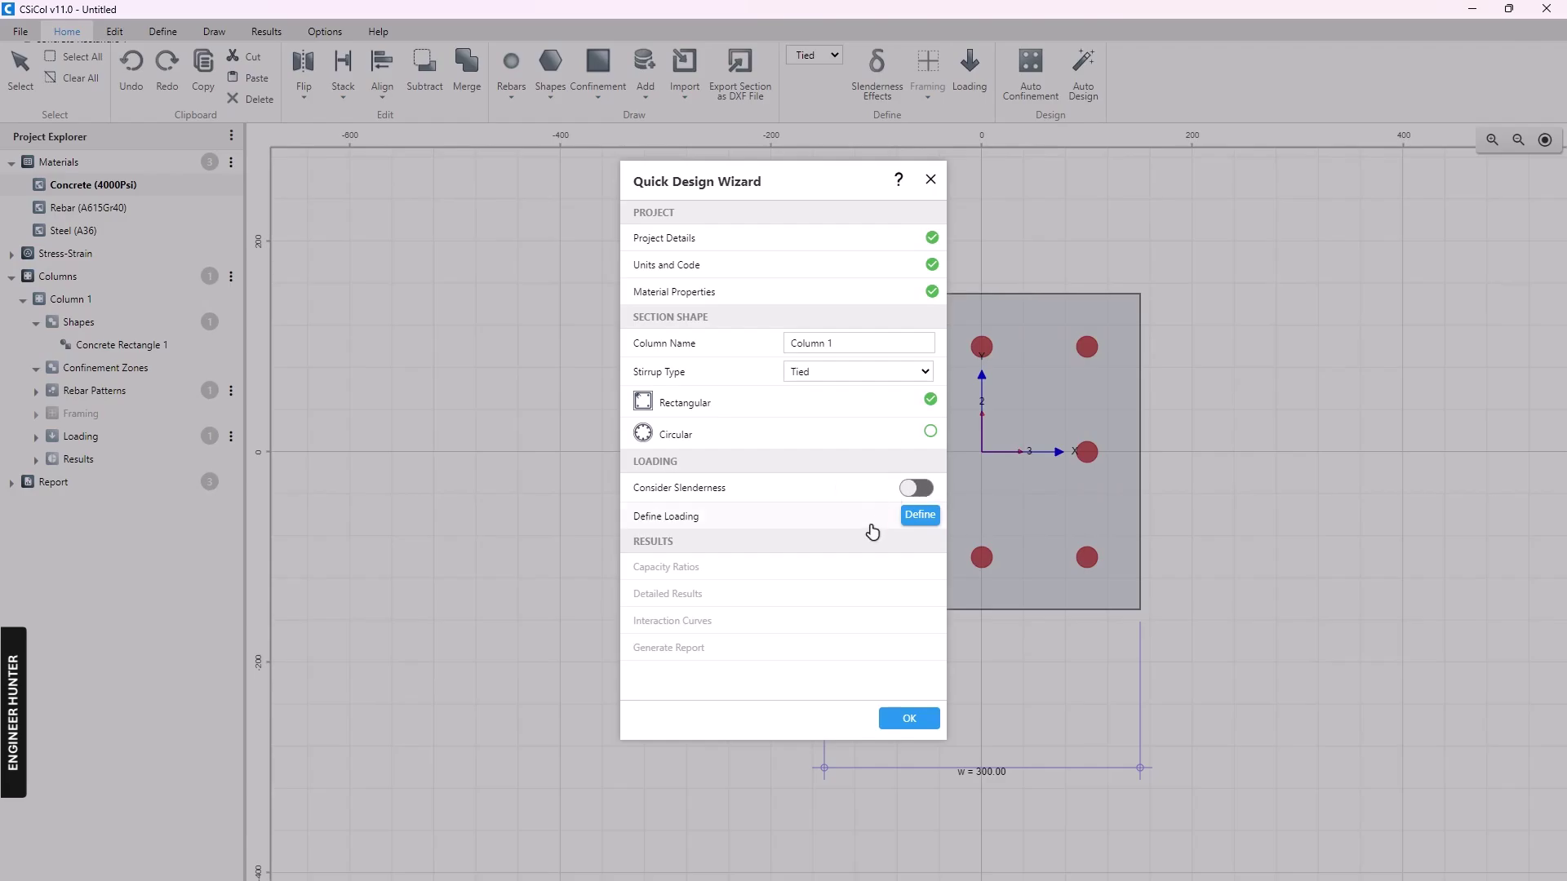
Give Combination 1 an 800 kN axial load, 50 kN·m top and −25 kN·m bottom moments
left_click(918, 523)
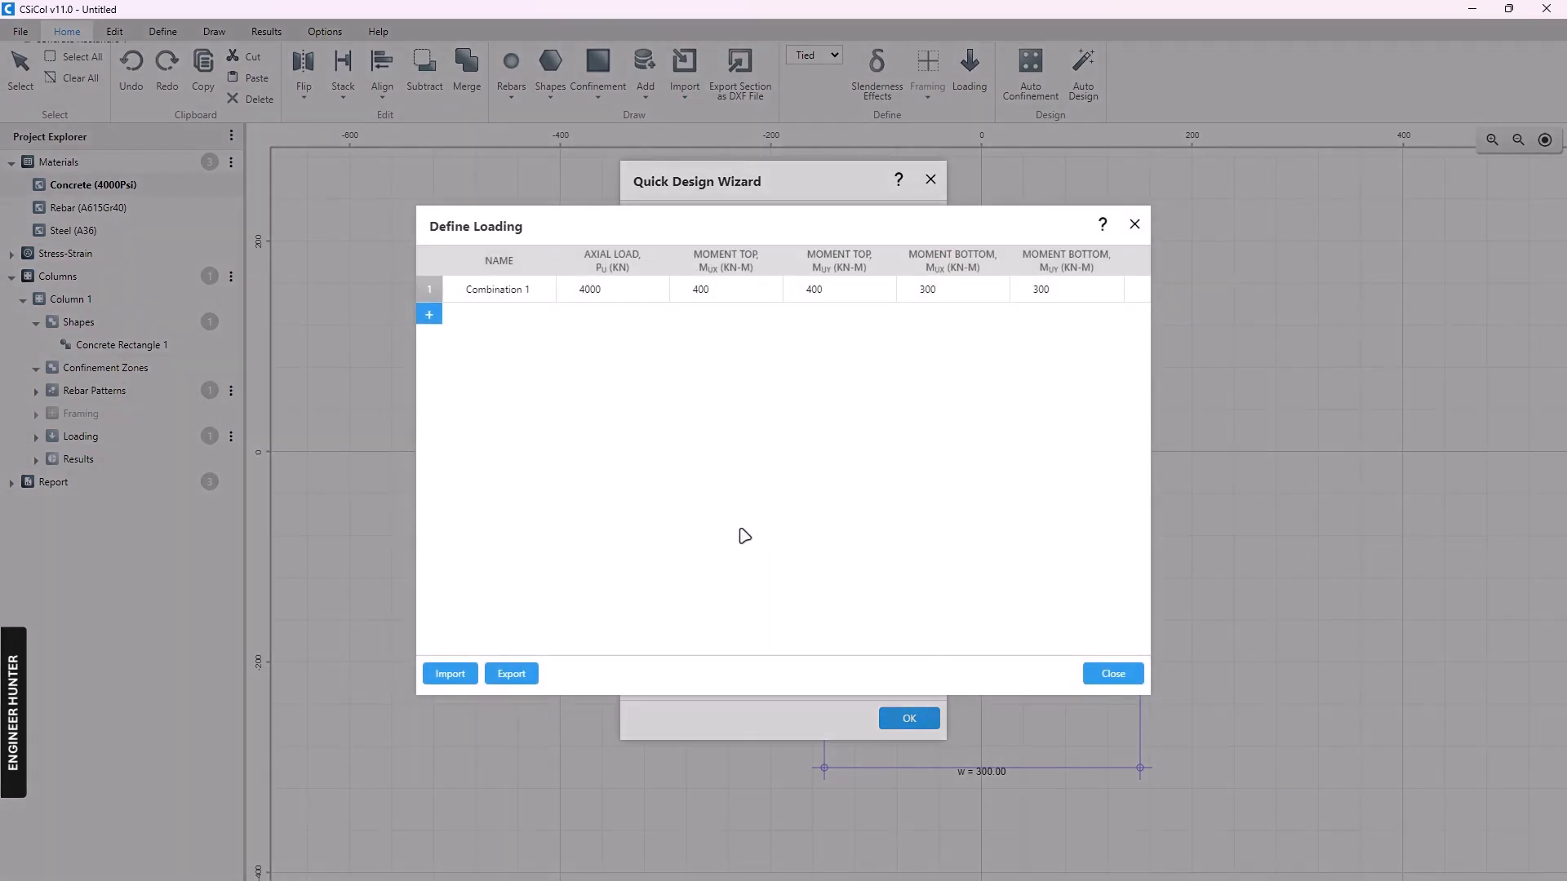
double_click(571, 291)
type("80")
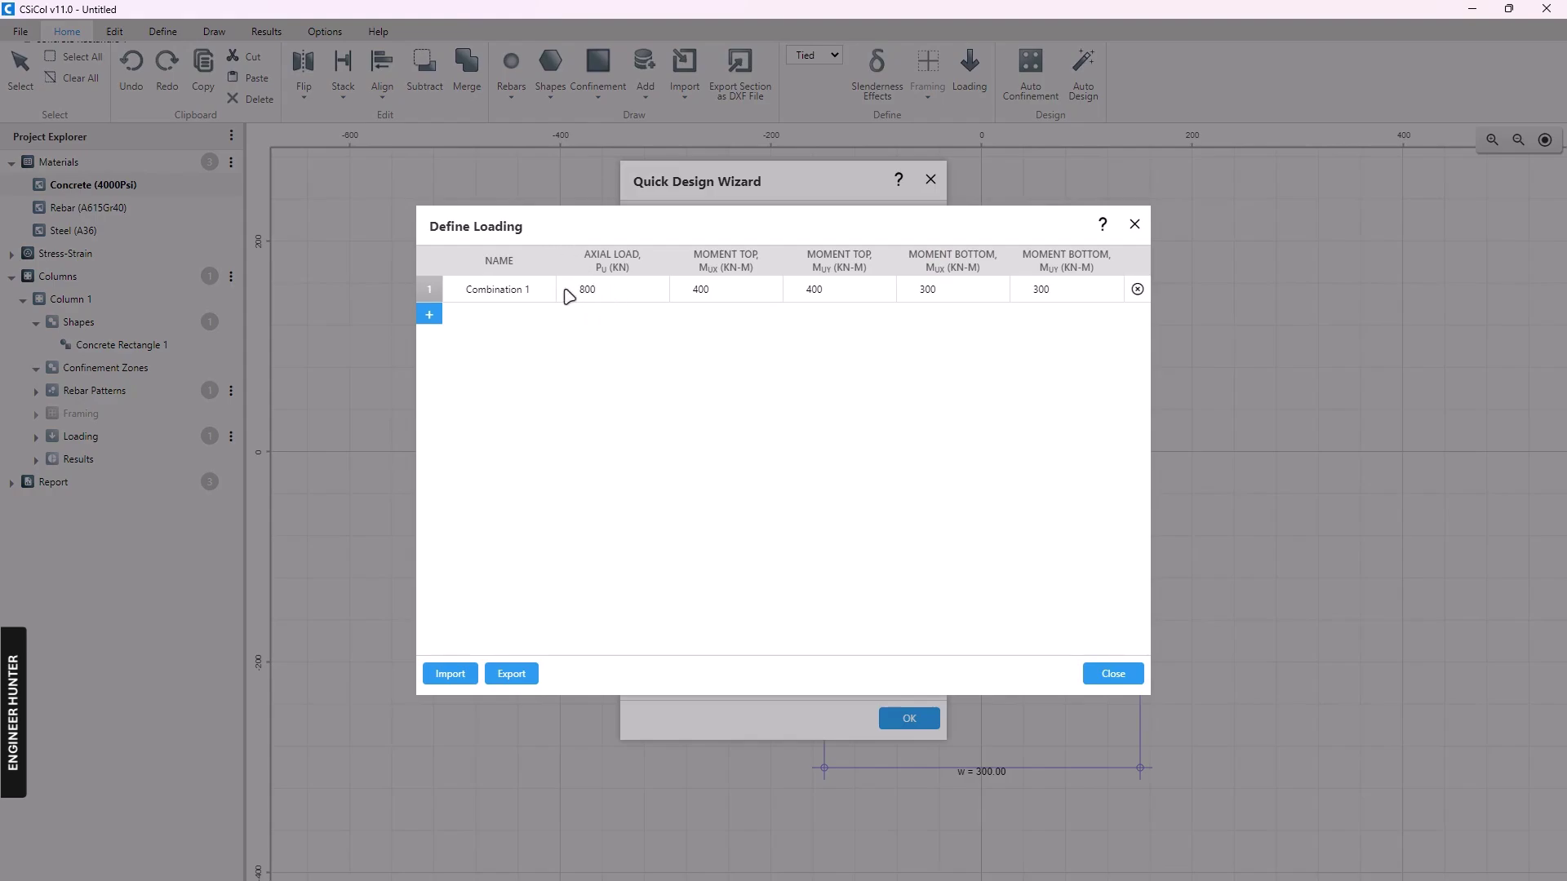
type("0")
double_click(699, 291)
left_click(1112, 676)
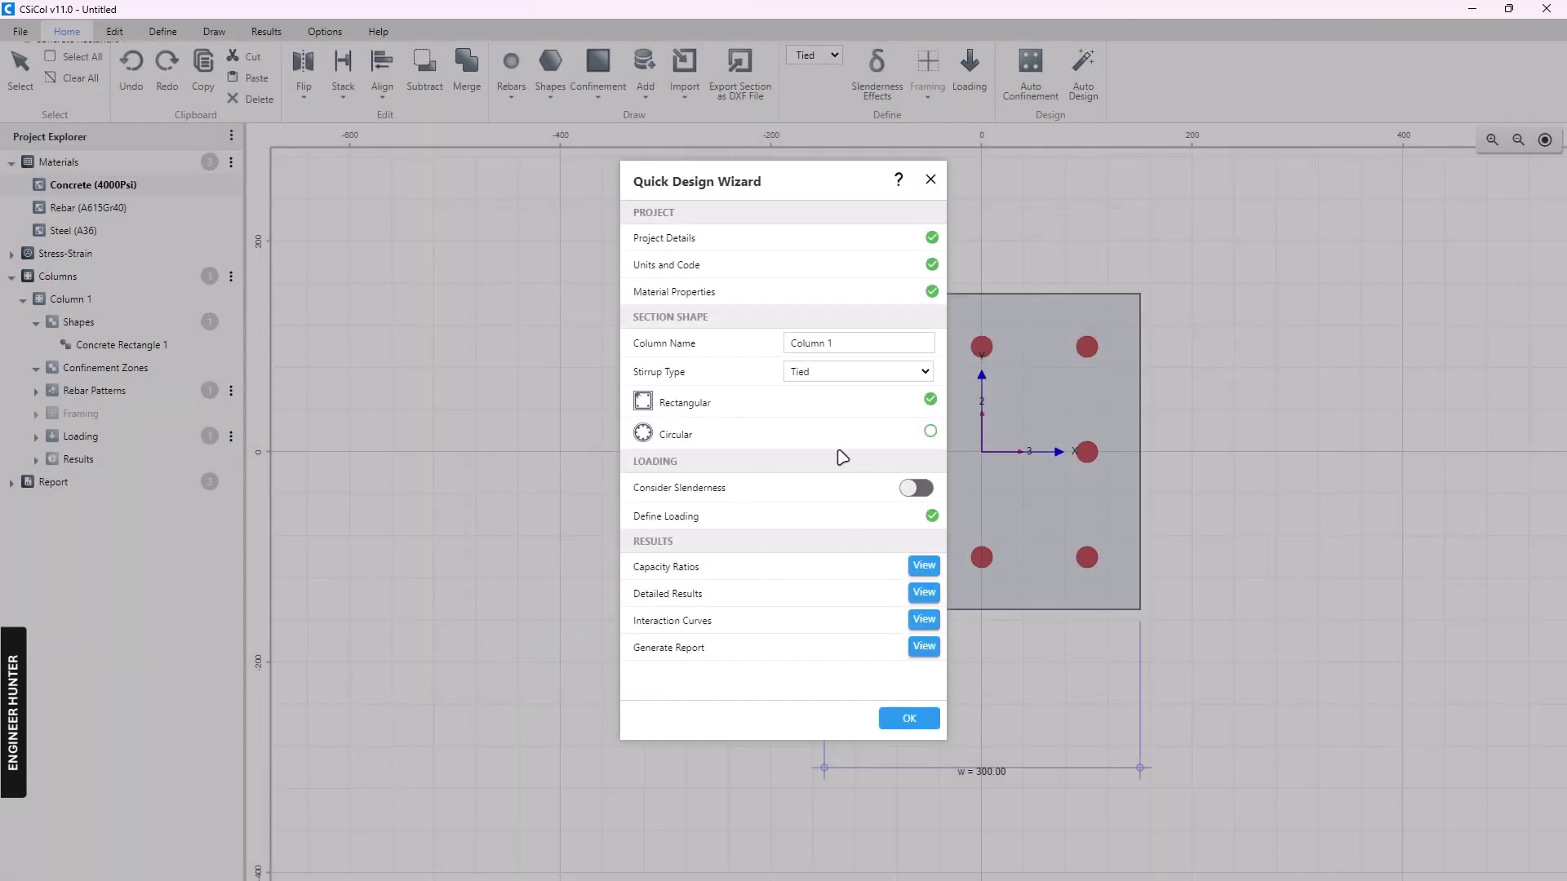
left_click(922, 566)
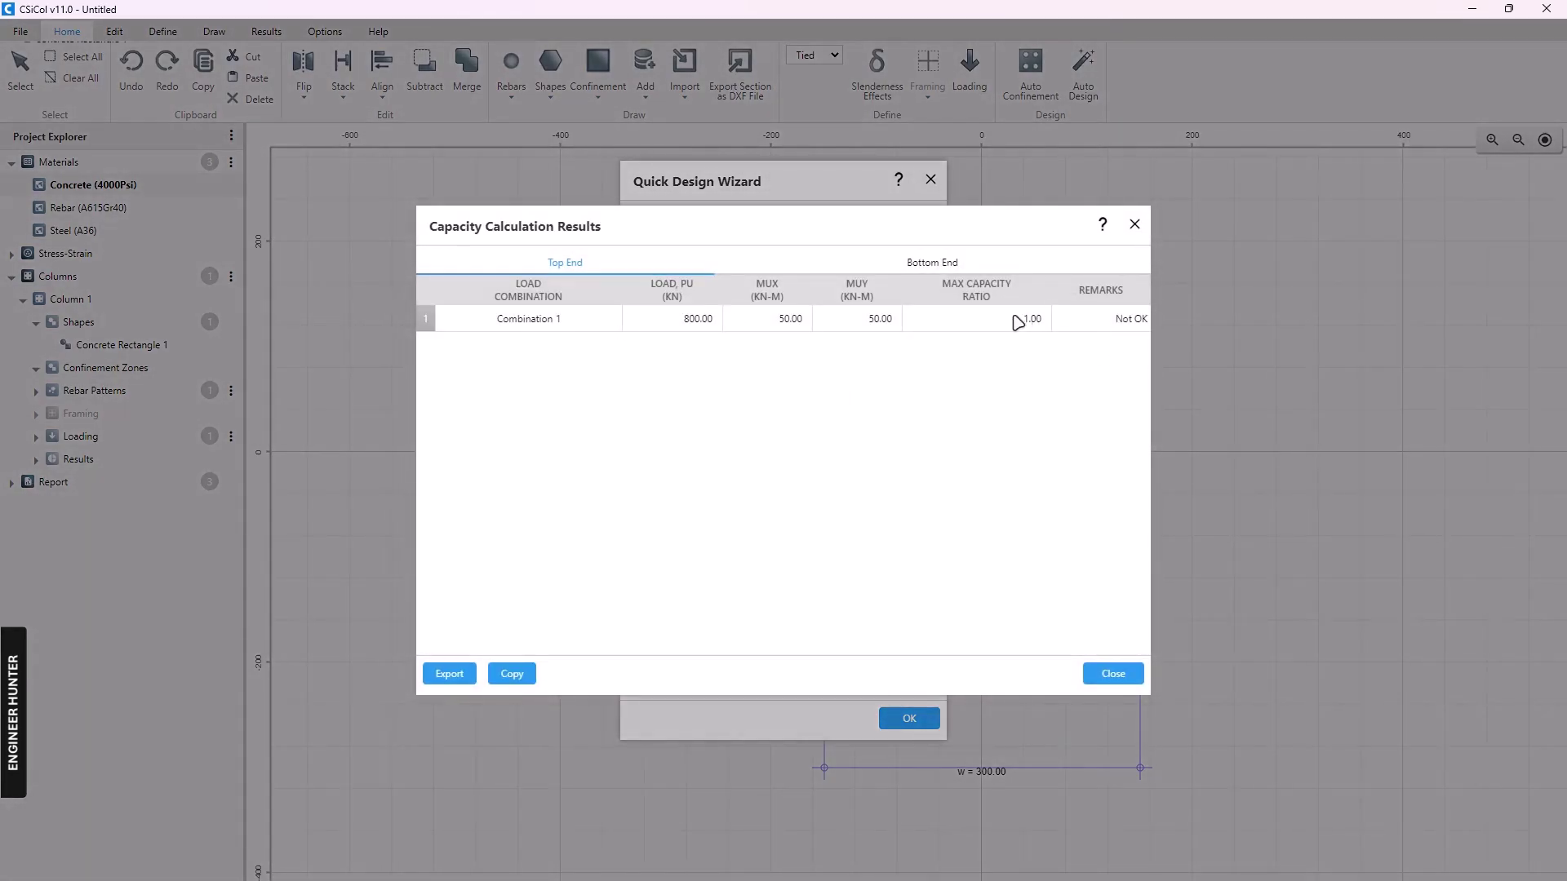
left_click(898, 263)
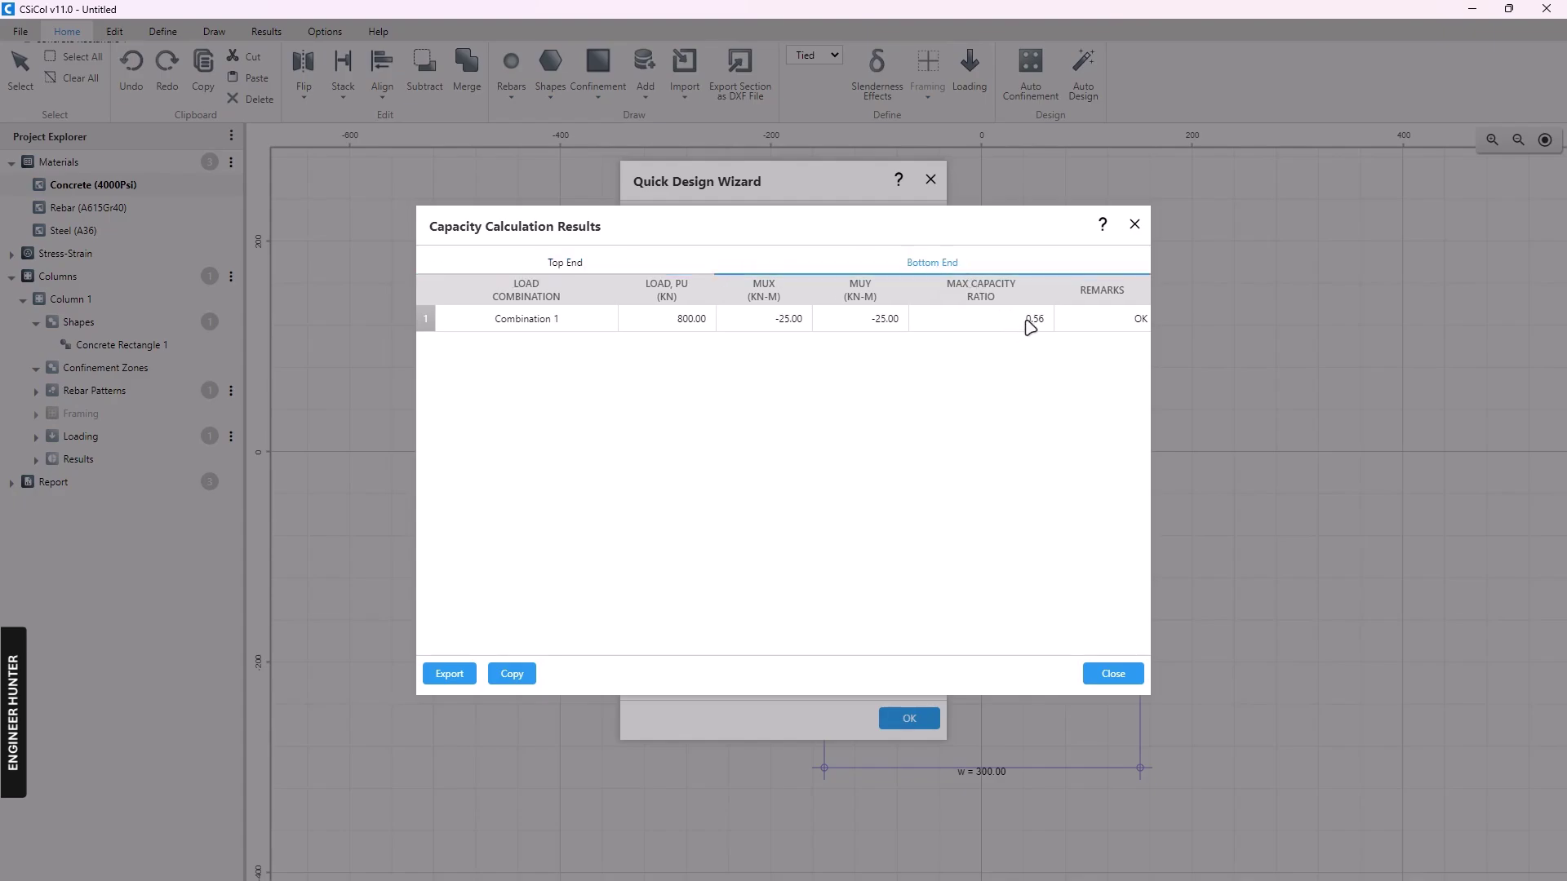
left_click(556, 260)
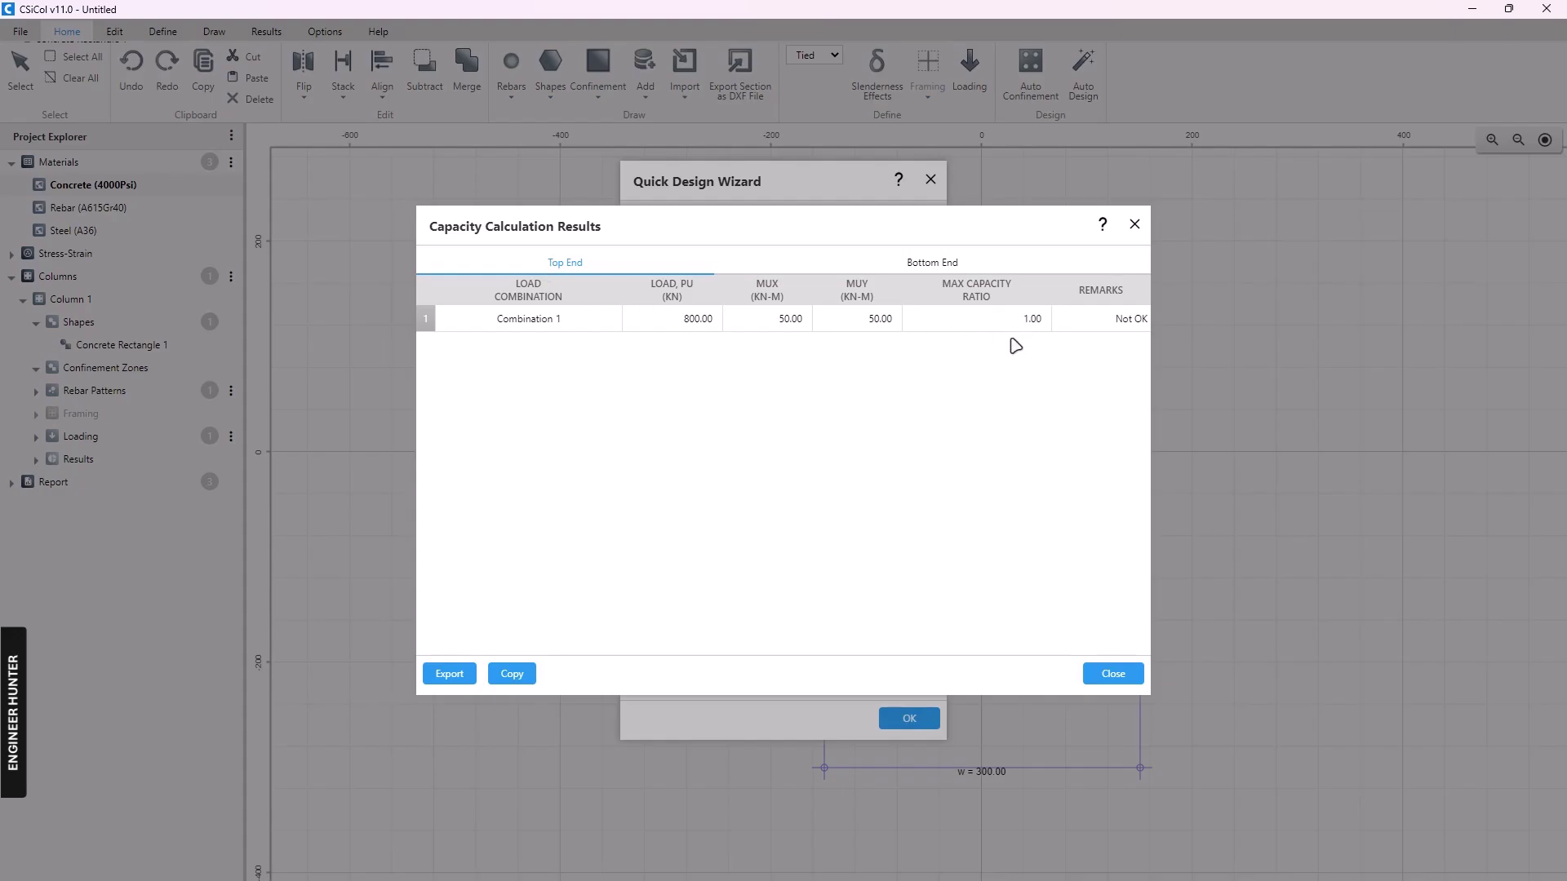
left_click(1091, 675)
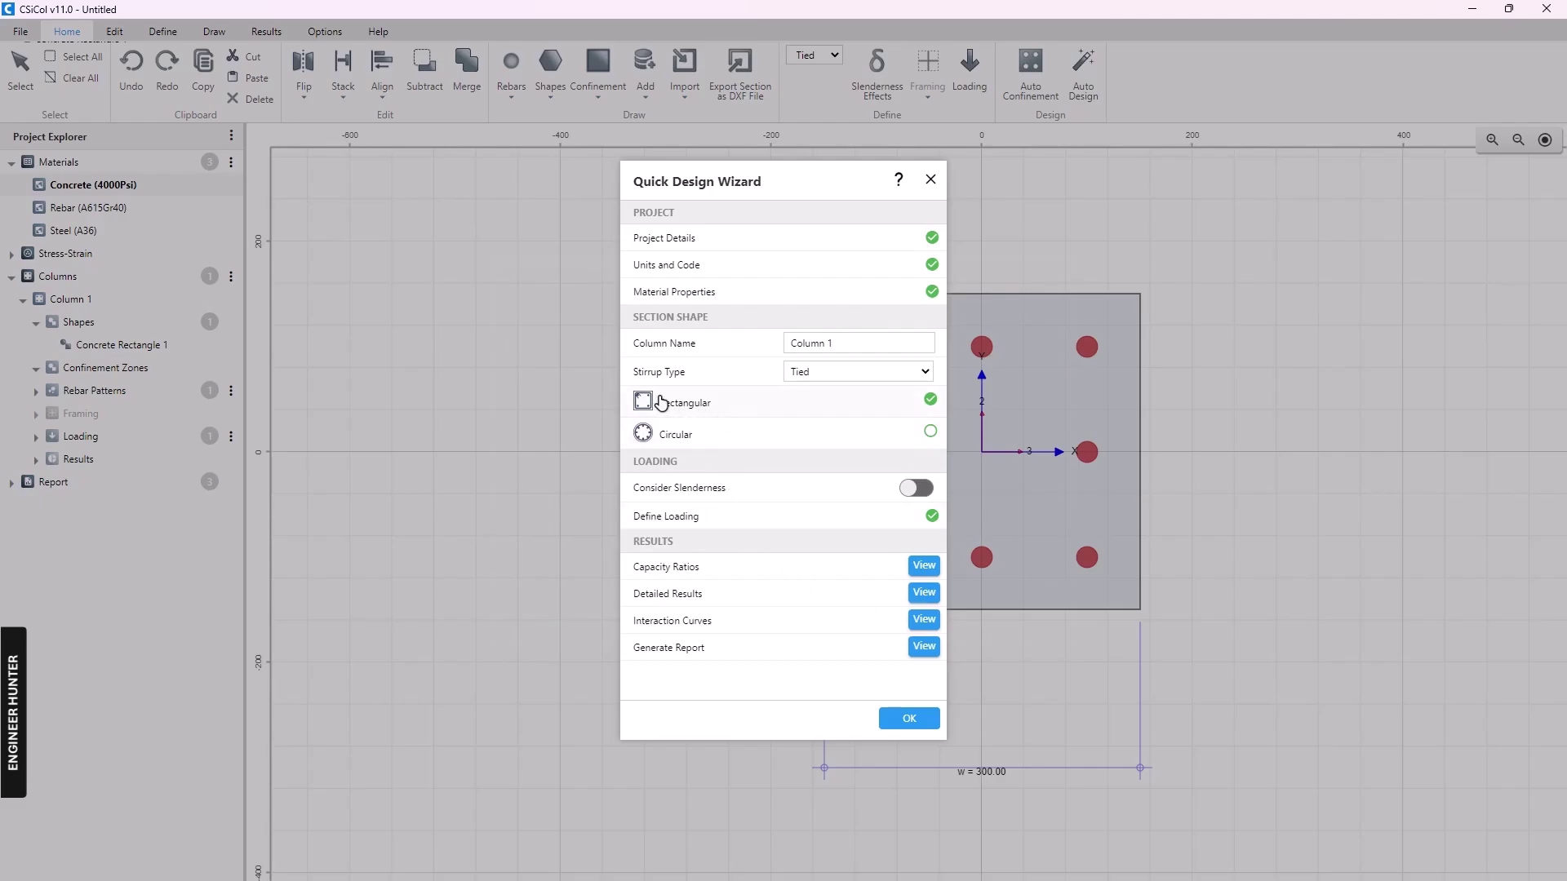
Upsize the corner, side 2 and side 3 bars of the rectangular section to d 25
left_click(710, 402)
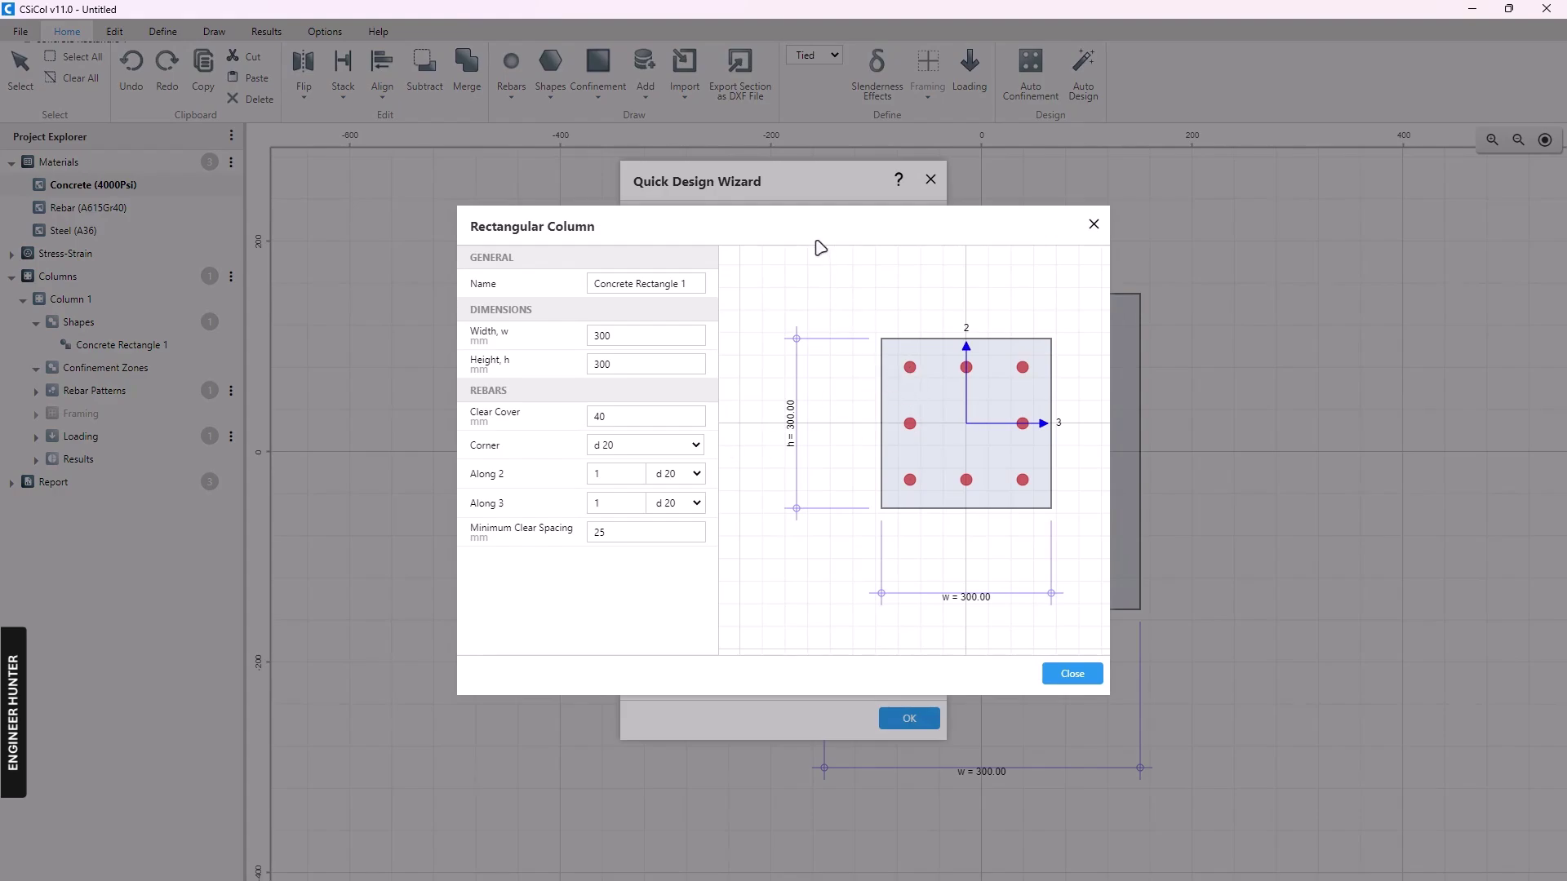
left_click(650, 451)
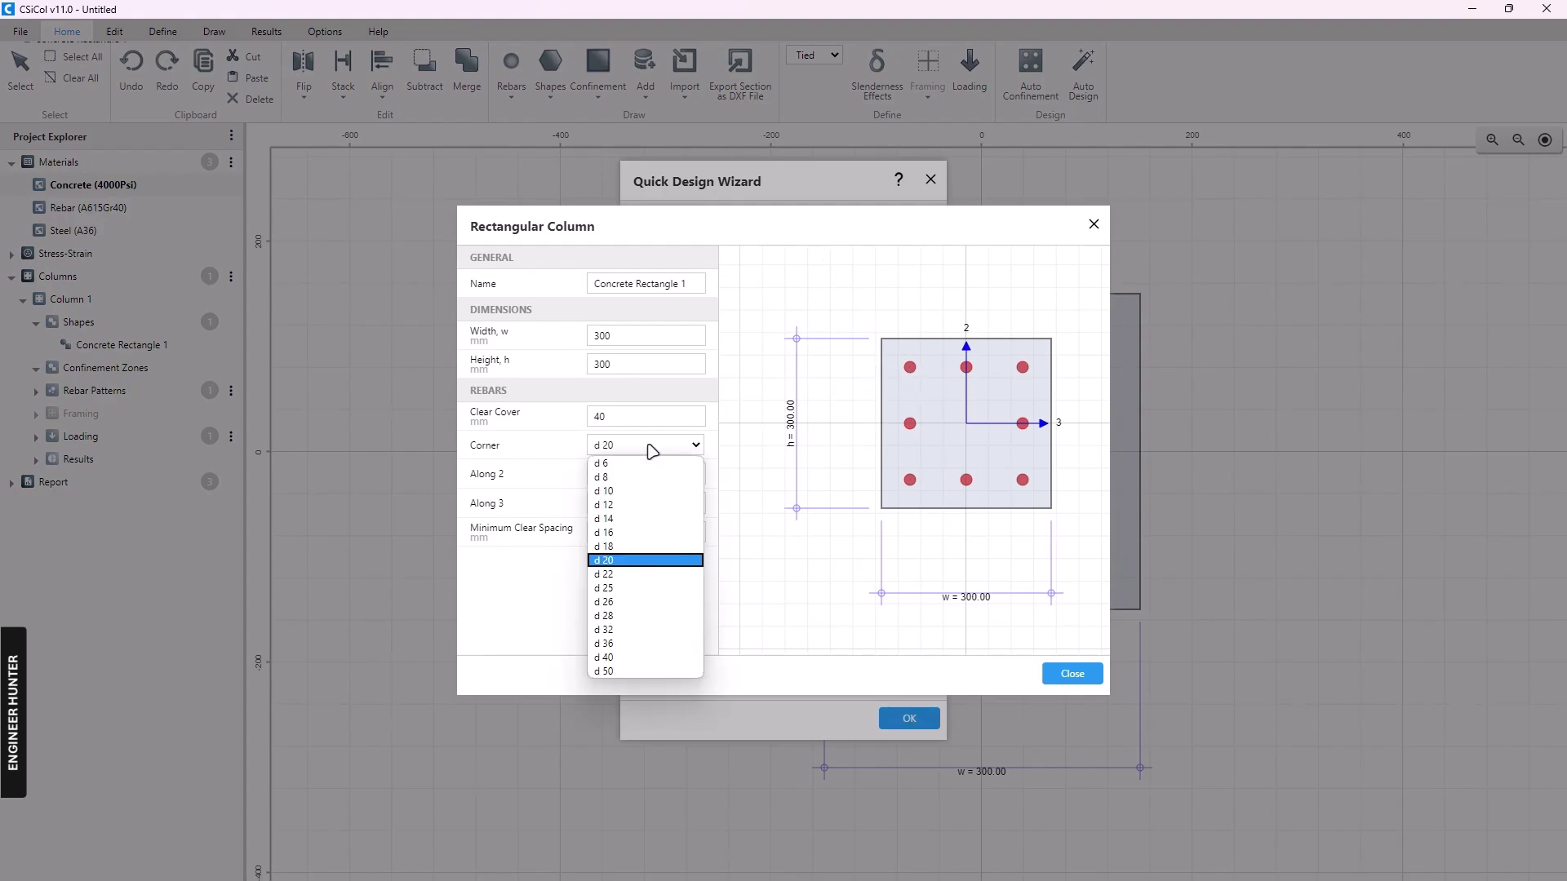
left_click(622, 587)
left_click(684, 475)
left_click(674, 619)
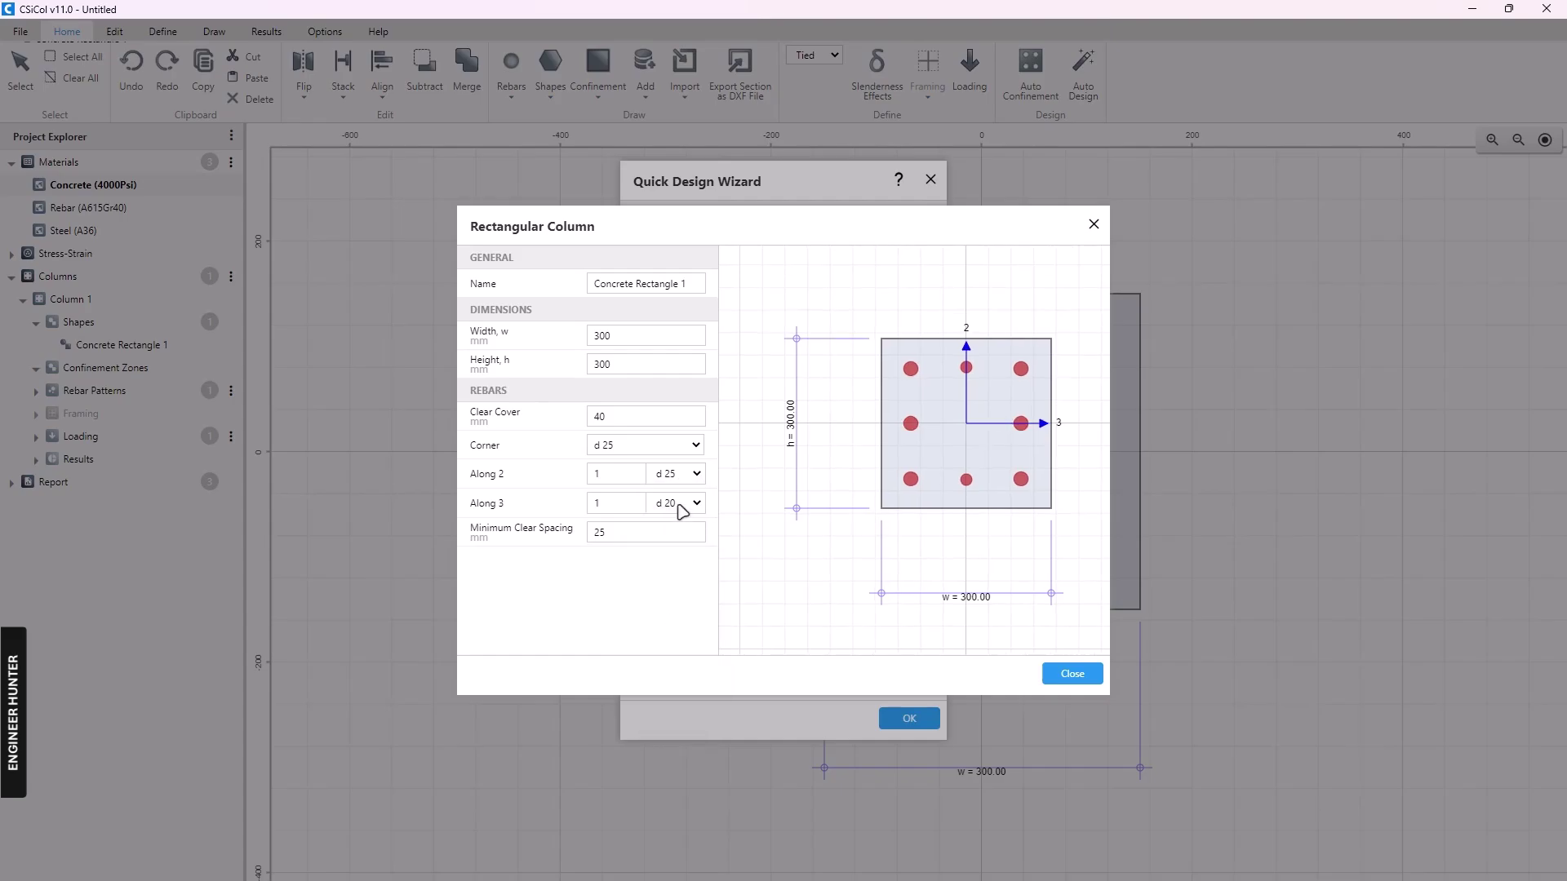
left_click(683, 504)
left_click(680, 645)
left_click(1061, 674)
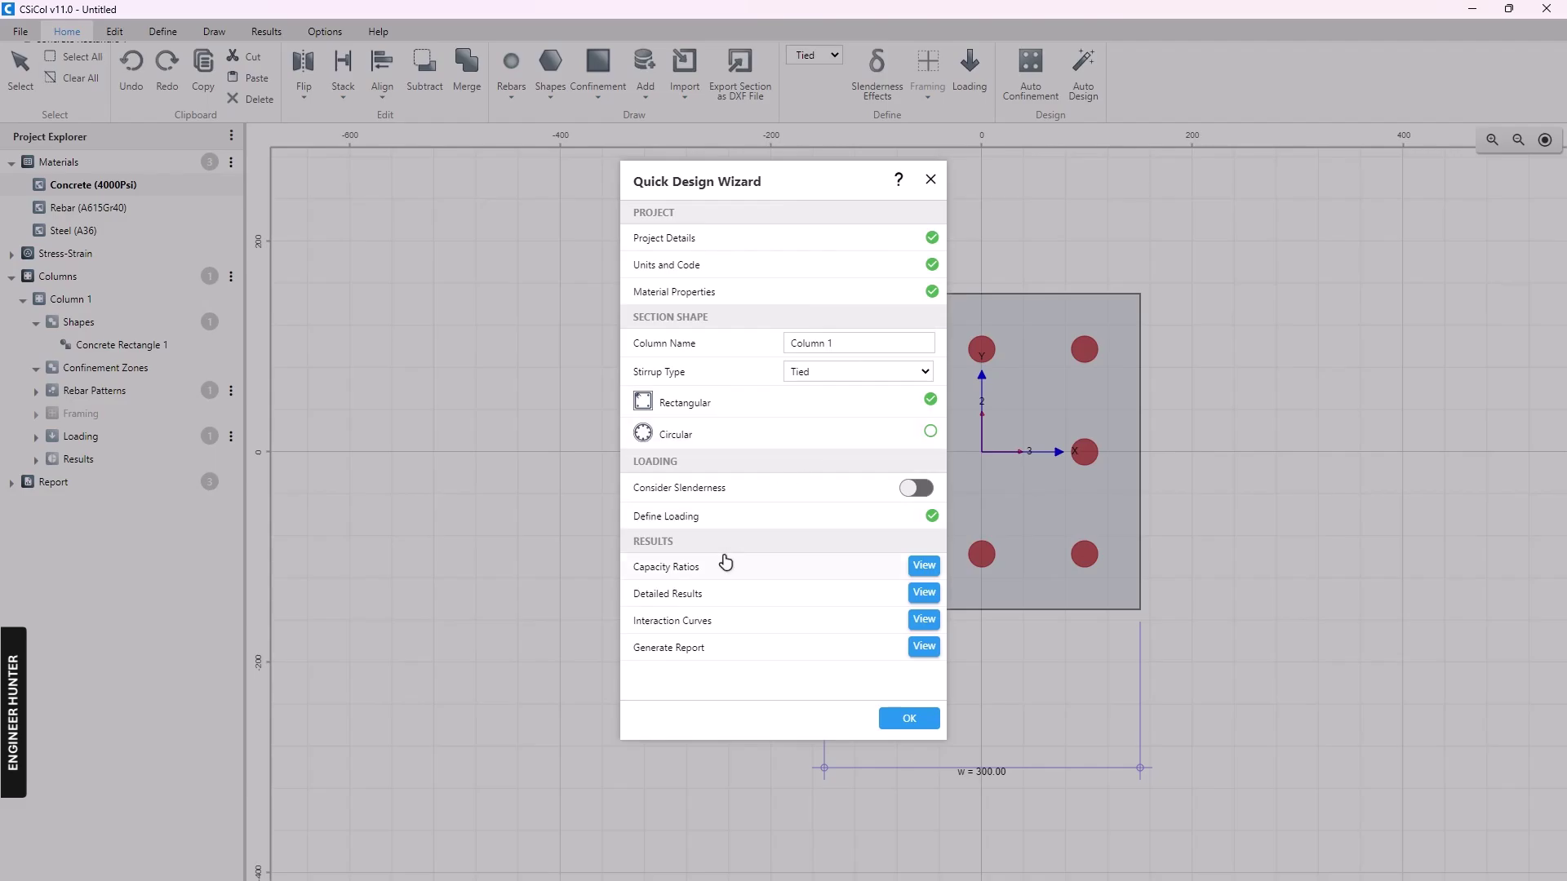
Check the capacity ratios: 0.85 at the top end and 0.50 at the bottom end
left_click(924, 566)
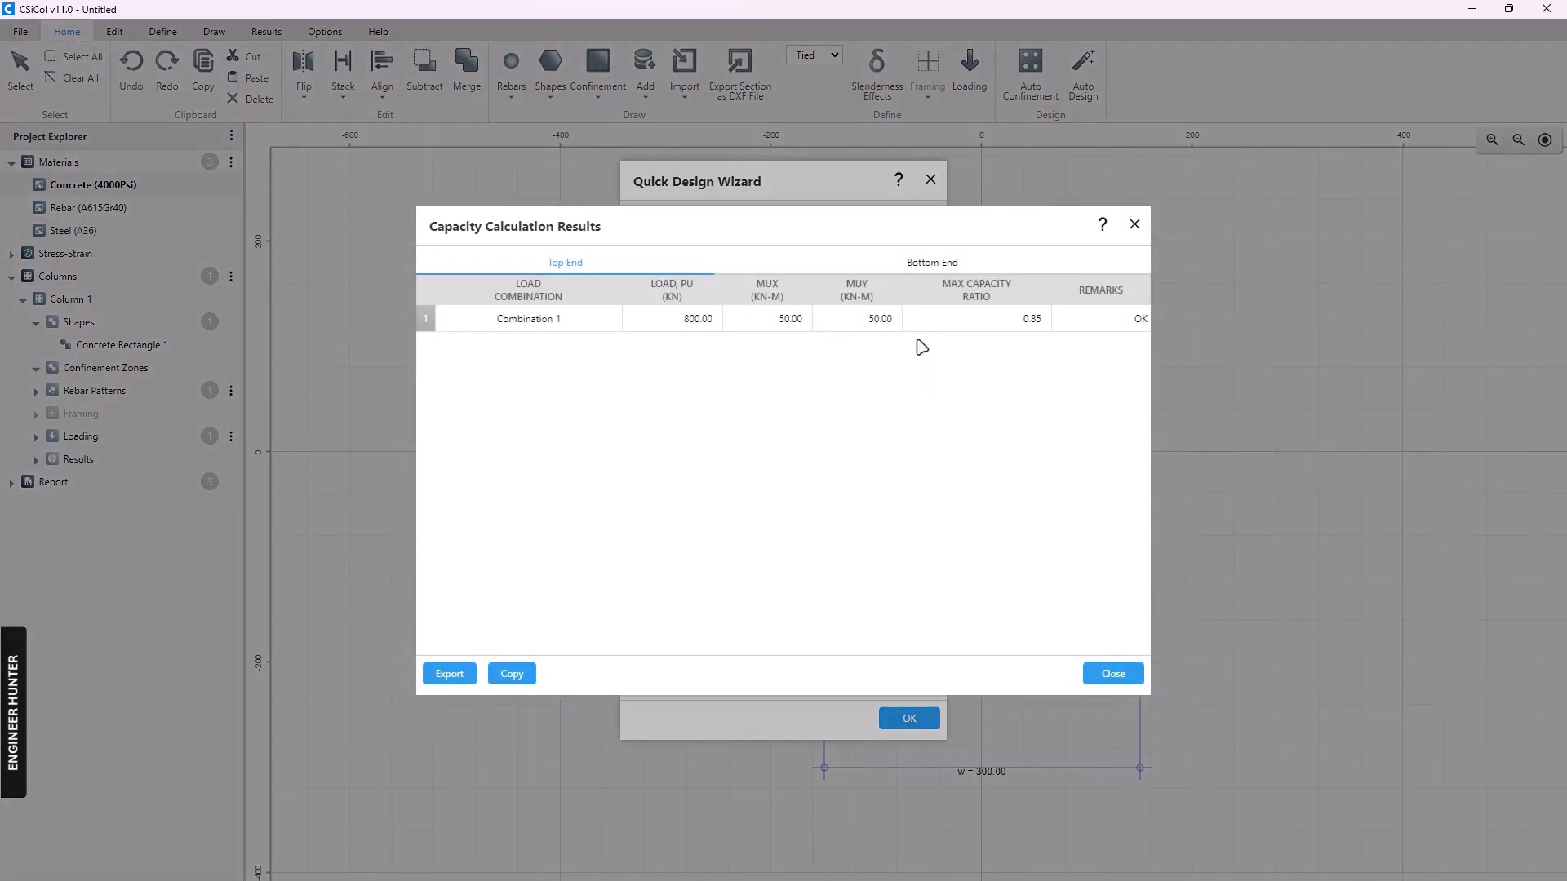
left_click(840, 265)
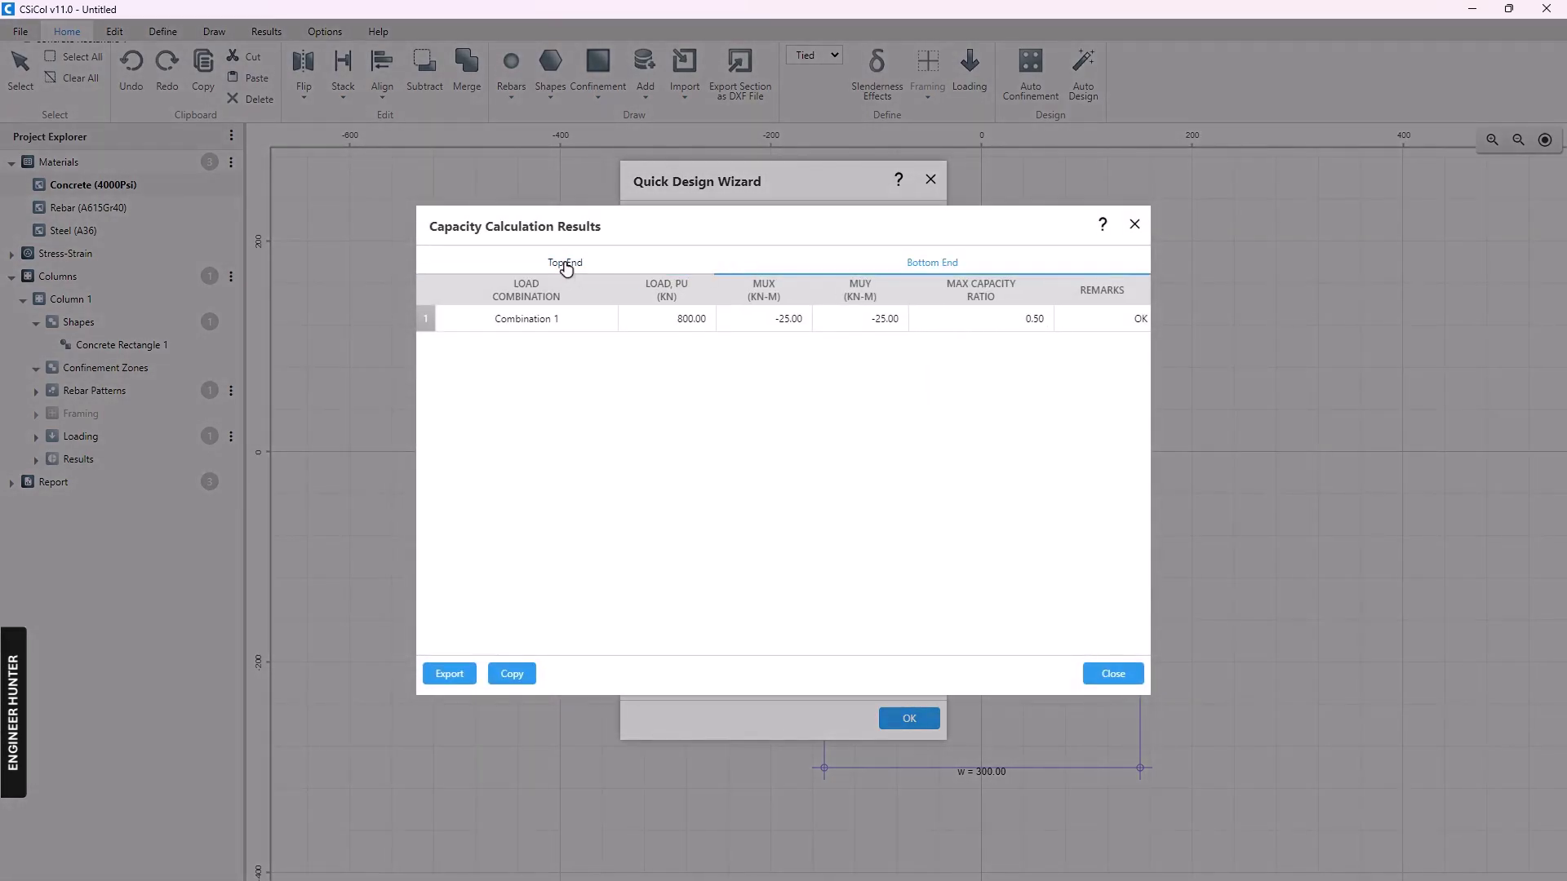
left_click(1129, 682)
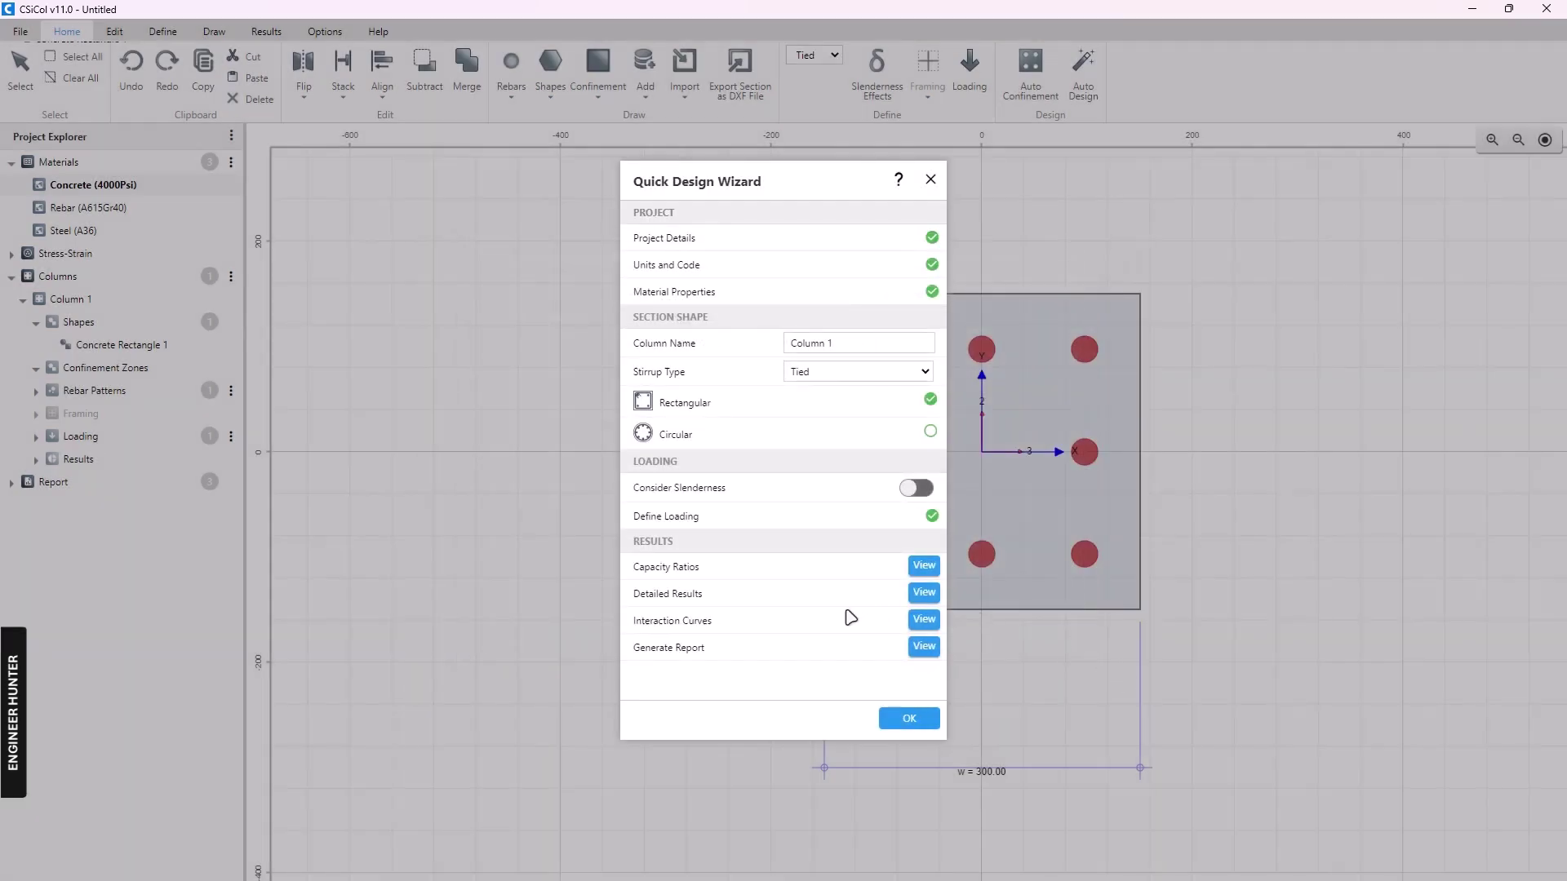
left_click(656, 600)
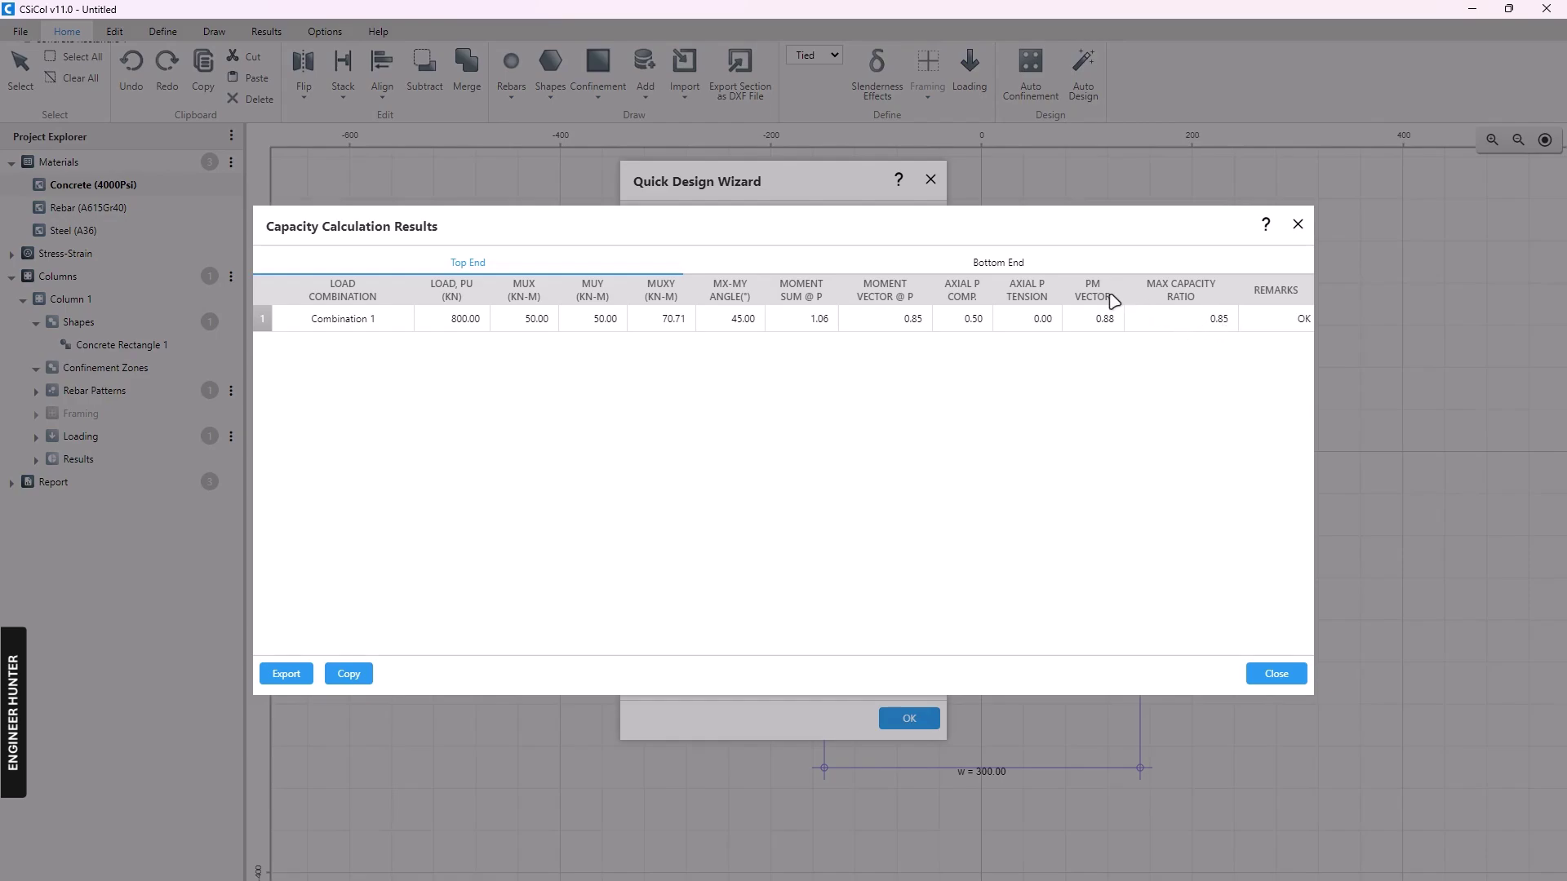
left_click(998, 264)
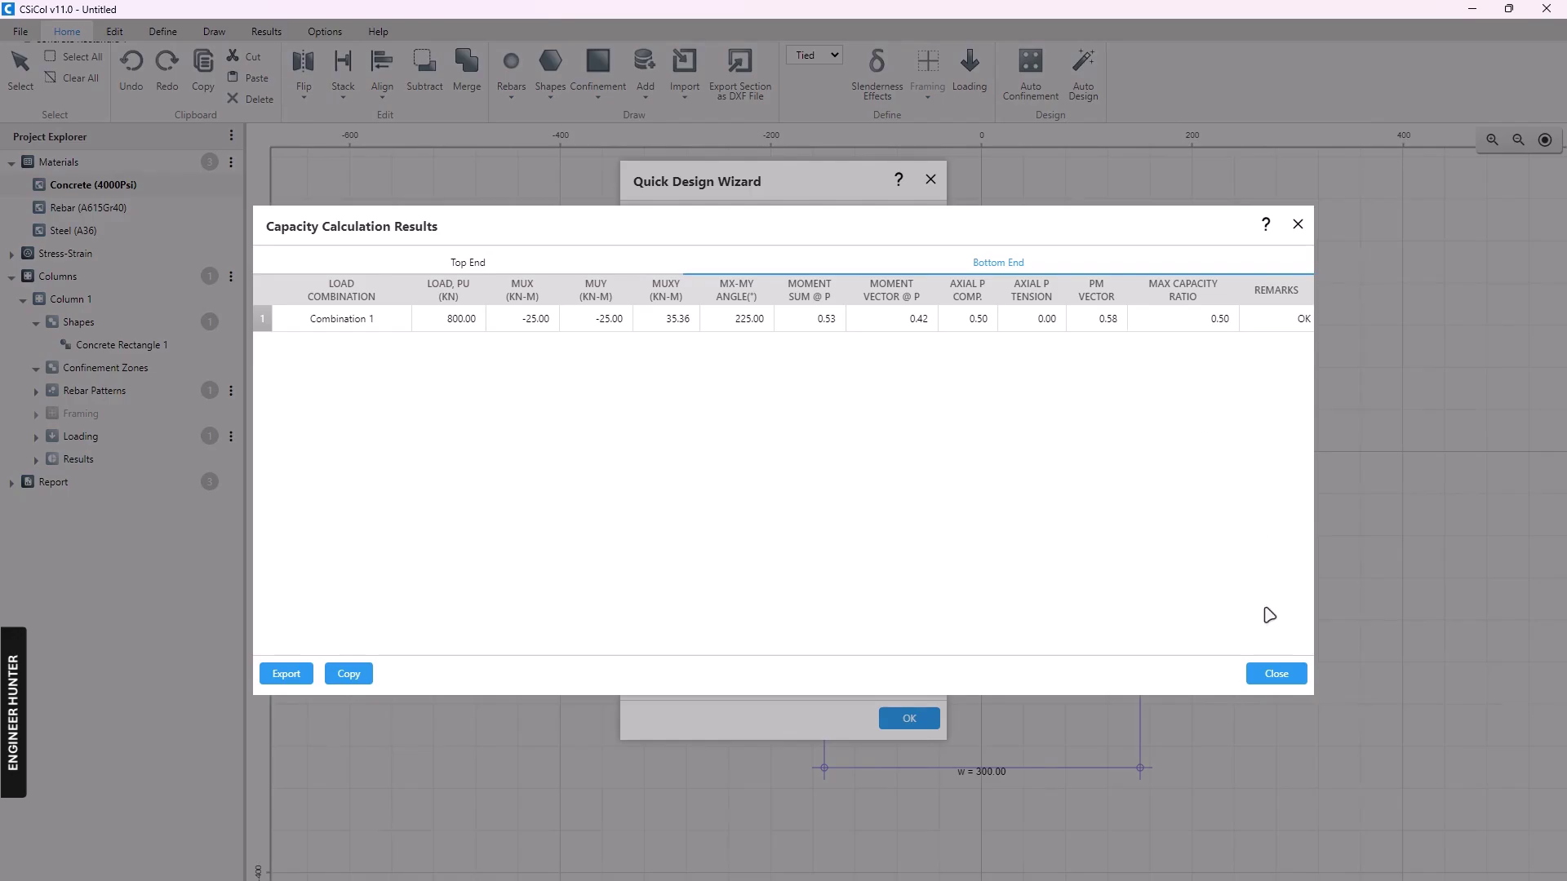
left_click(1273, 674)
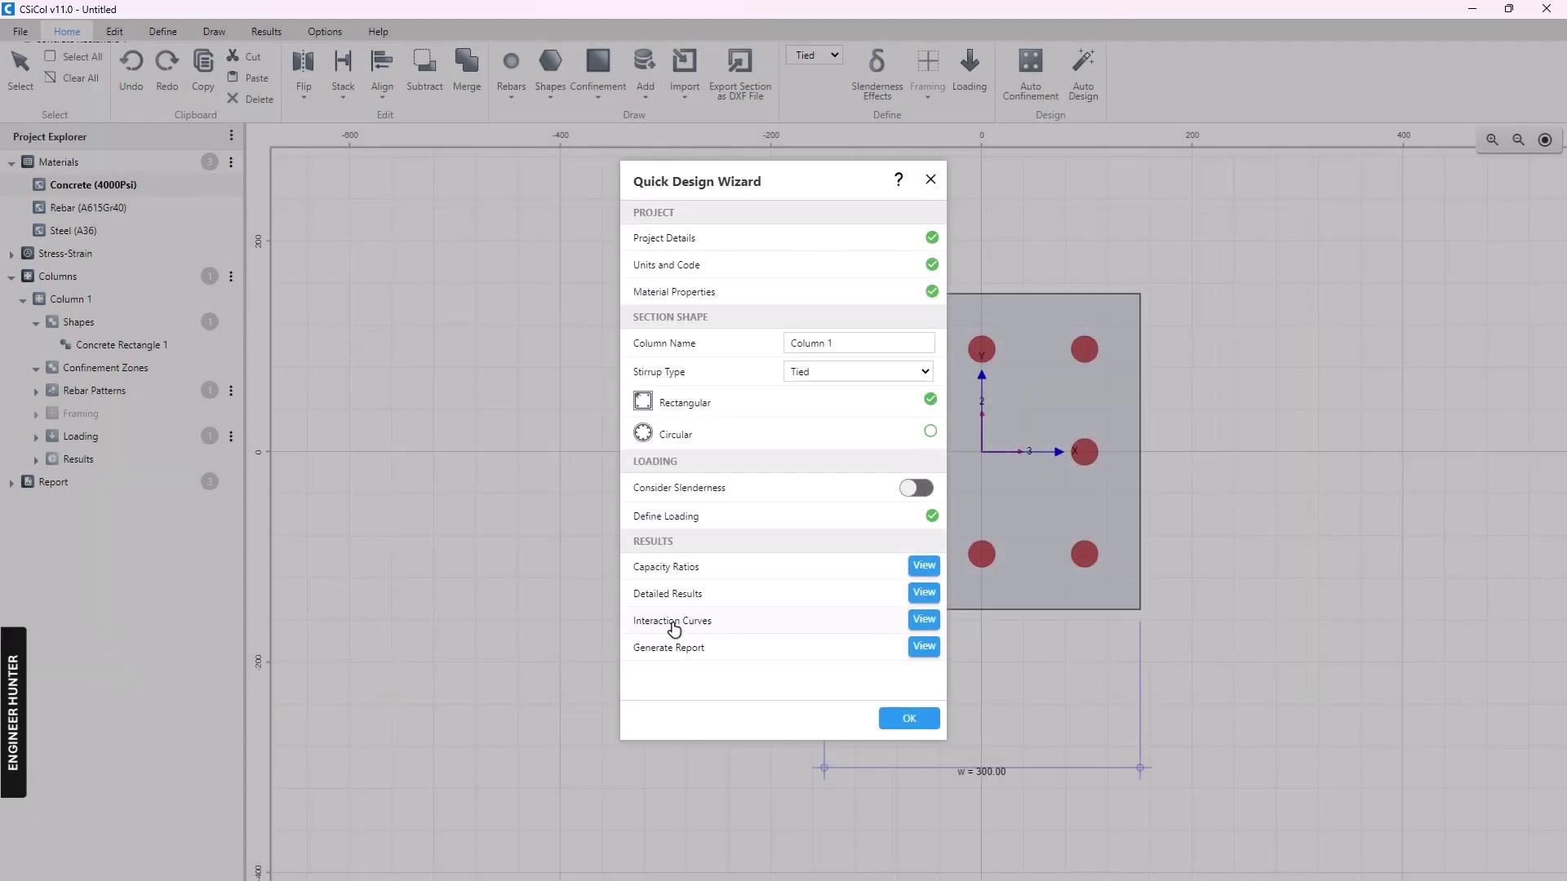
left_click(924, 622)
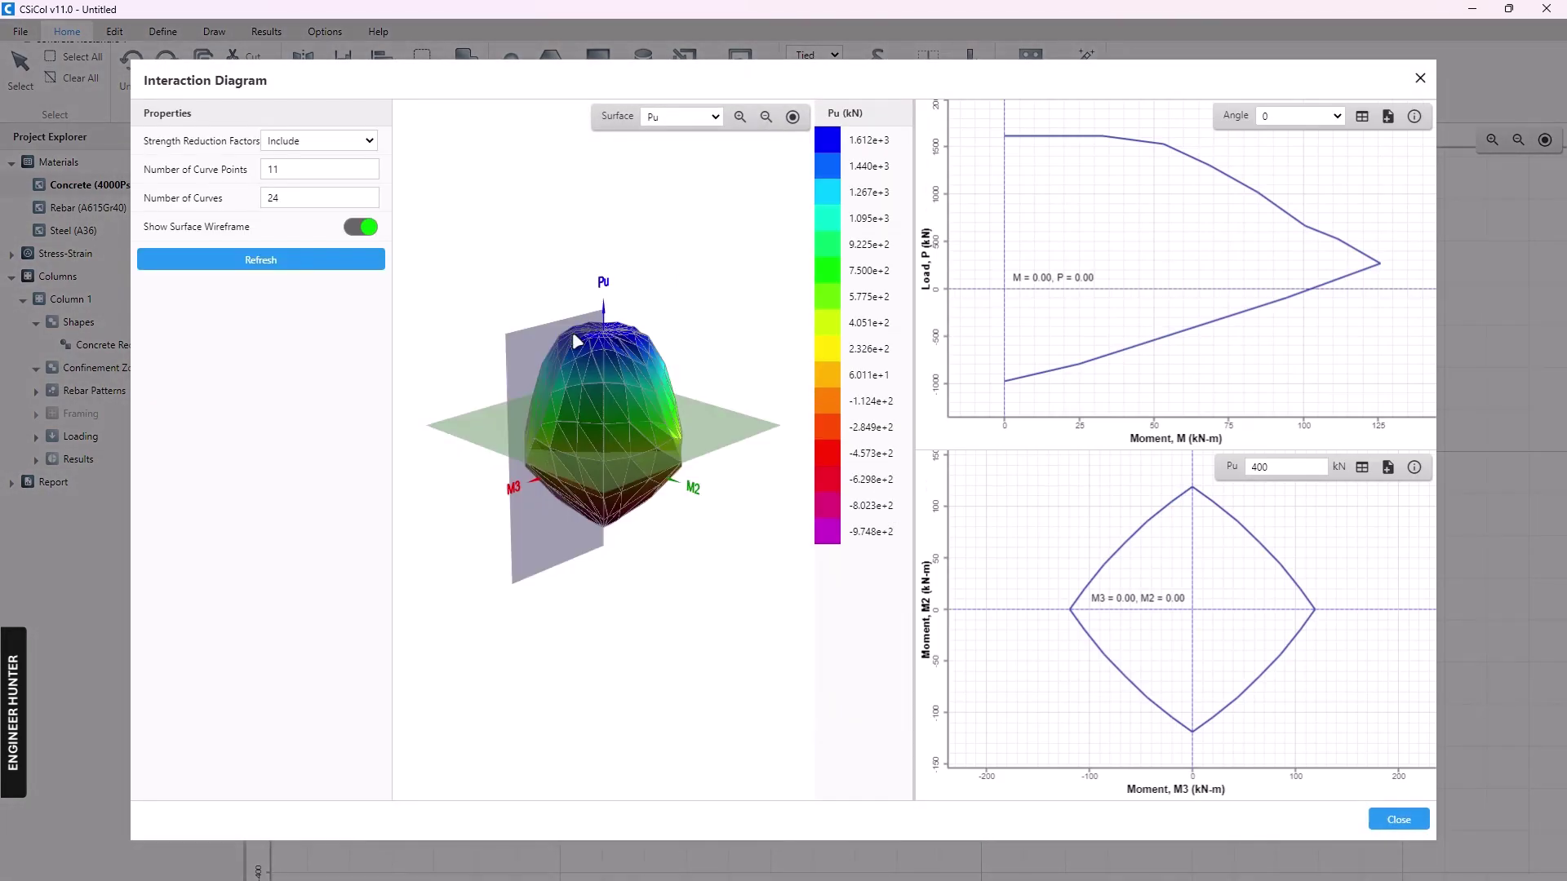
left_click(289, 142)
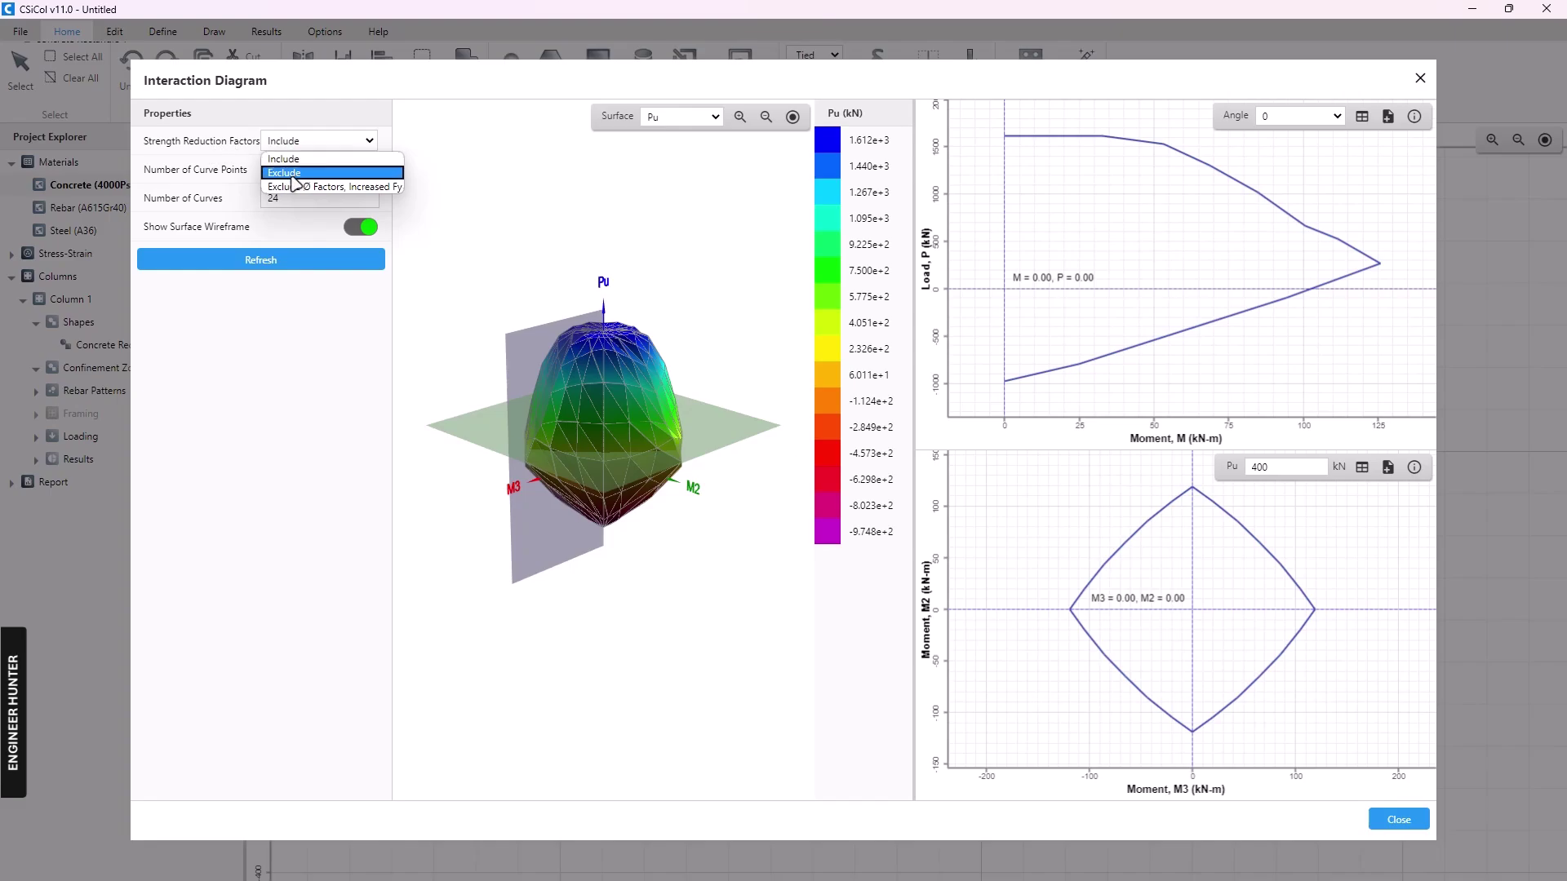
left_click(358, 115)
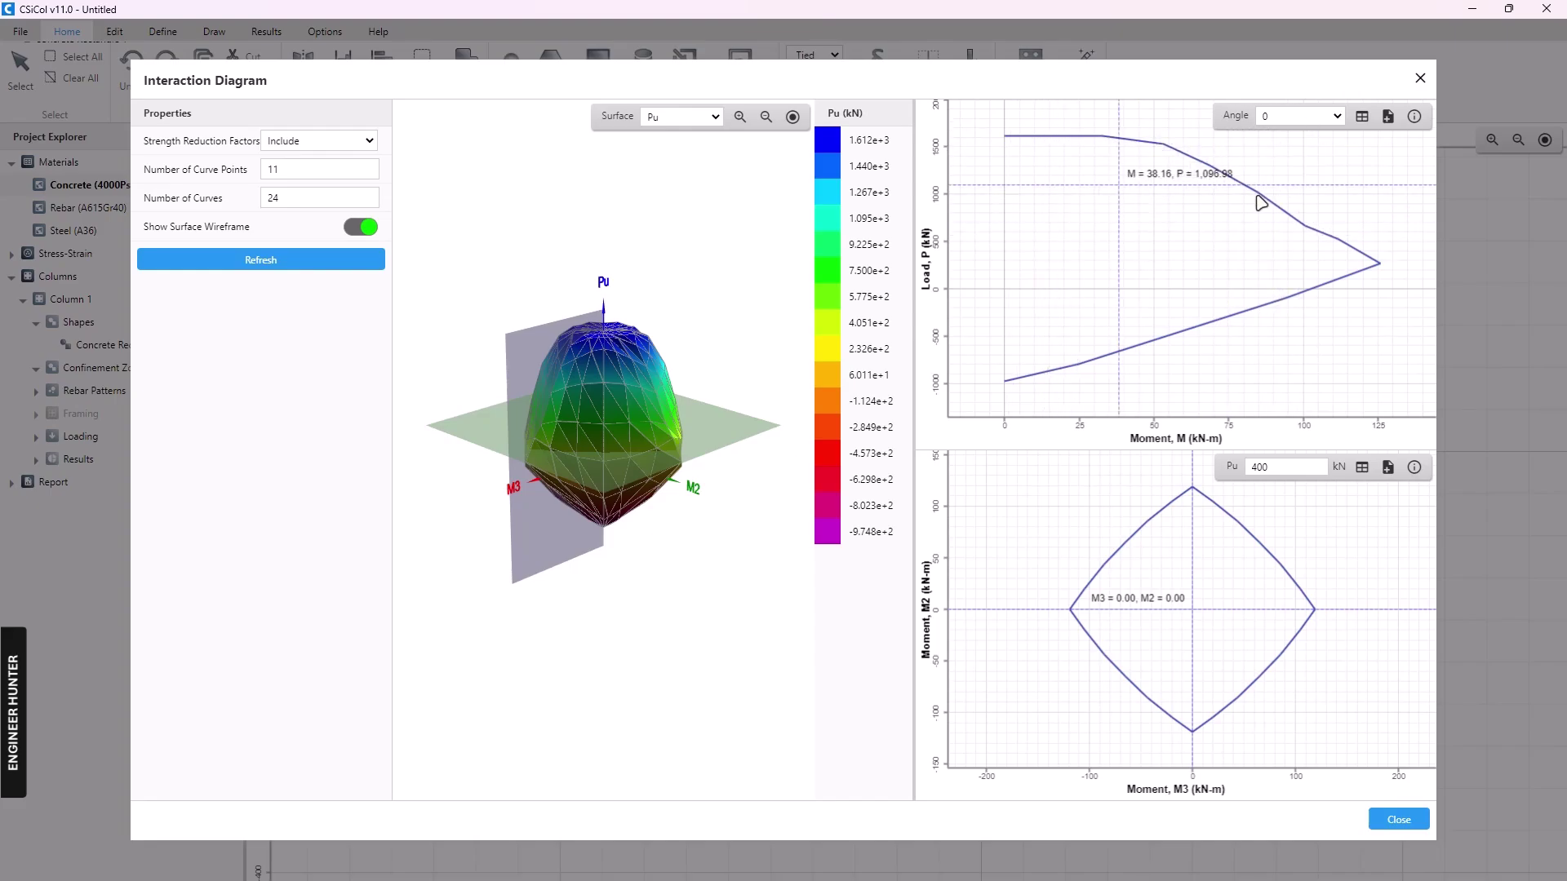
left_click(1309, 116)
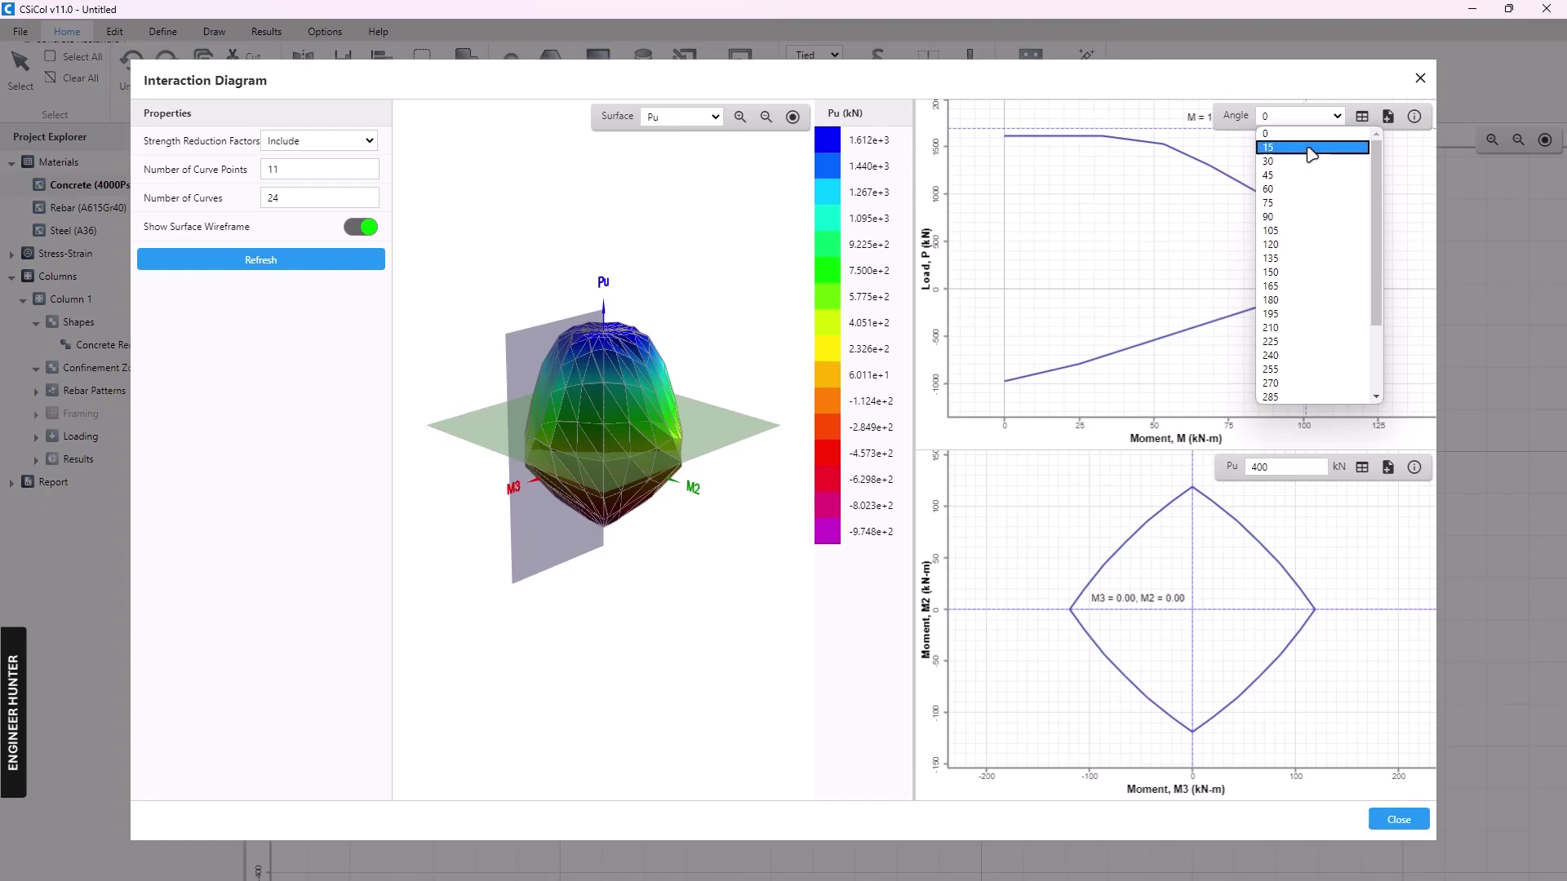
scroll(1313, 335, "down", 2)
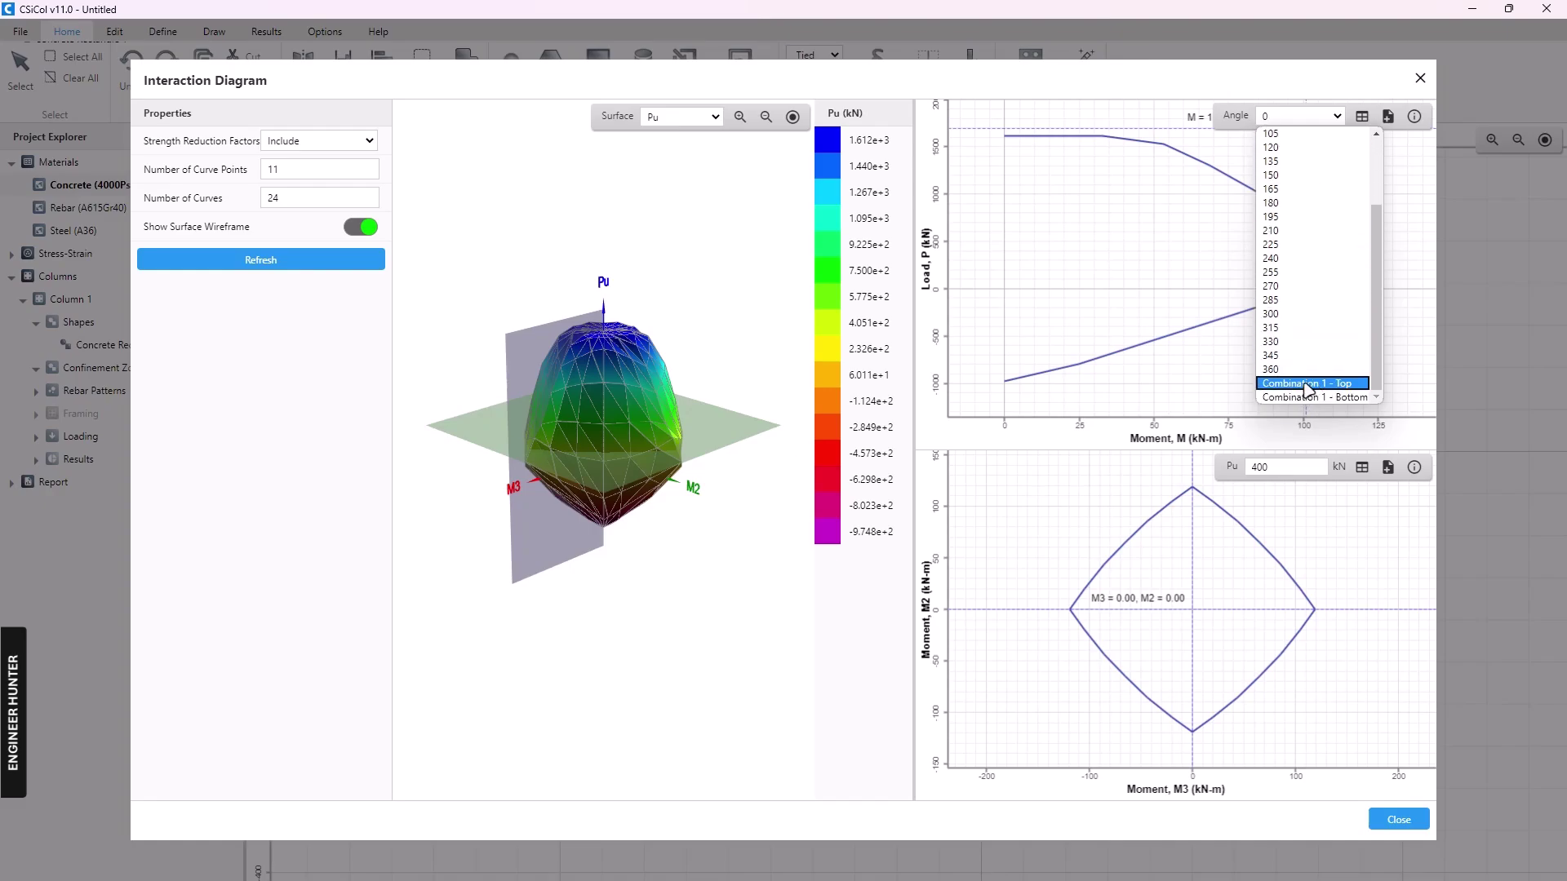
left_click(1308, 387)
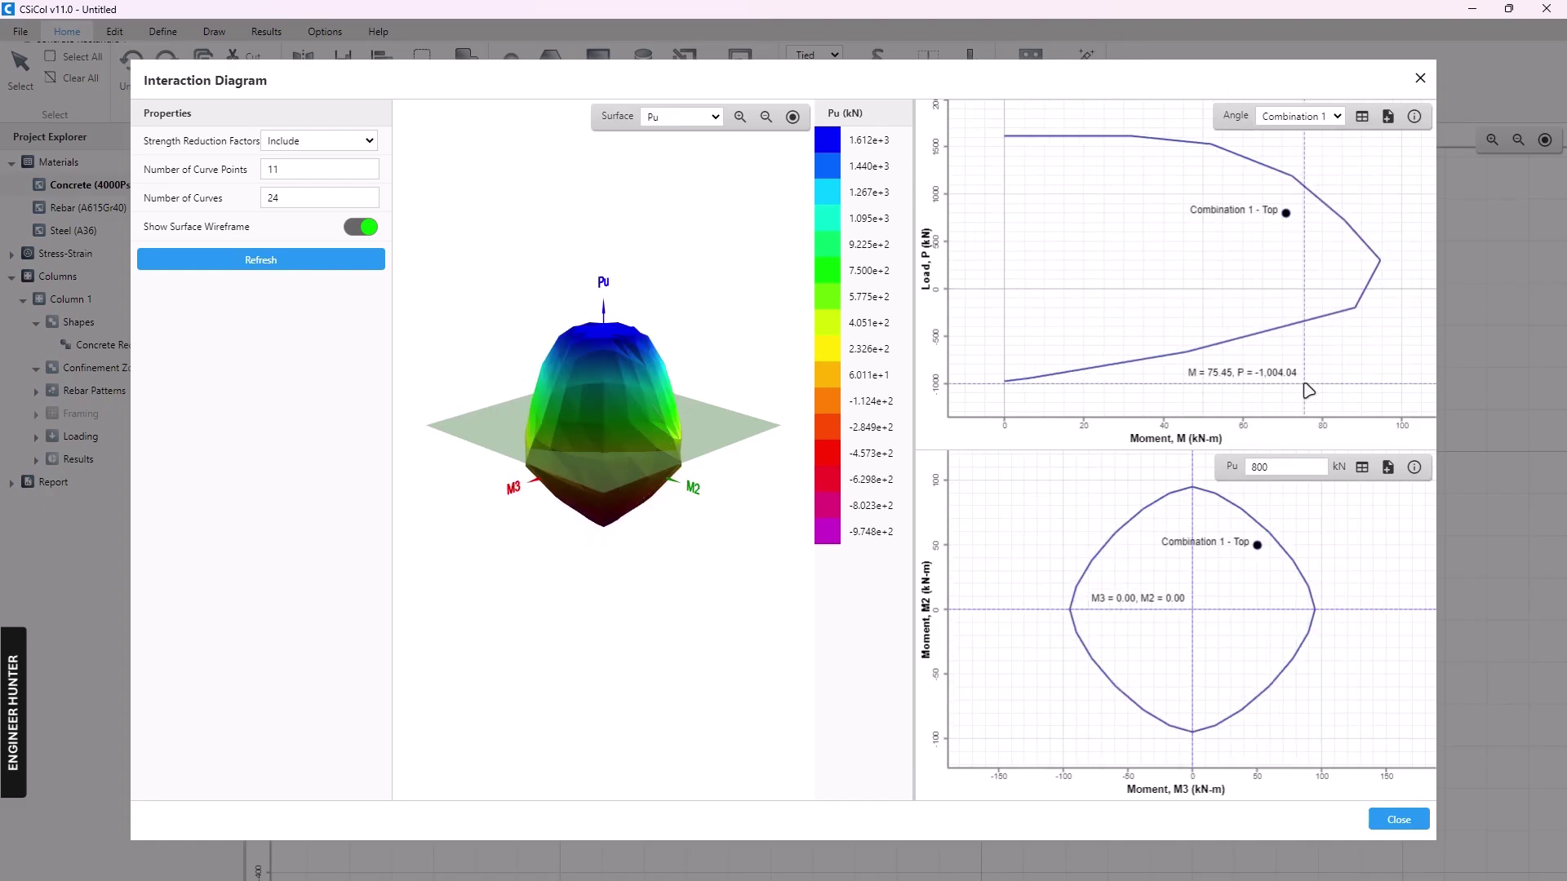
left_click(1317, 118)
left_click(1322, 398)
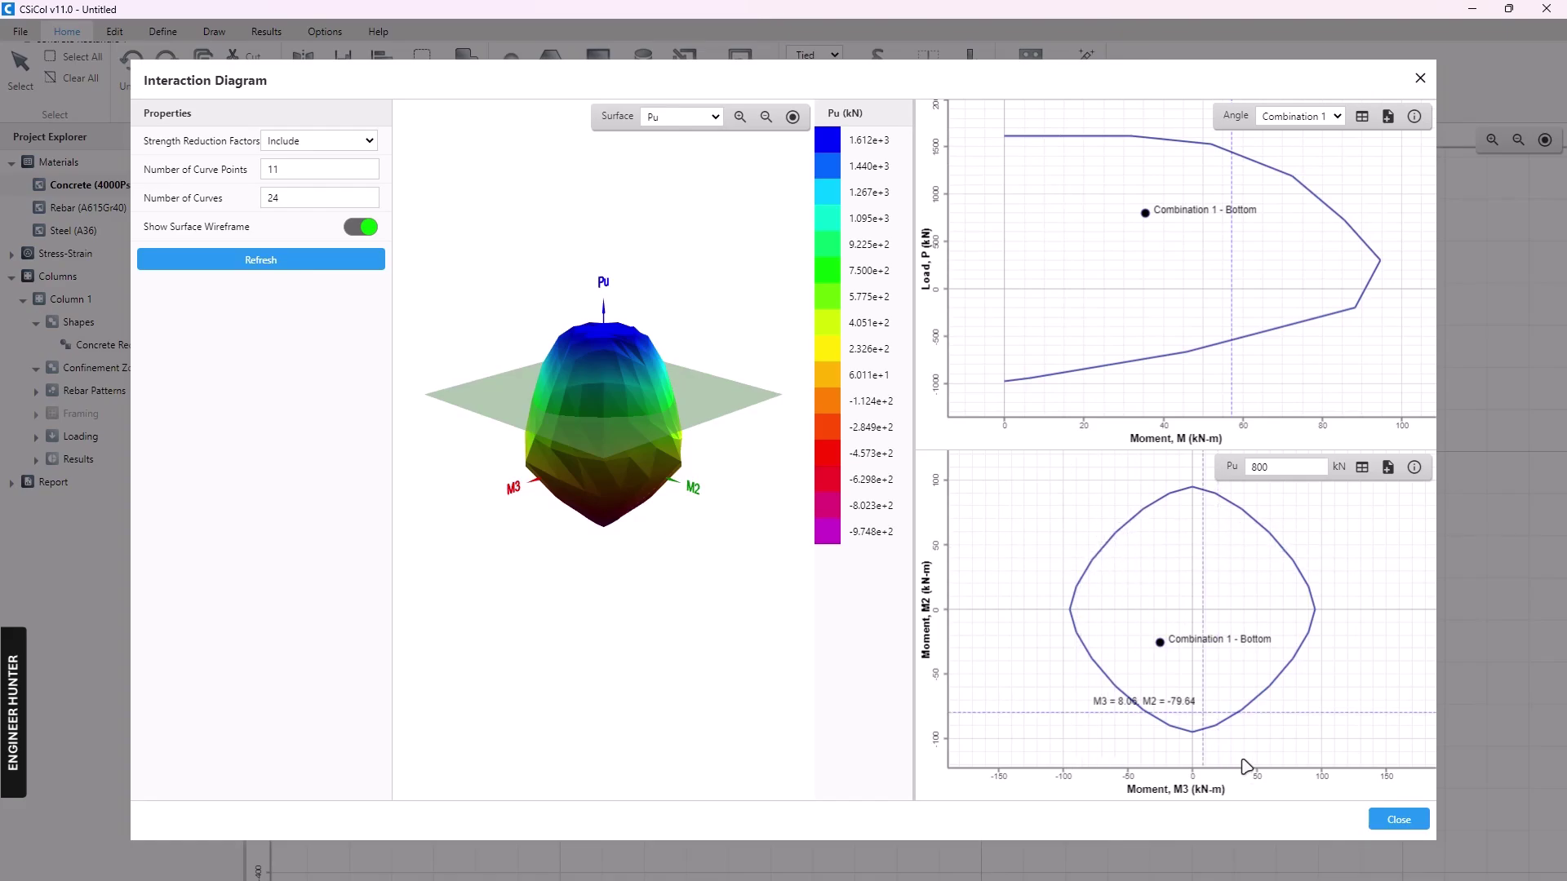
left_click(1378, 826)
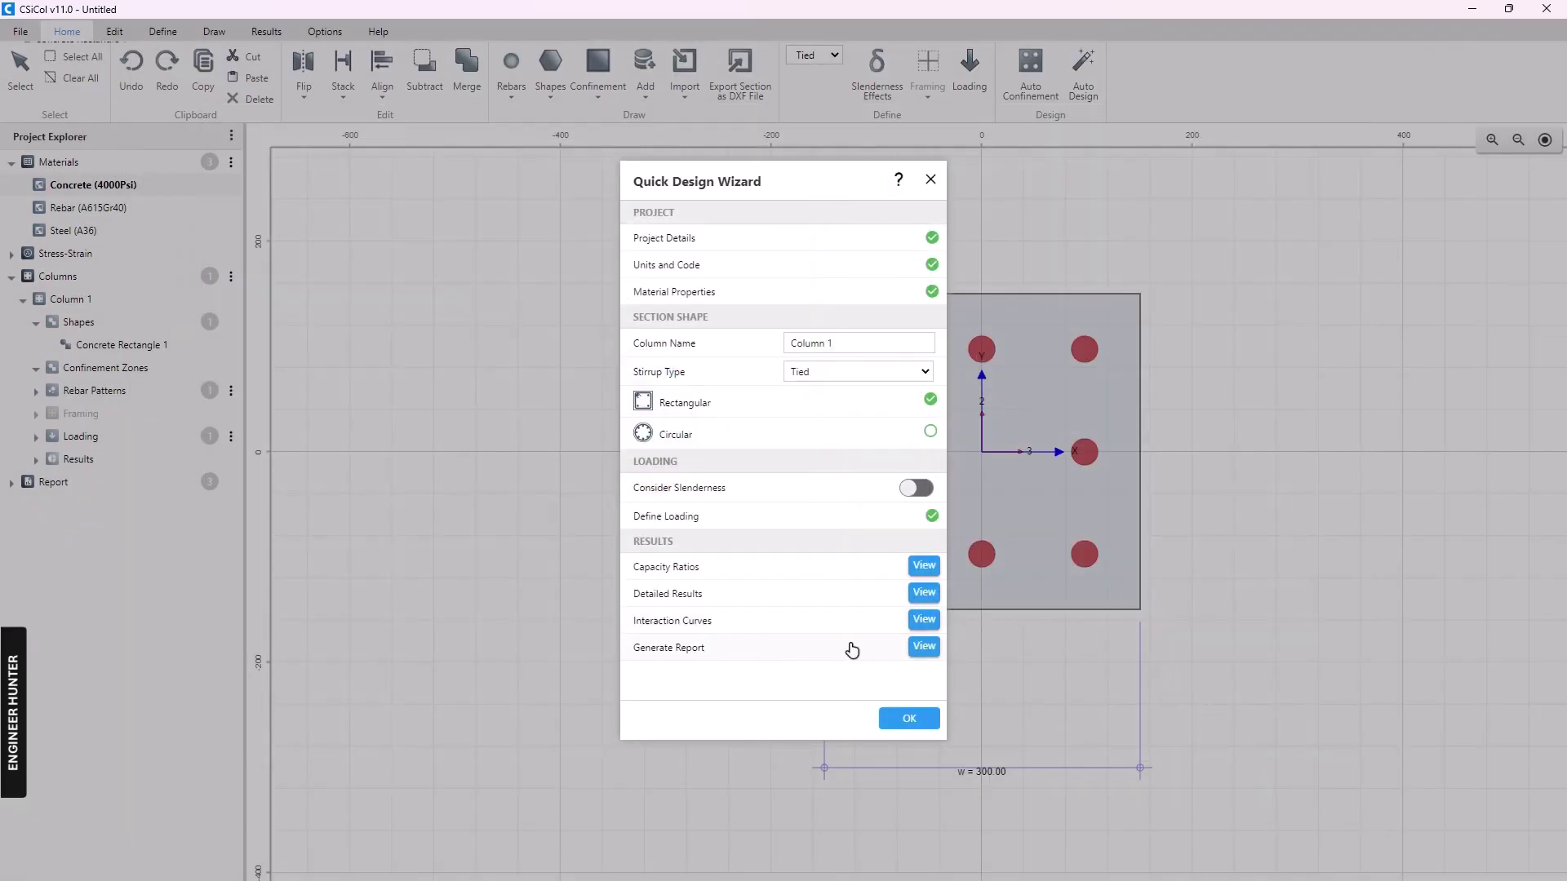
left_click(922, 647)
scroll(799, 210, "down", 3)
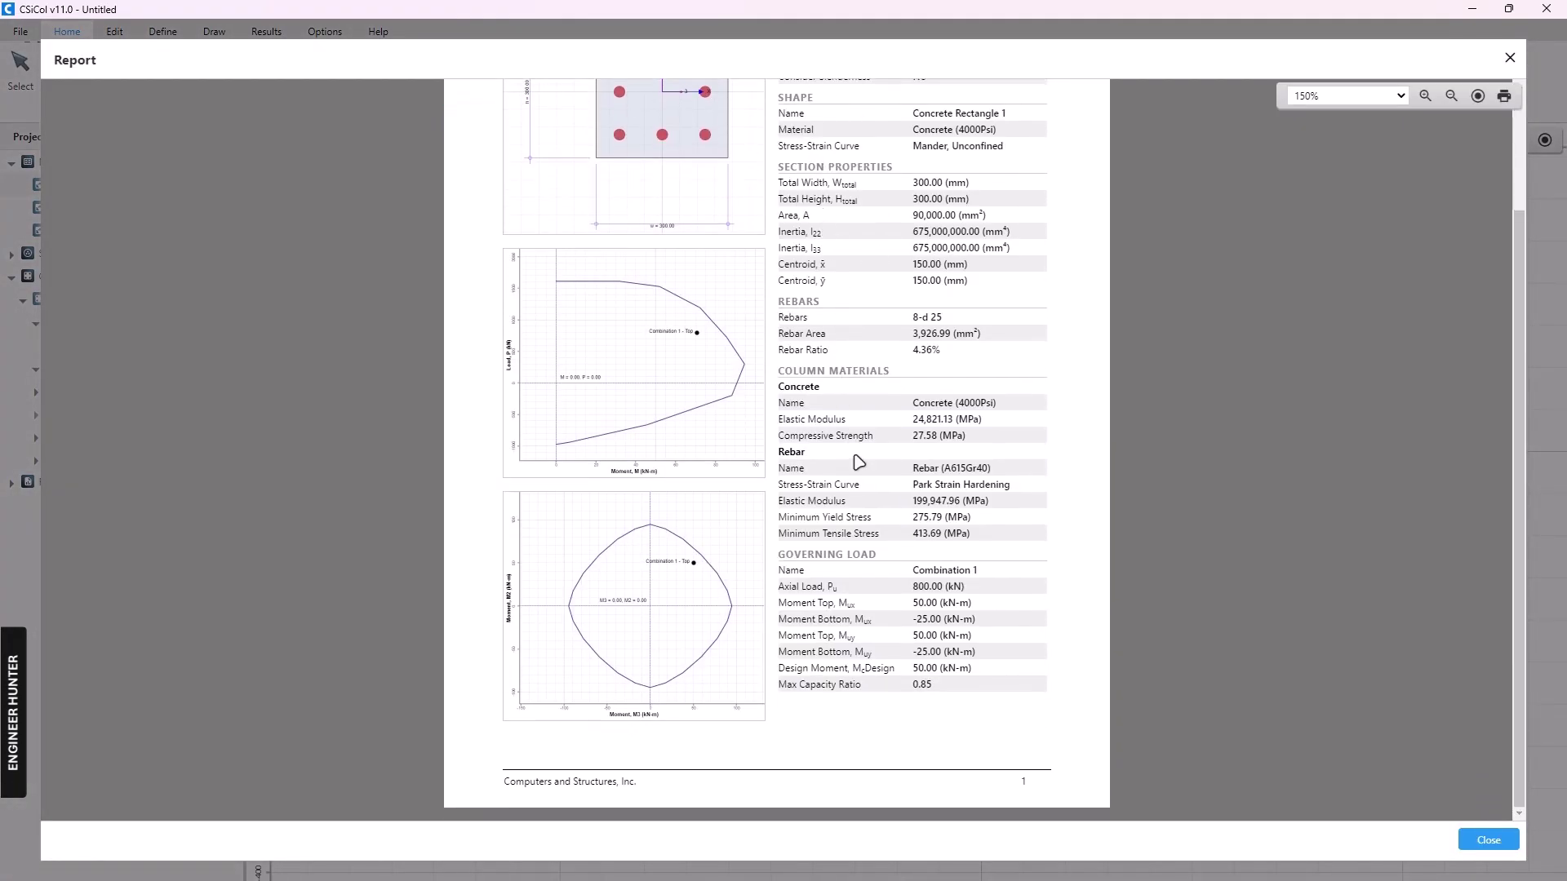
scroll(867, 455, "up", 3)
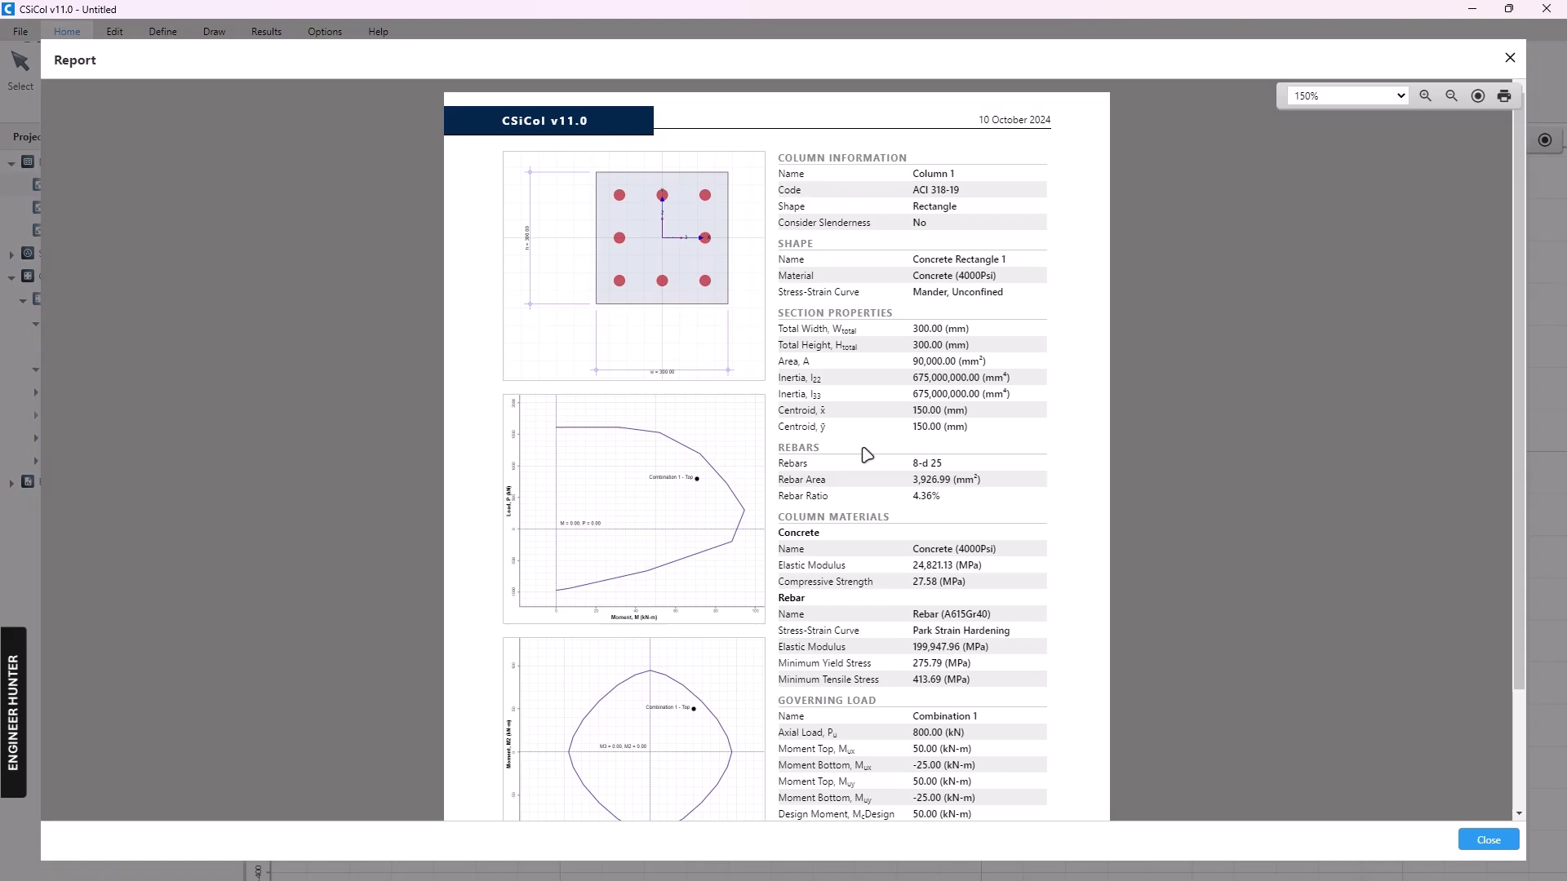
scroll(867, 454, "down", 3)
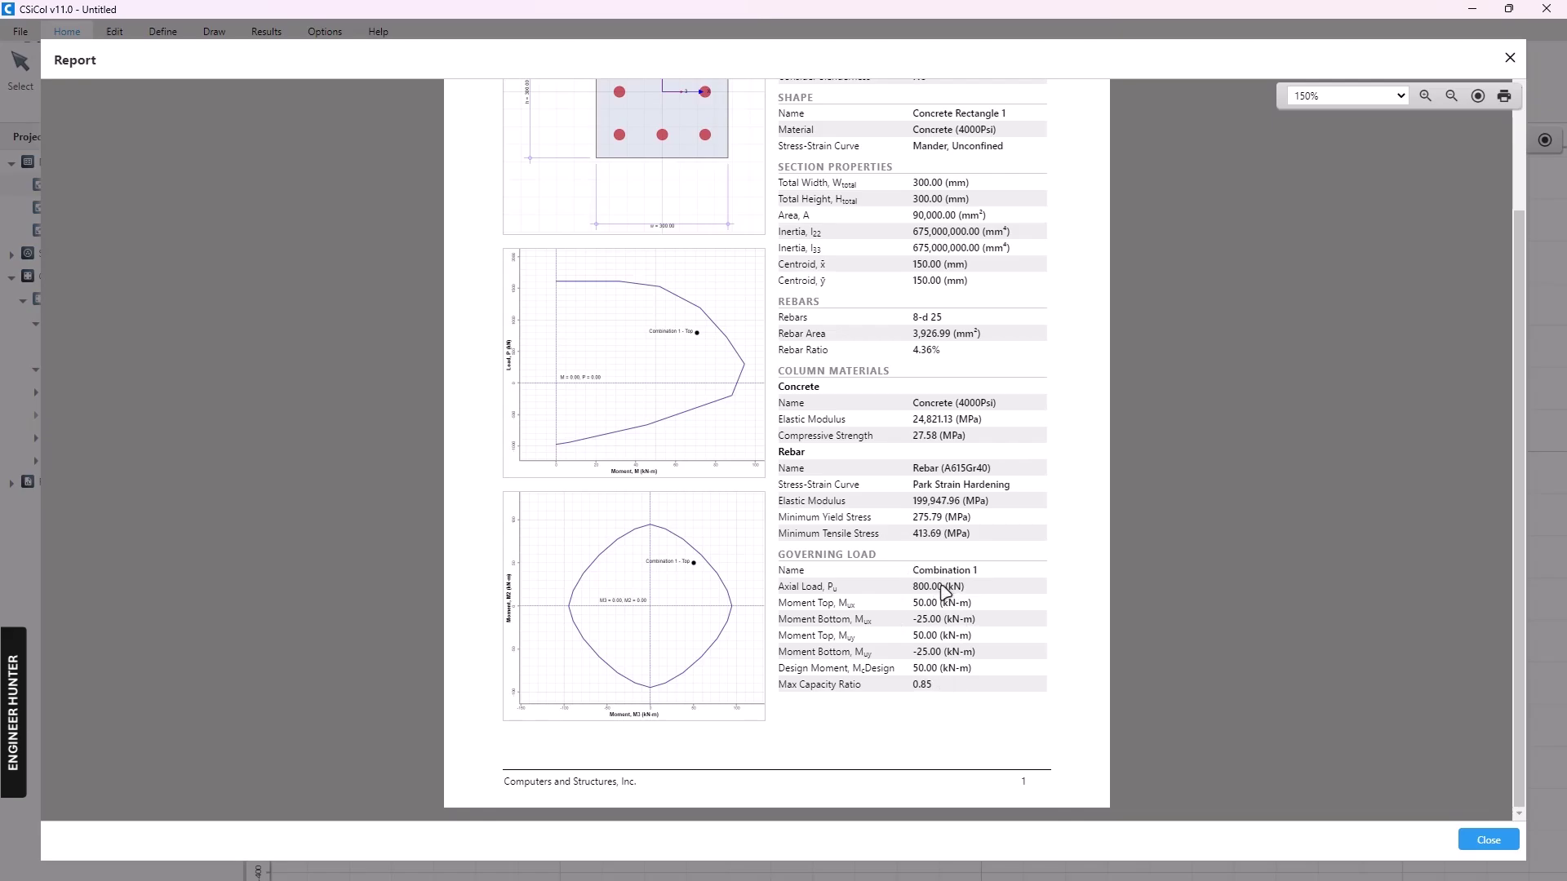
scroll(960, 653, "up", 1)
scroll(960, 653, "up", 3)
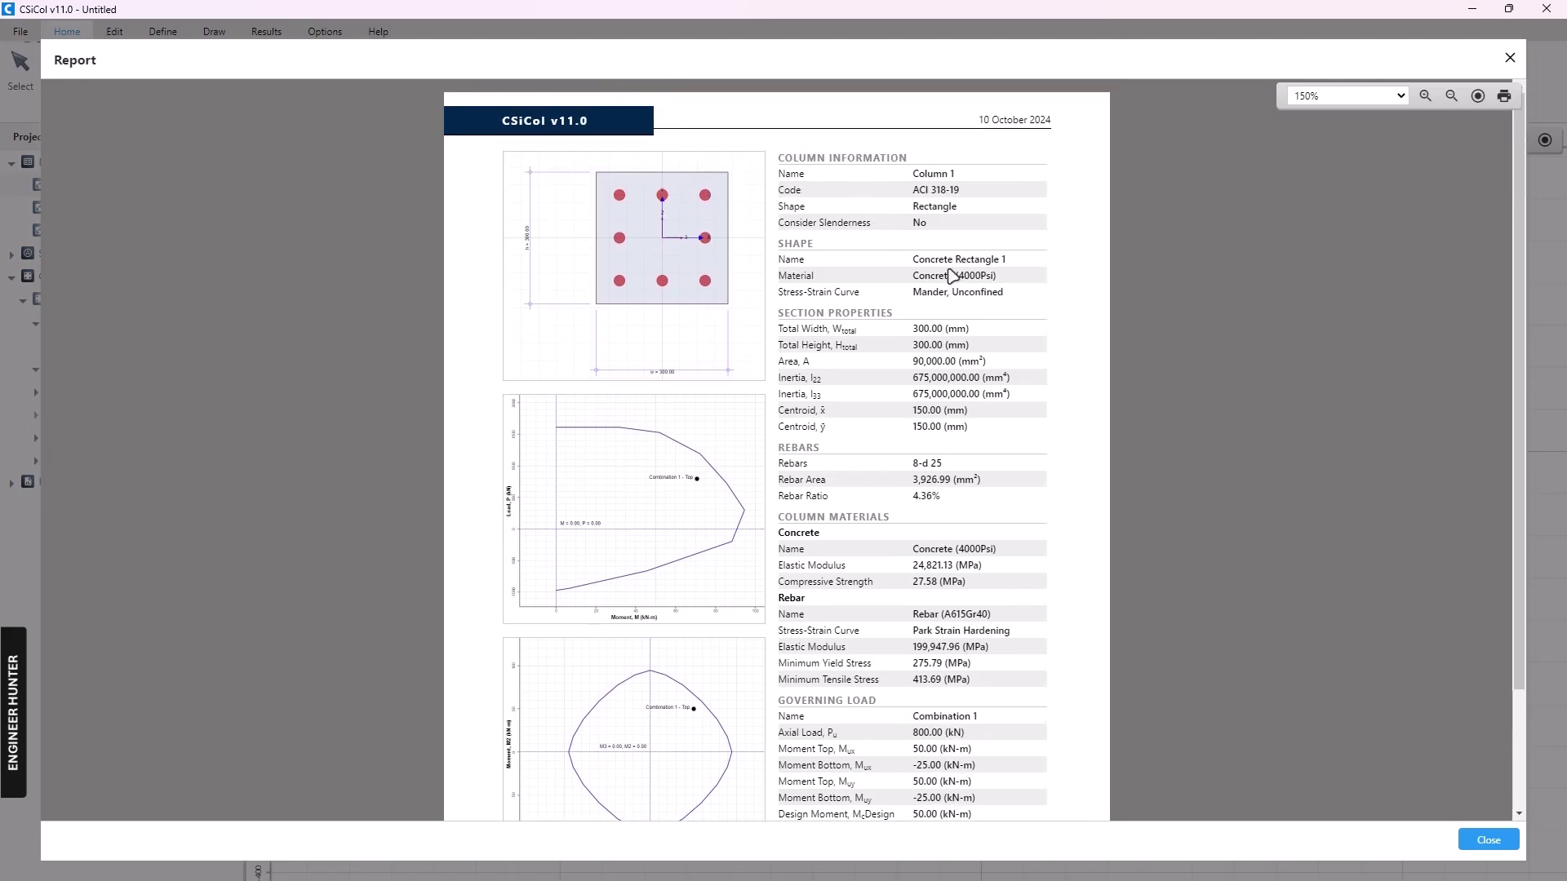
left_click(1485, 840)
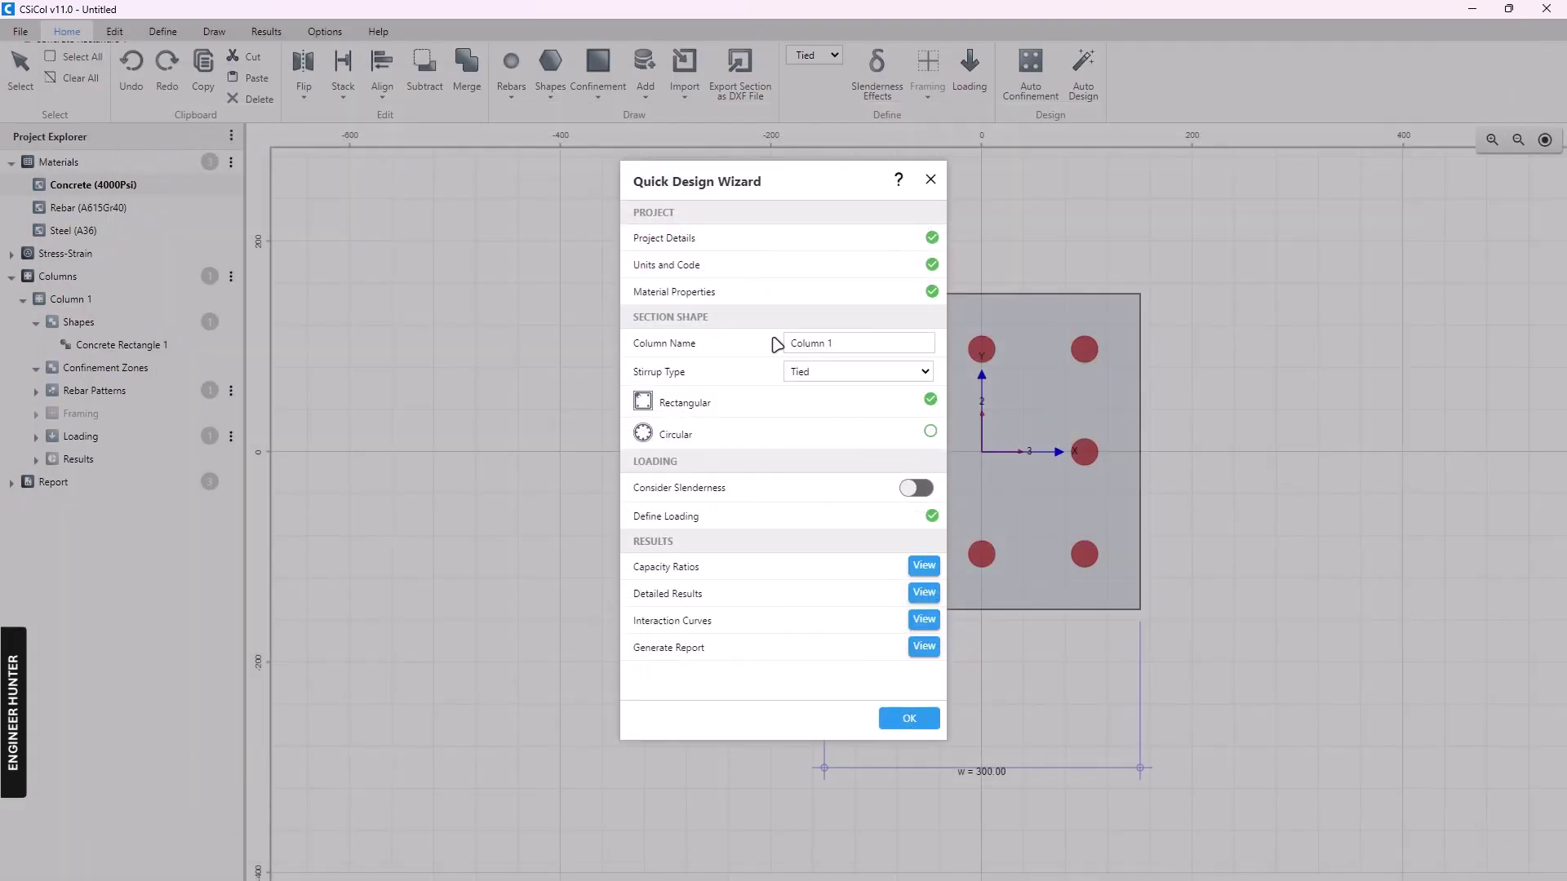
Close the Quick Design Wizard and switch to the Results commands
left_click(911, 720)
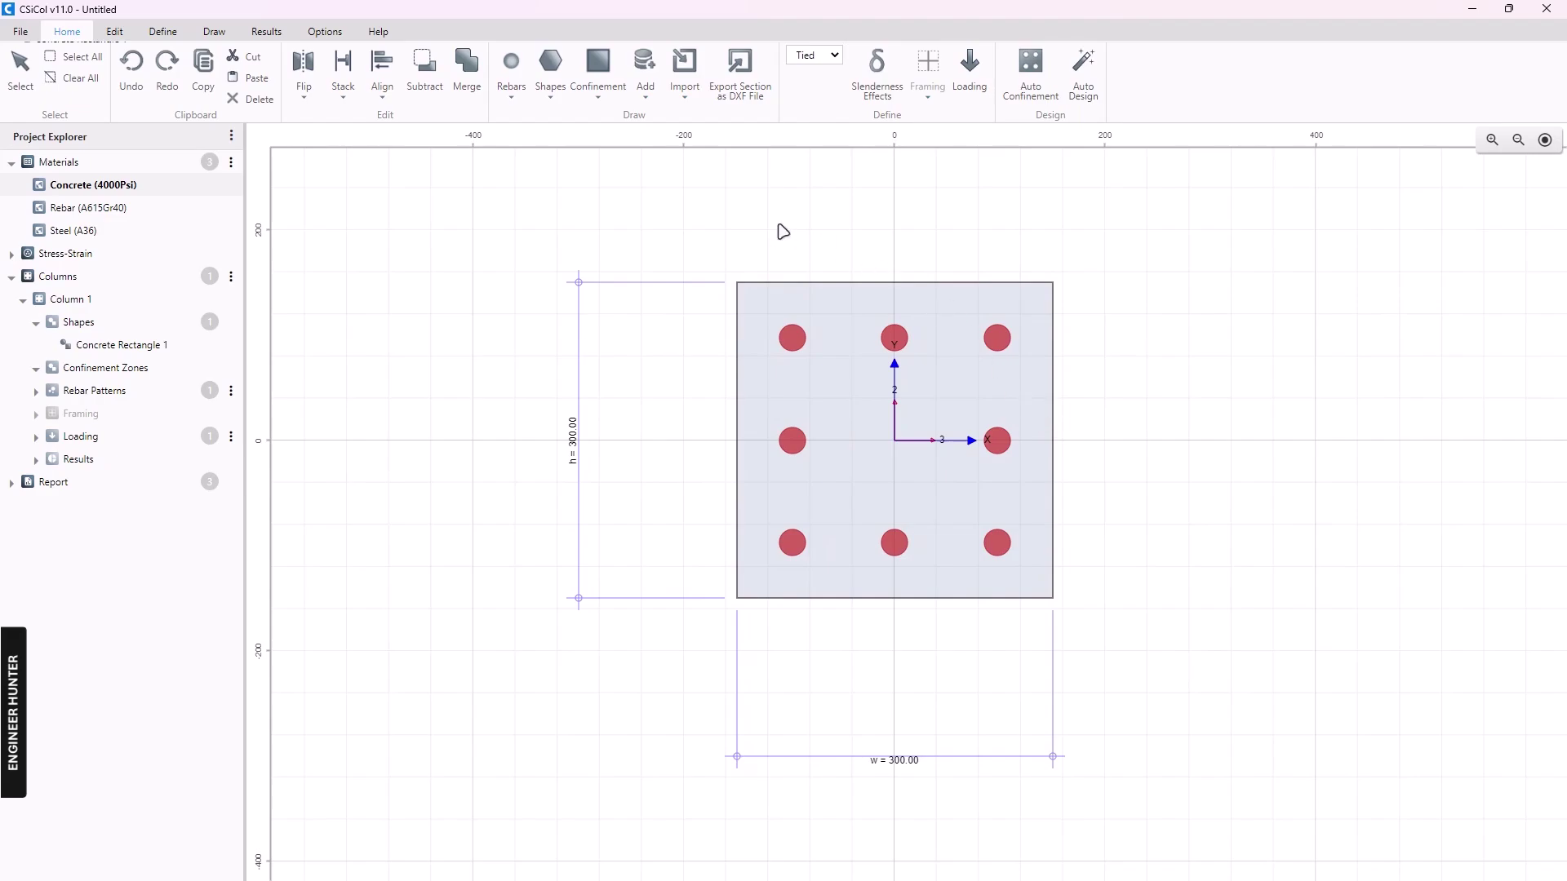
left_click(266, 34)
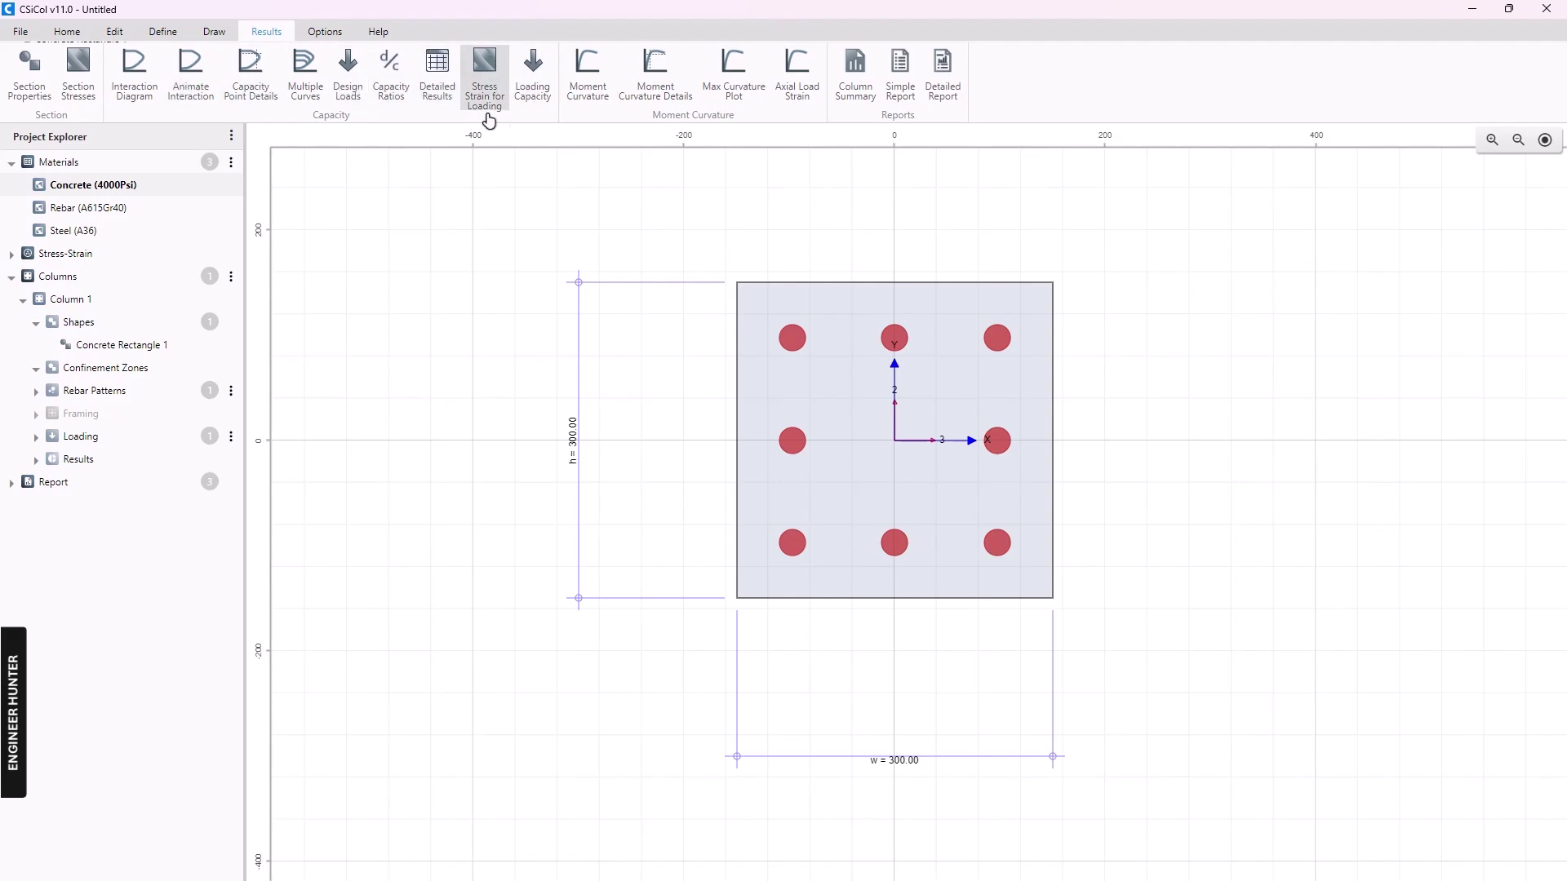
Generate the four-page detailed report and review the column summary: 8-d 25 bars, 4.36%, D/C 0.85
left_click(944, 73)
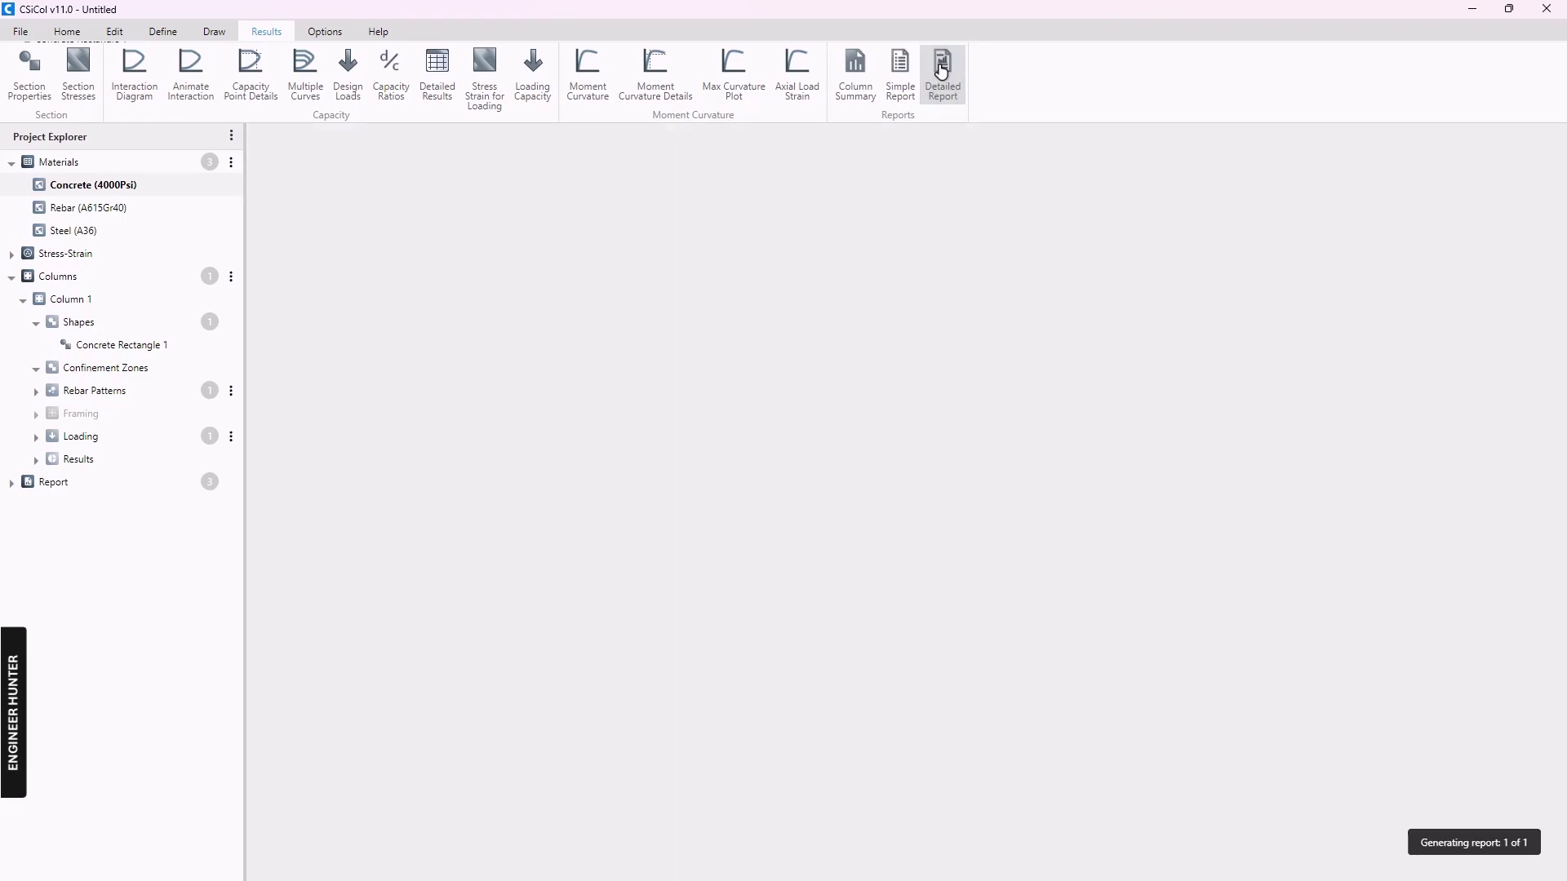
scroll(946, 260, "down", 20)
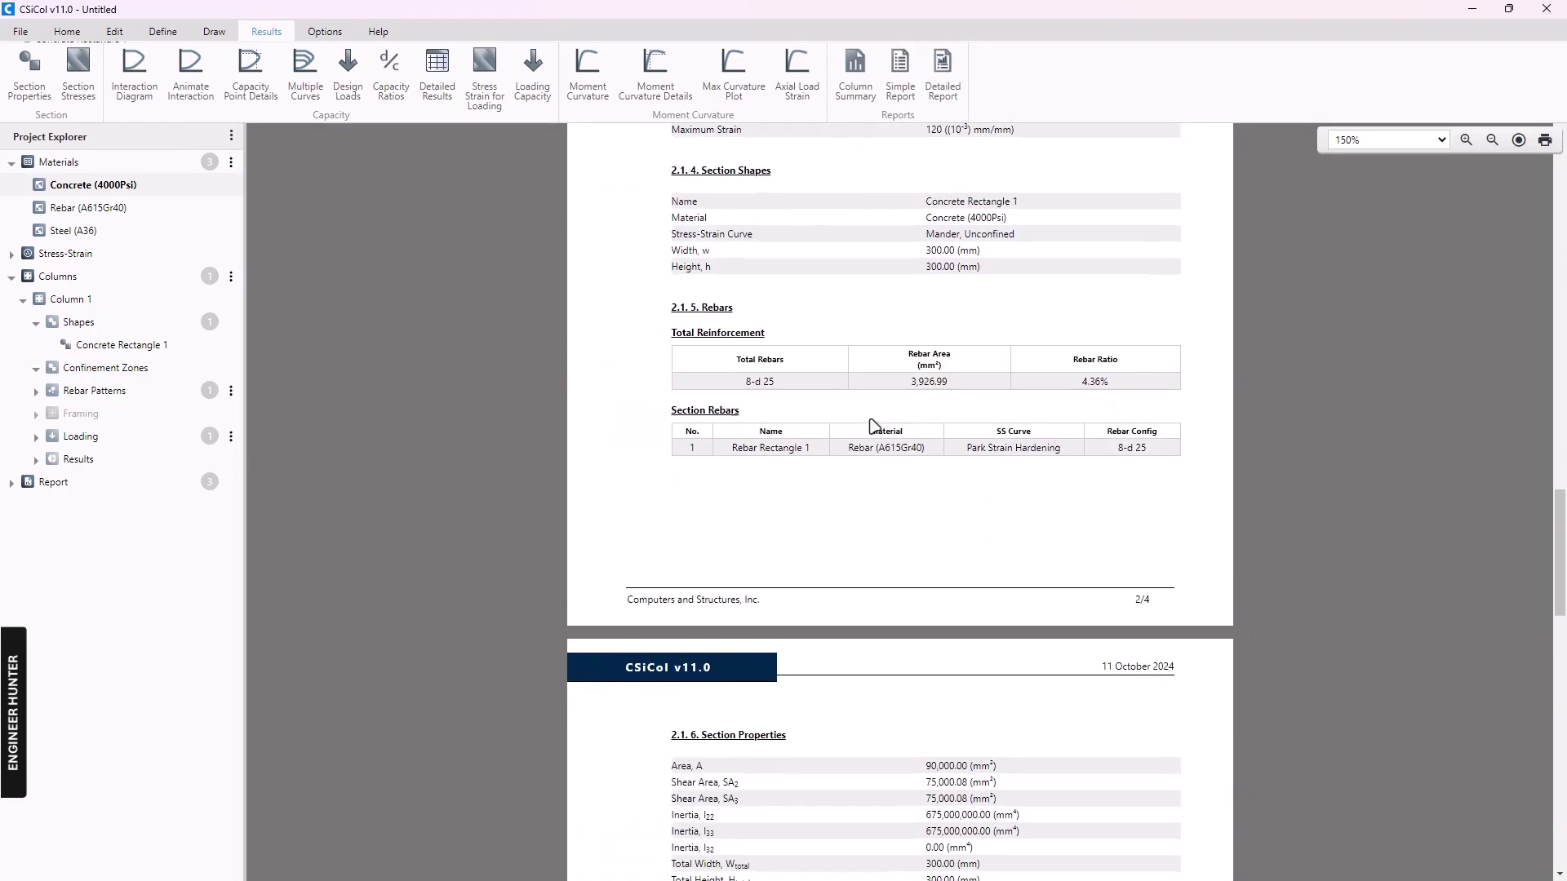
scroll(972, 479, "down", 15)
scroll(920, 400, "up", 13)
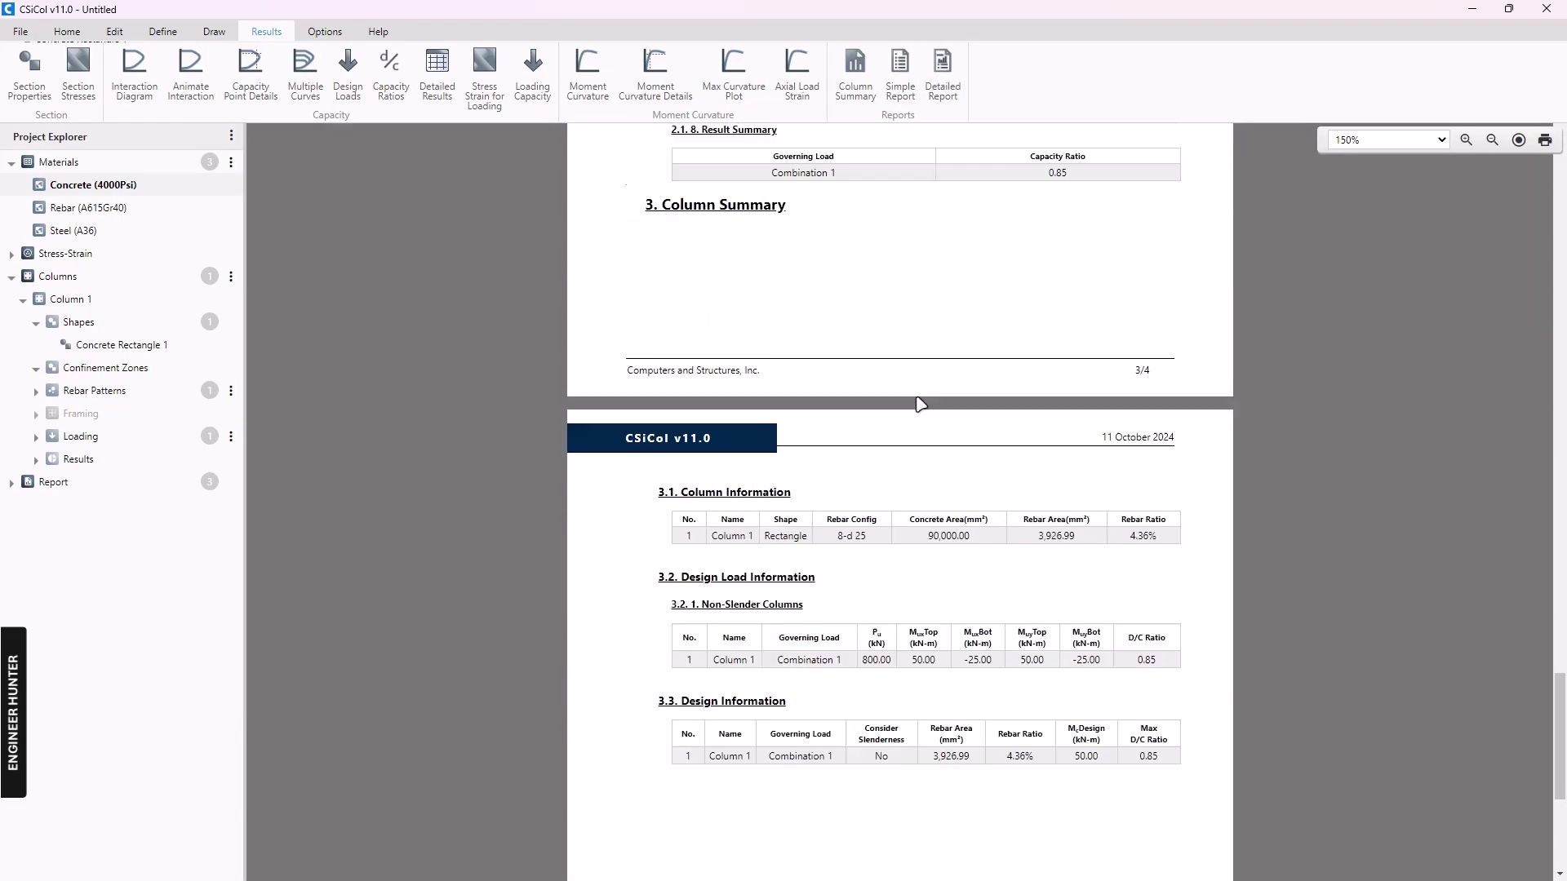
scroll(921, 395, "up", 5)
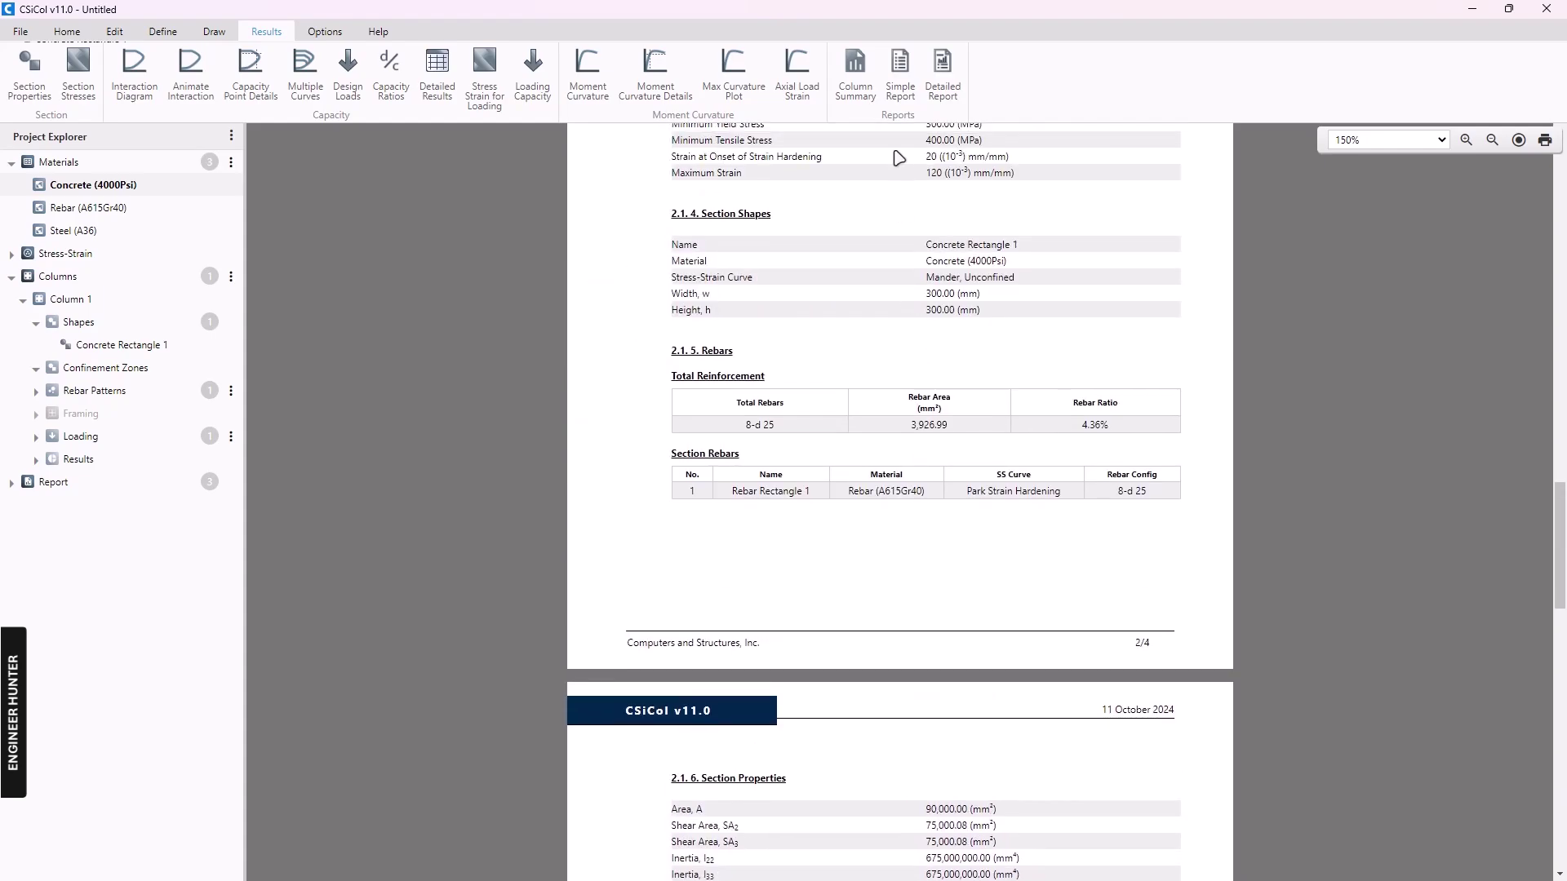
left_click(860, 76)
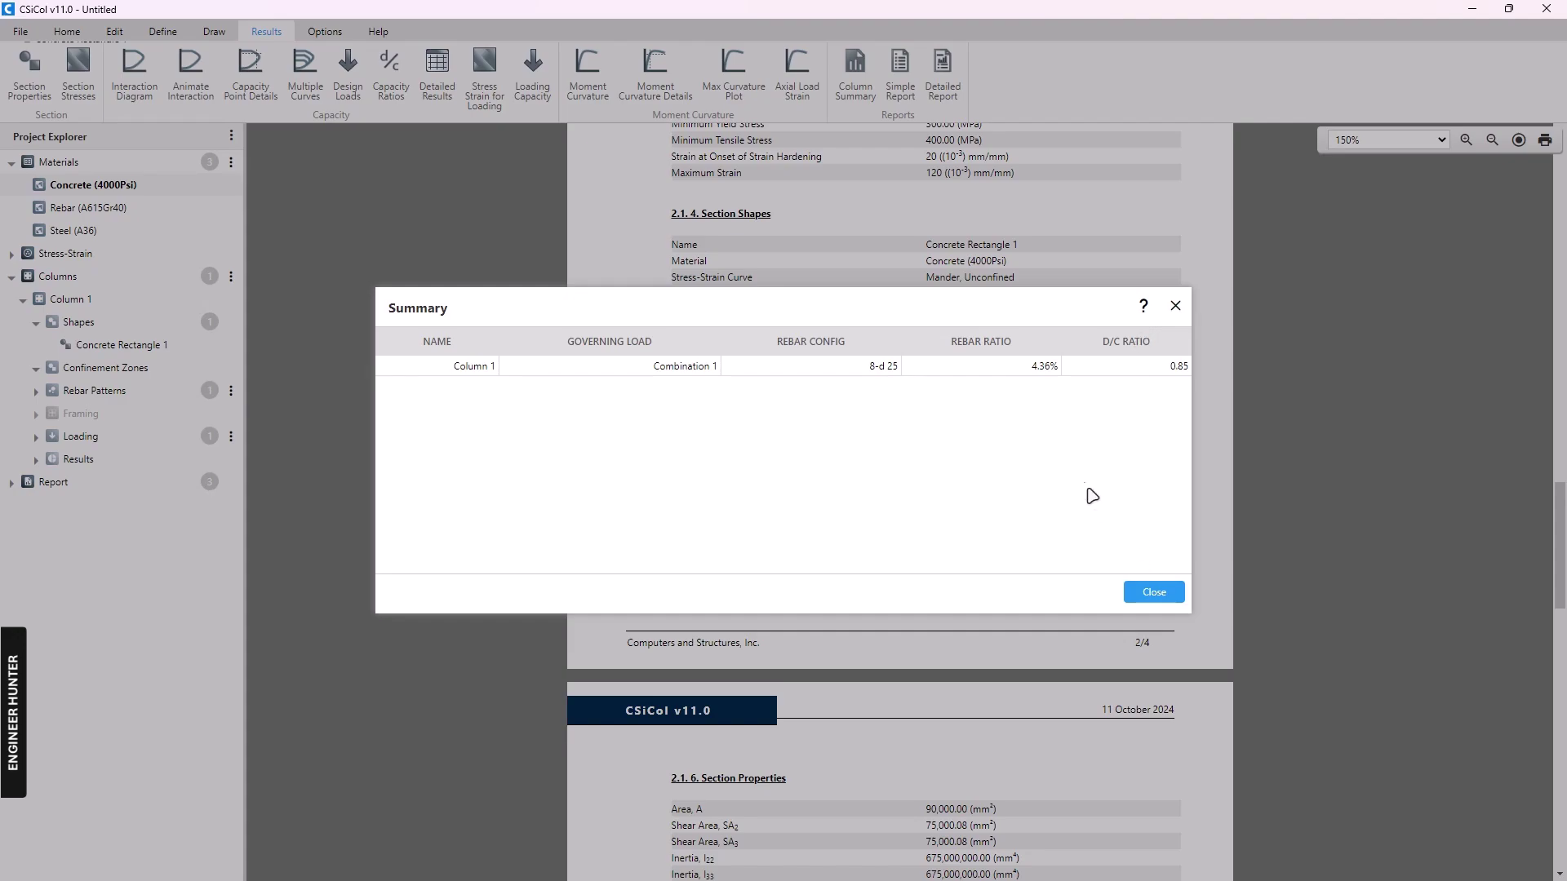
left_click(1147, 596)
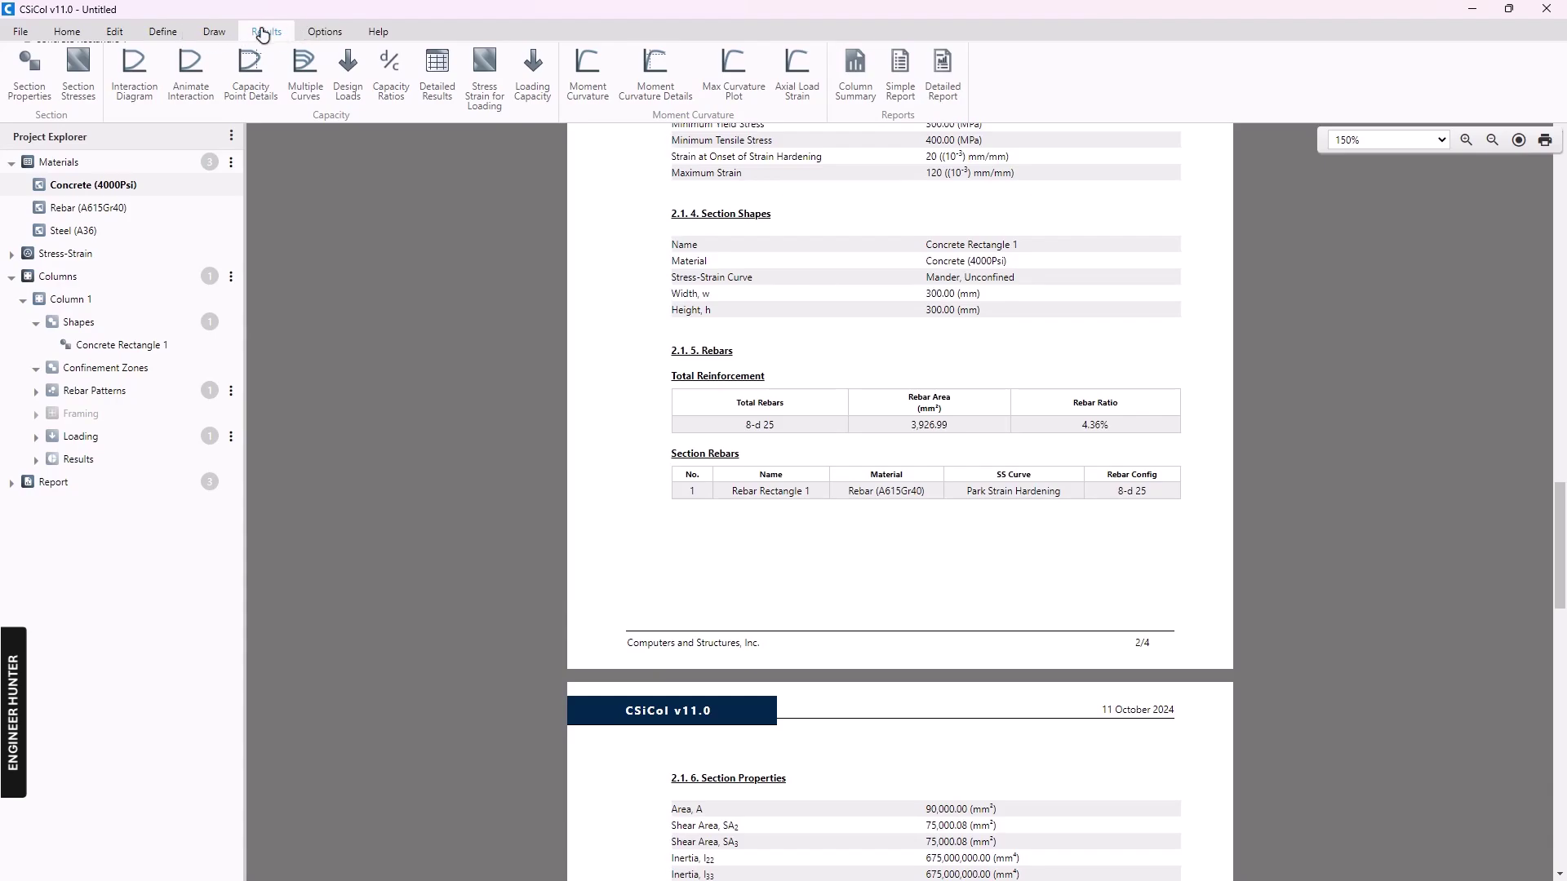
left_click(165, 34)
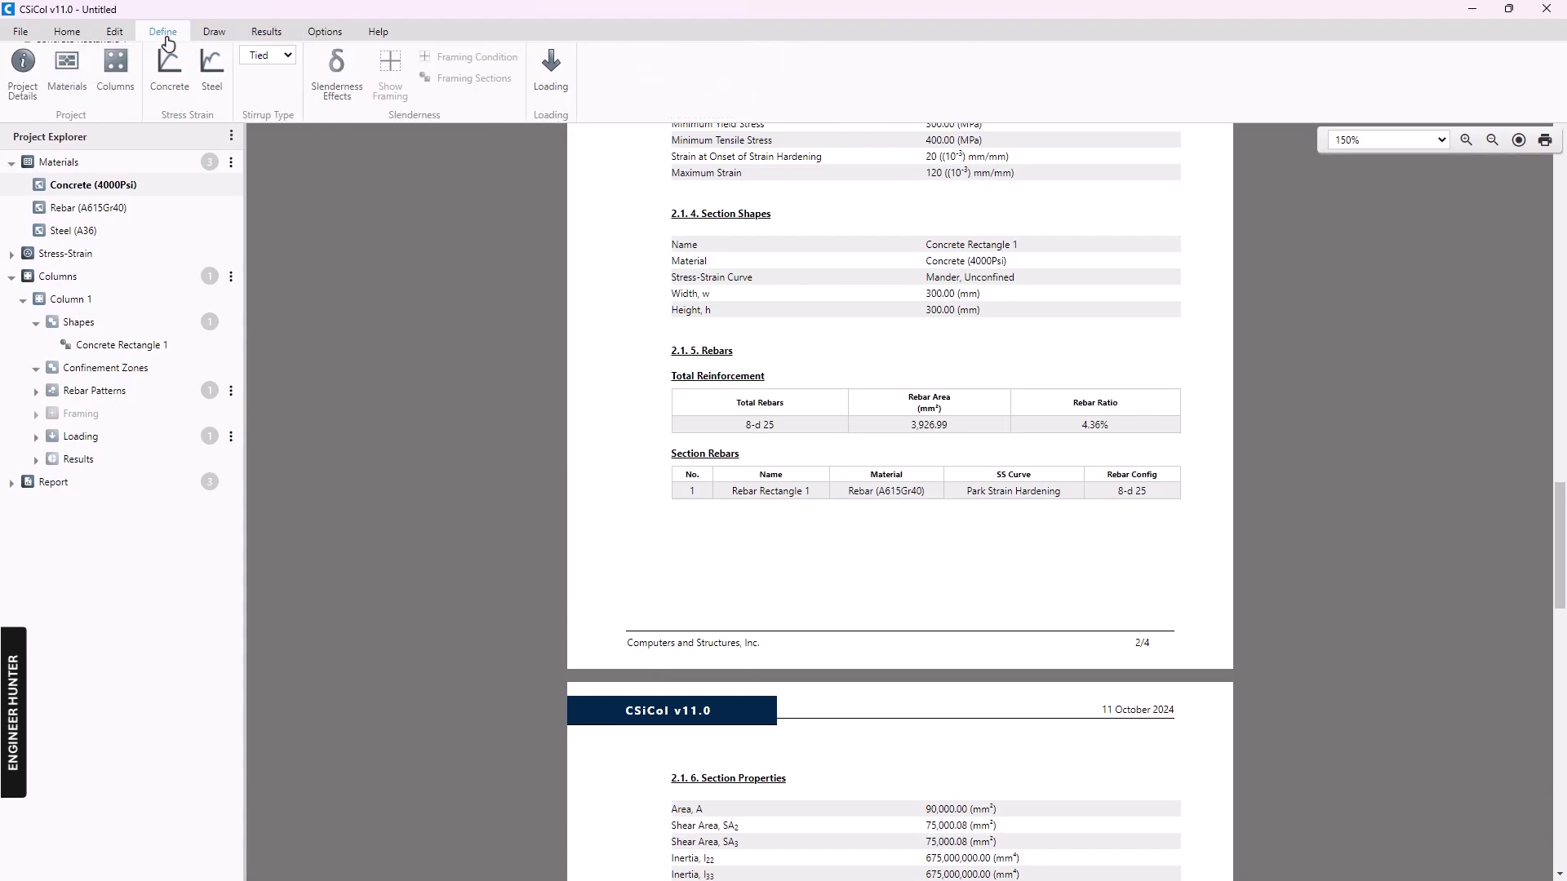
left_click(67, 71)
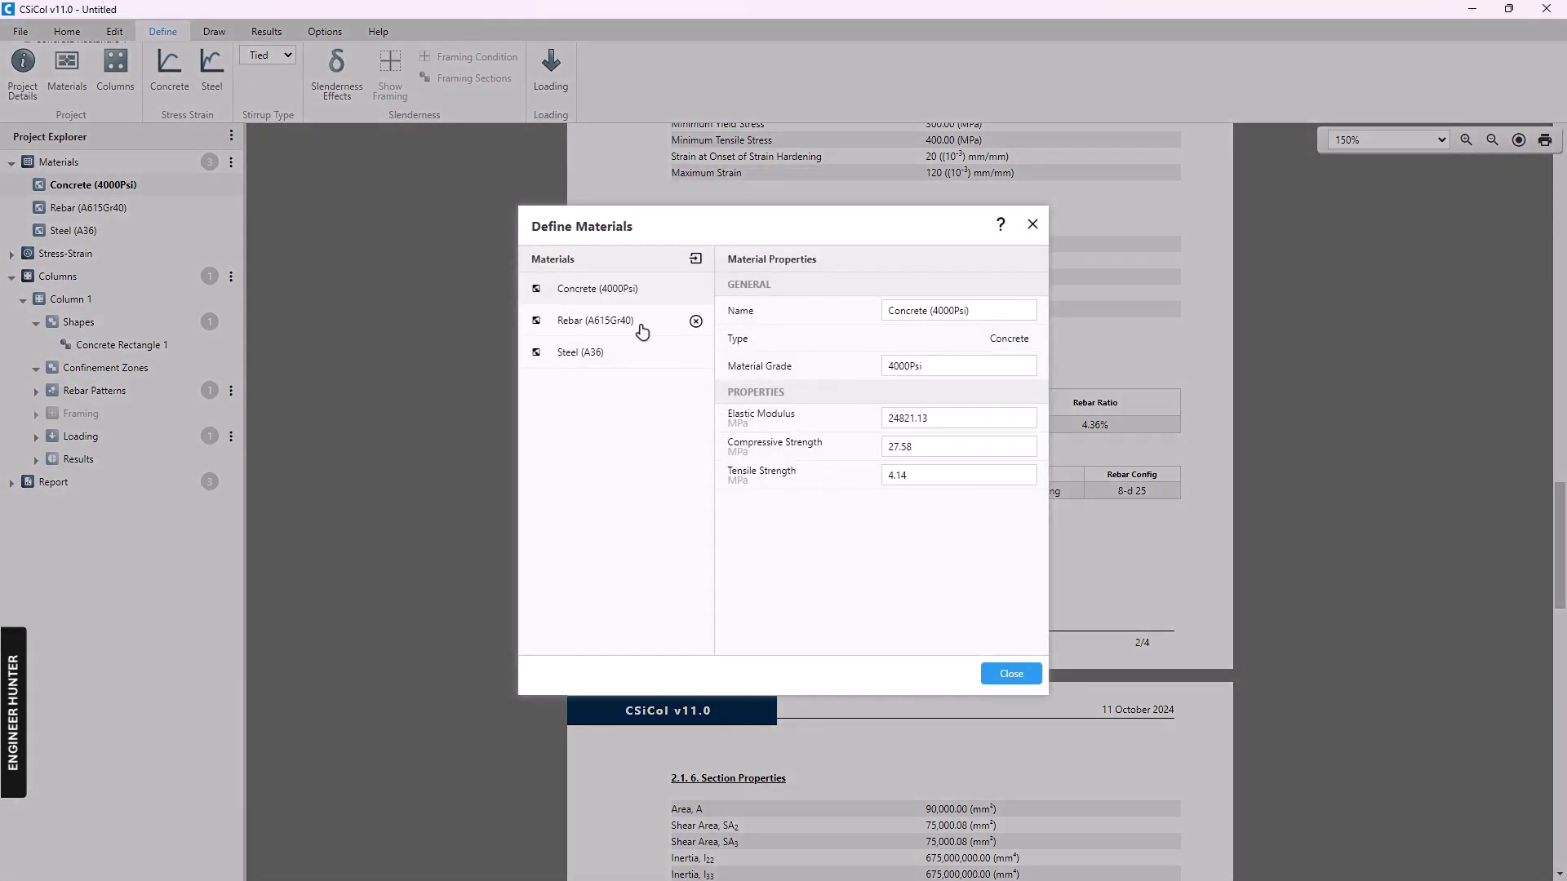
left_click(592, 322)
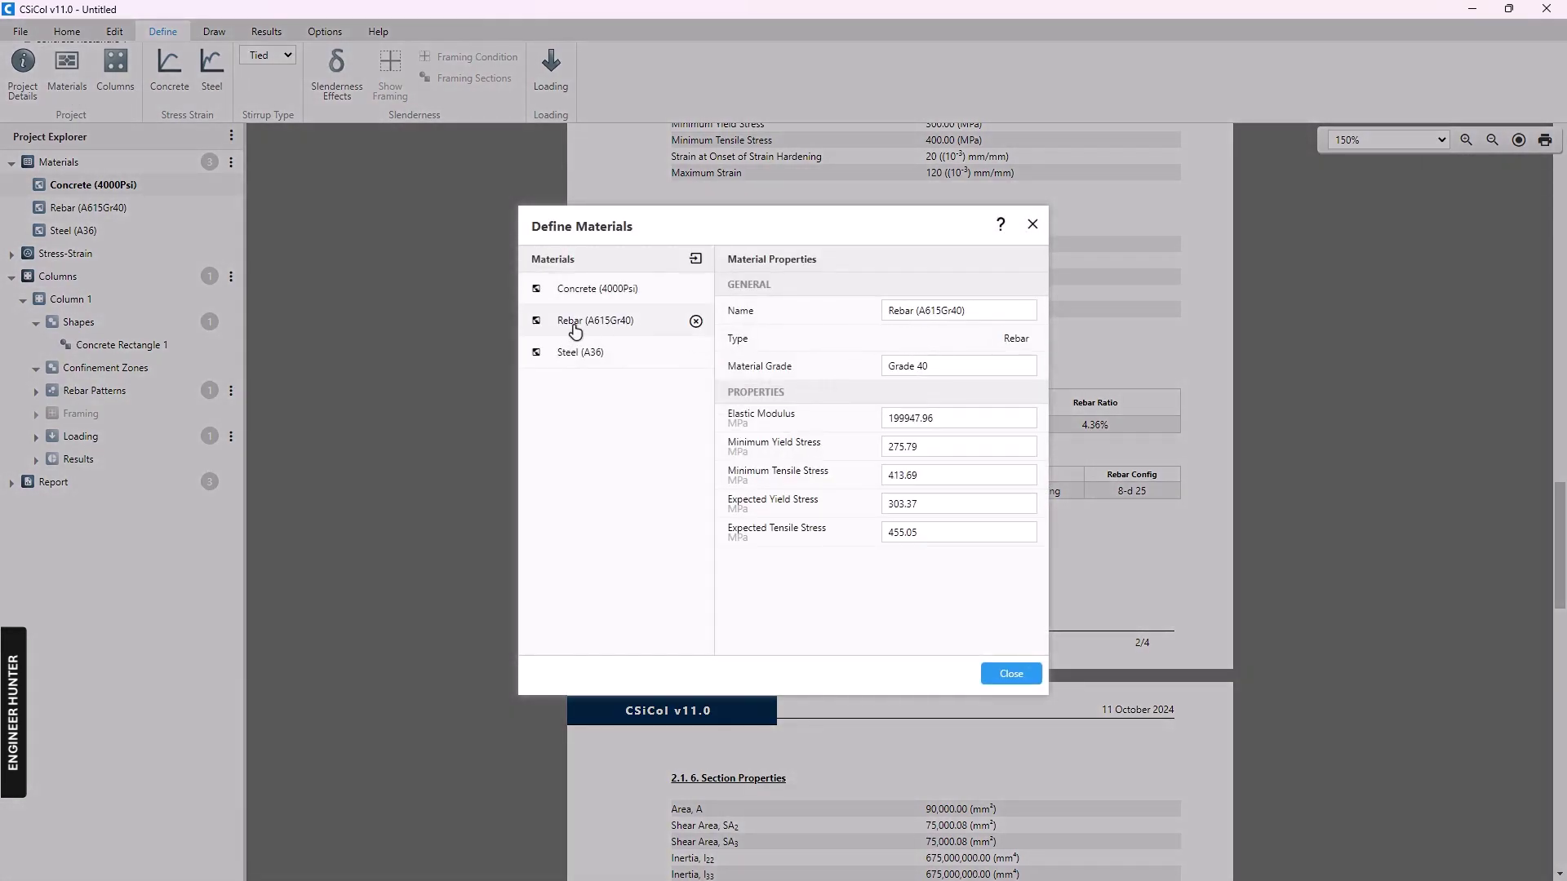
left_click(1033, 224)
left_click(116, 78)
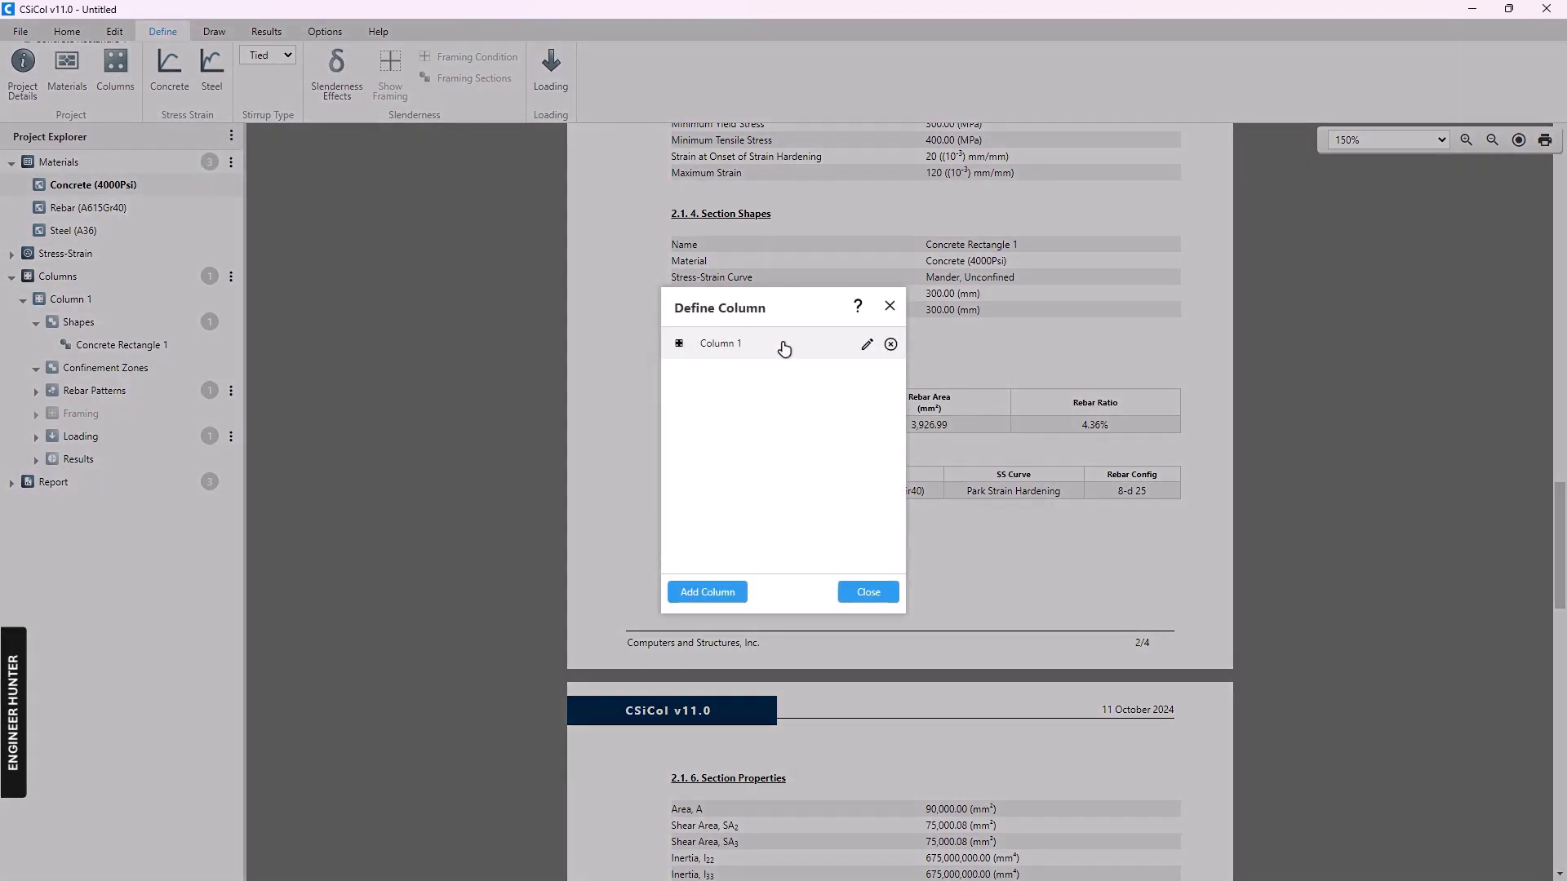
left_click(888, 308)
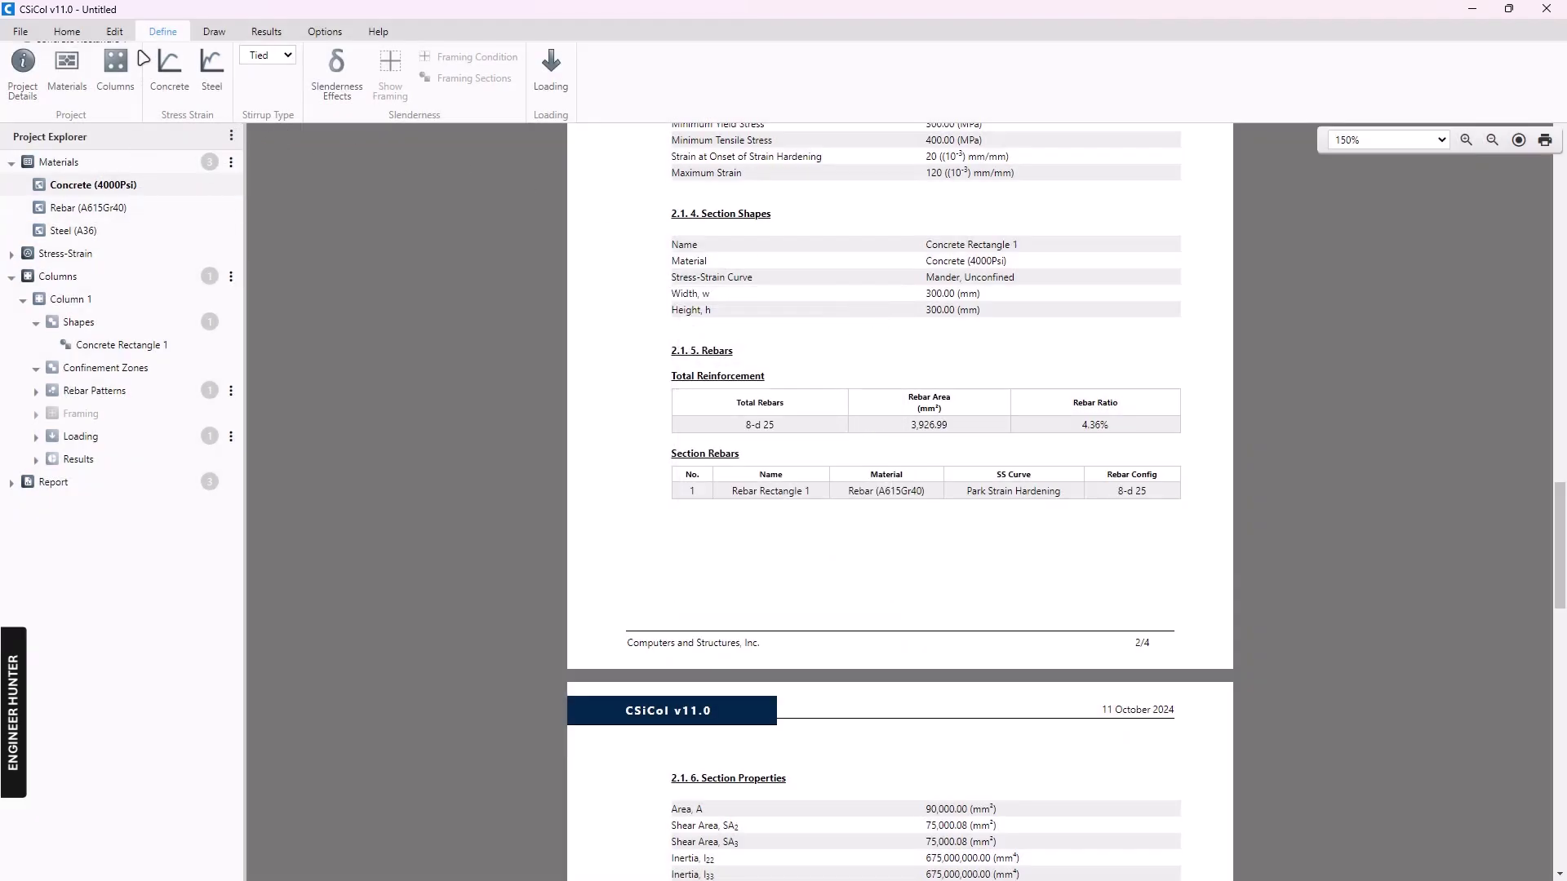
left_click(114, 31)
left_click(74, 31)
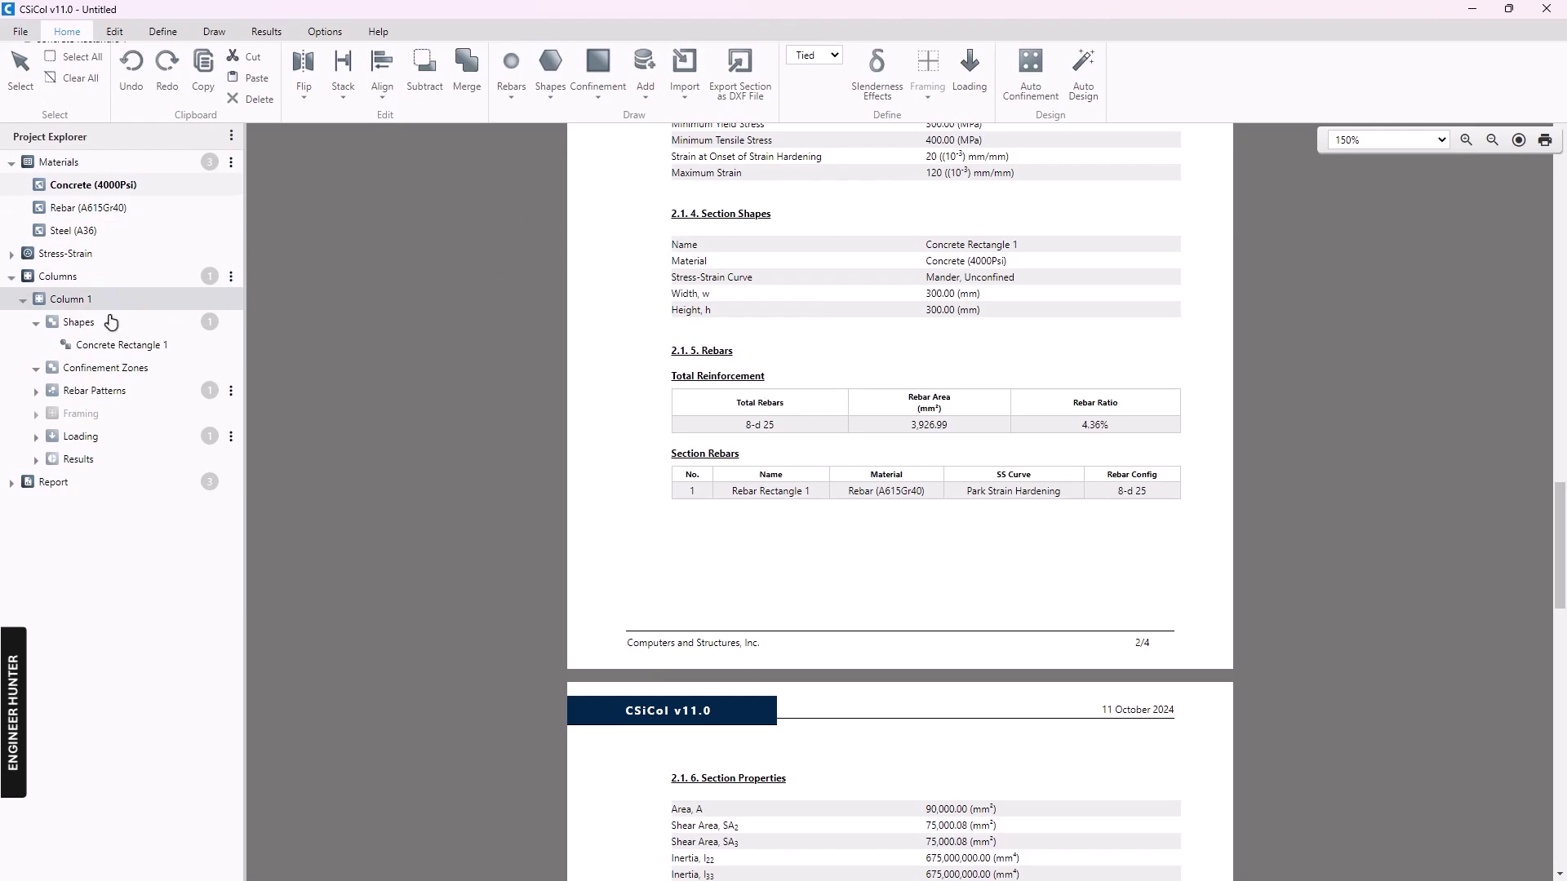
Show Concrete Rectangle 1 on the section canvas and pan the view left
left_click(105, 346)
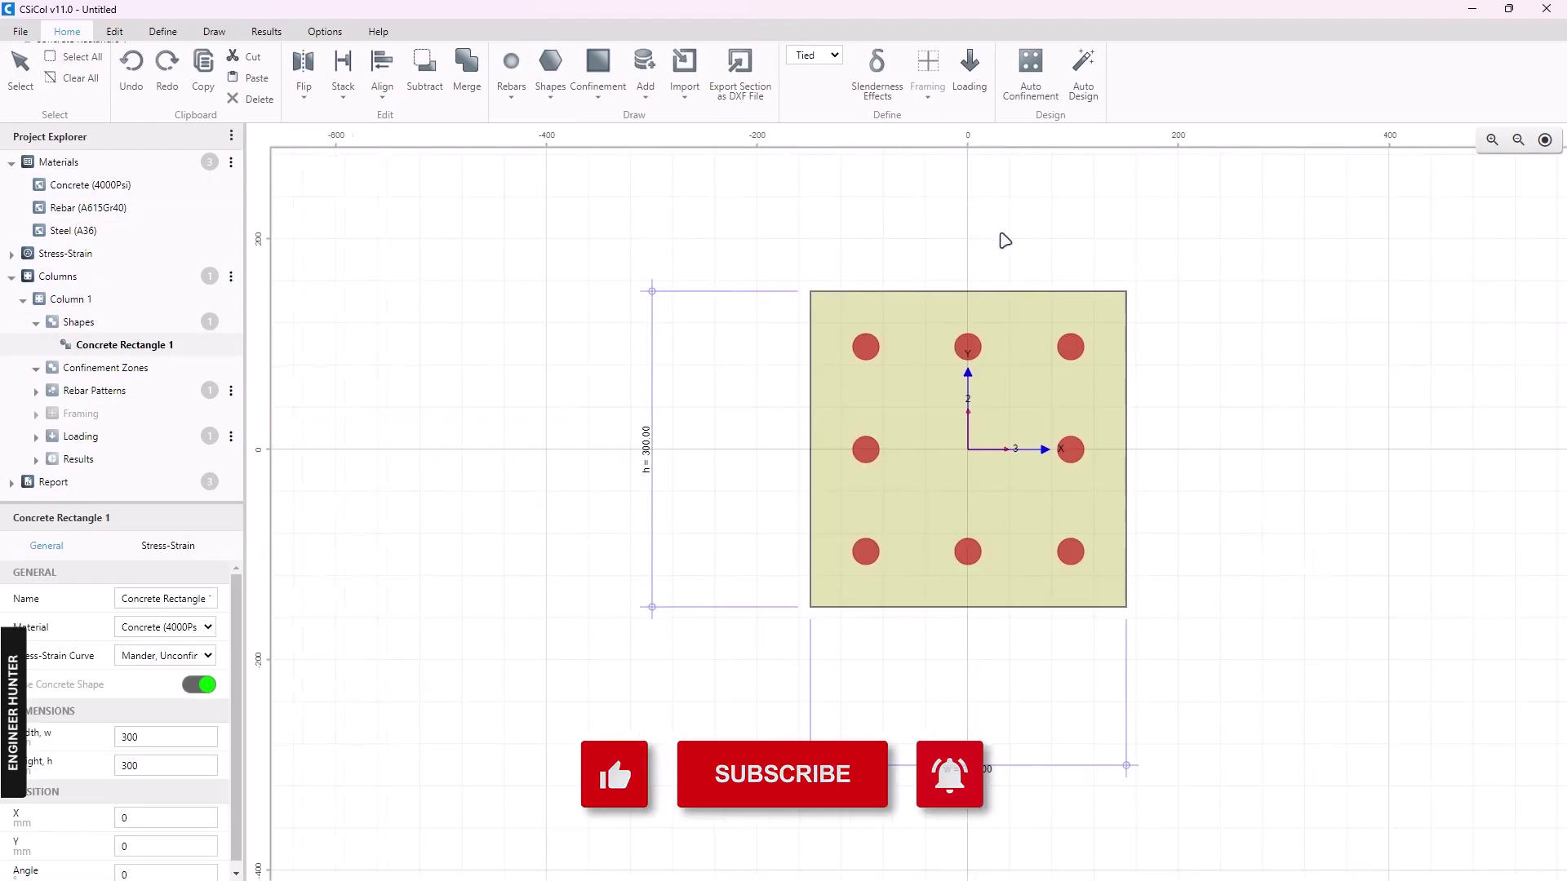
left_click_drag(1049, 246, 911, 251)
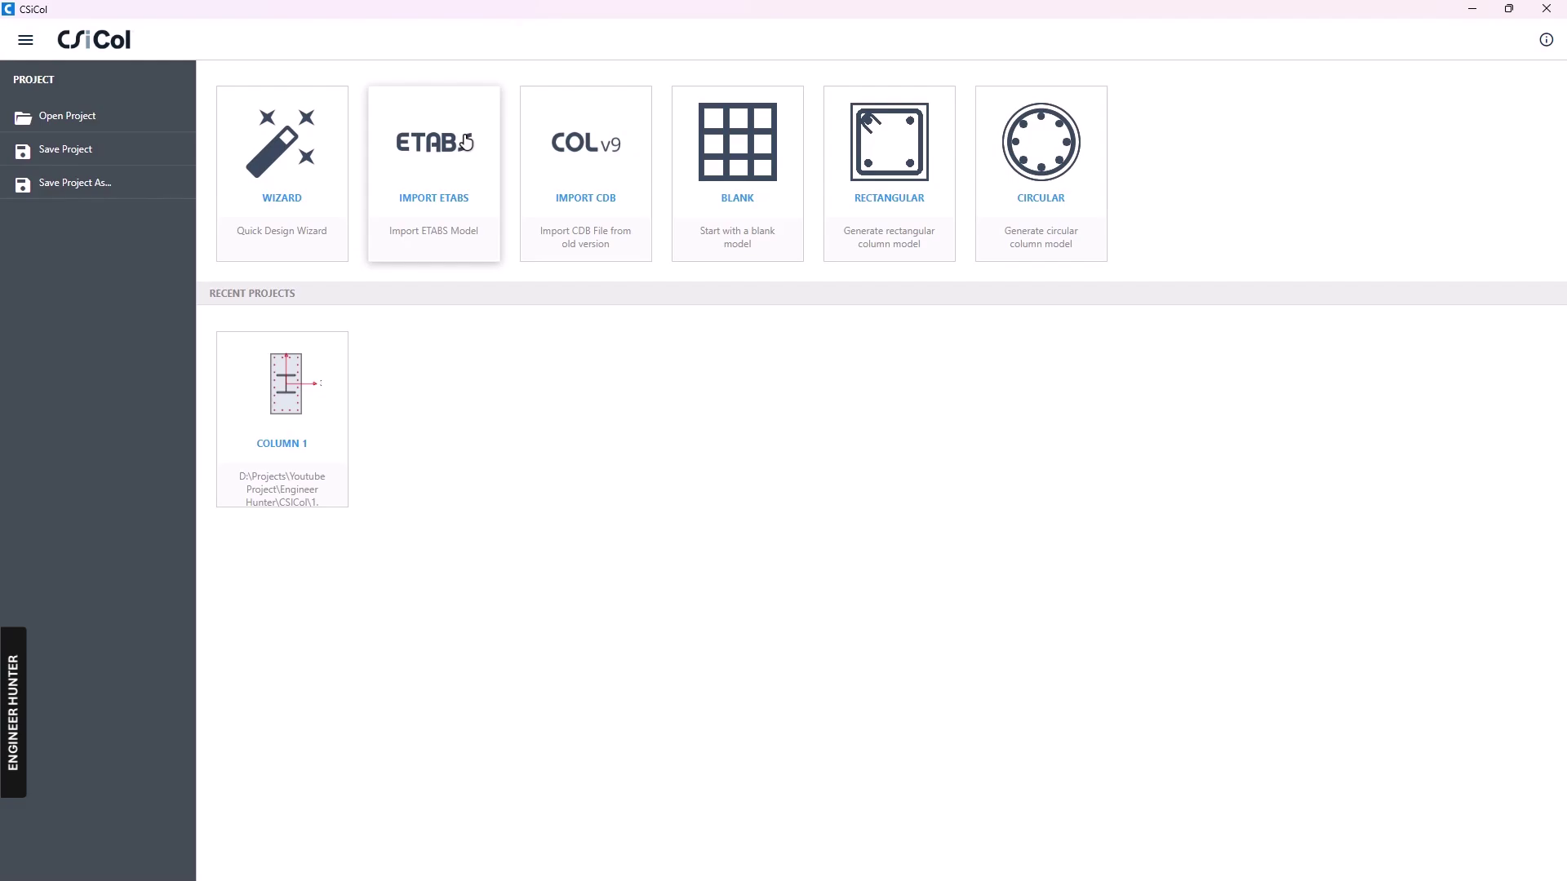
Start an ETABS import and pick Structure.EDB from the Desktop\Structure folder
left_click(441, 177)
left_click(133, 158)
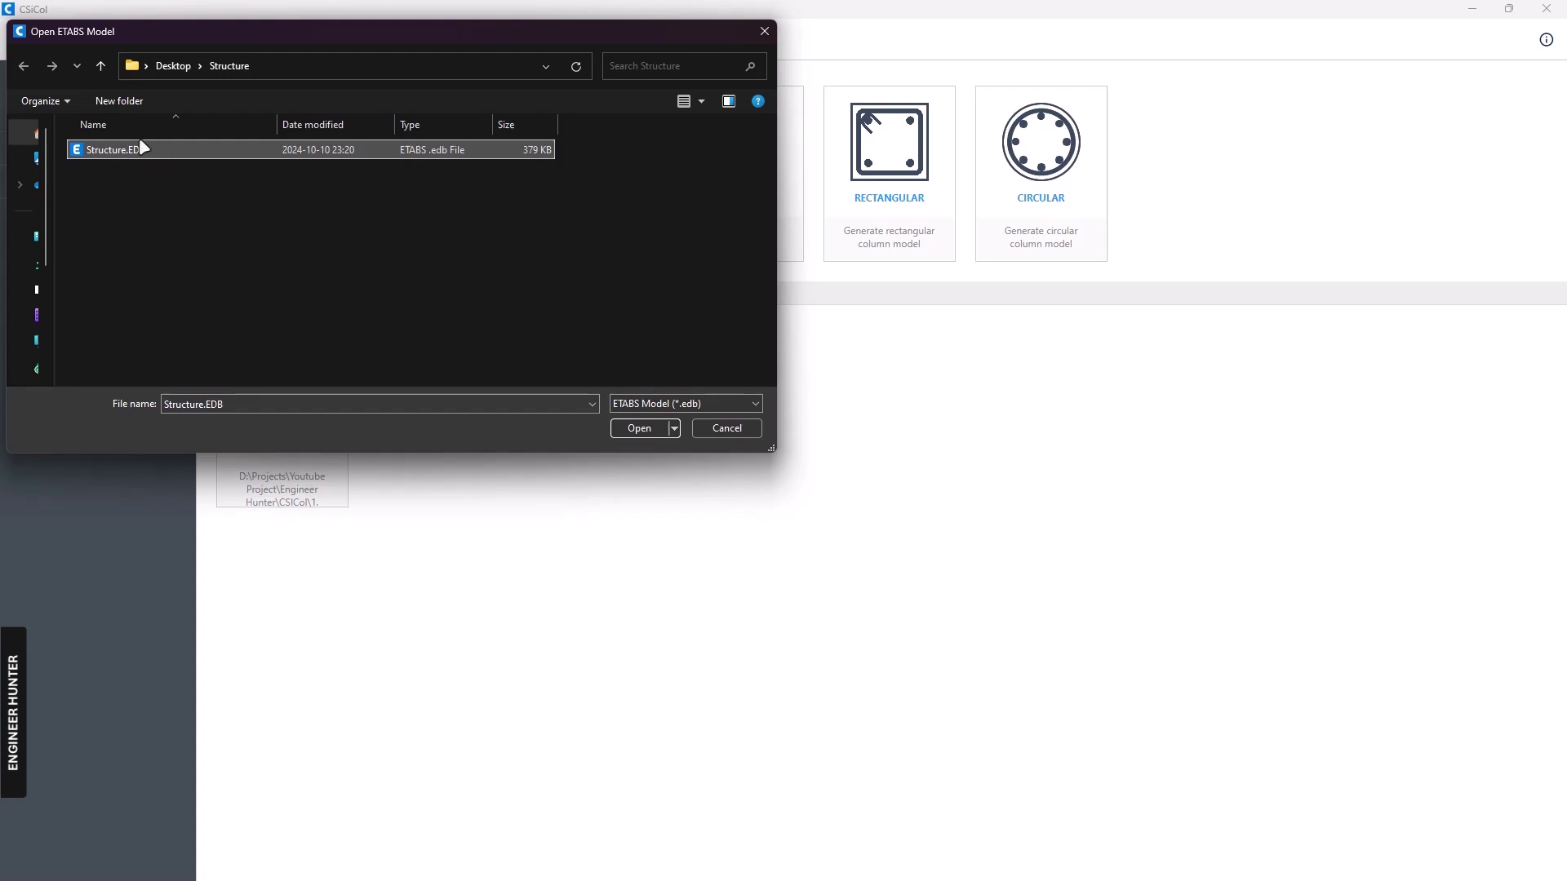
Open Structure.EDB, importing all four stories and both combinations DConS1 and DConS2
left_click(640, 425)
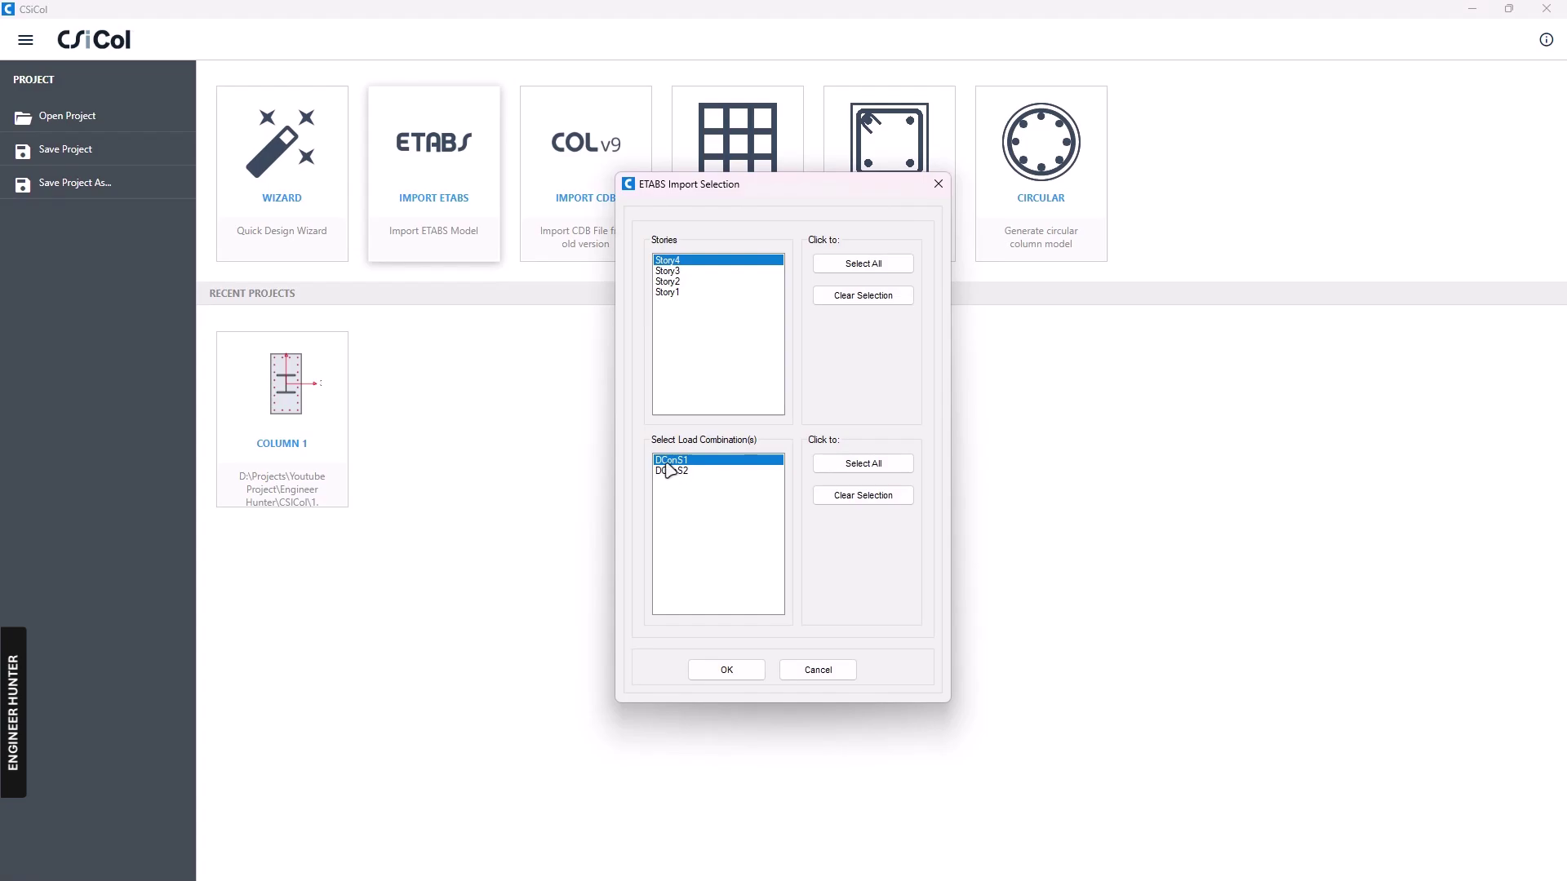
left_click(863, 262)
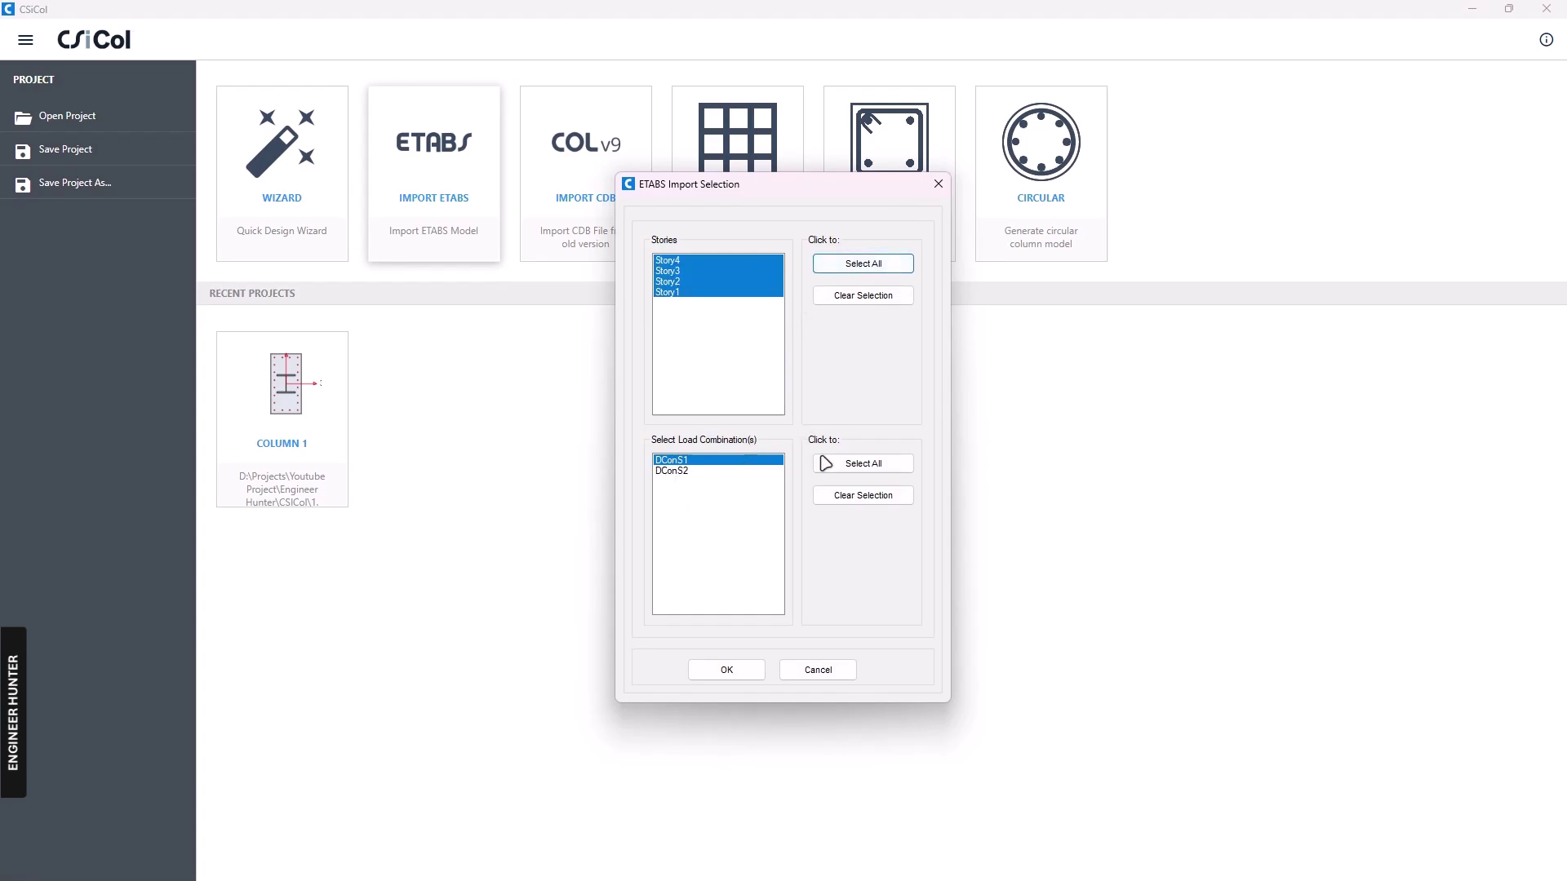
left_click(872, 463)
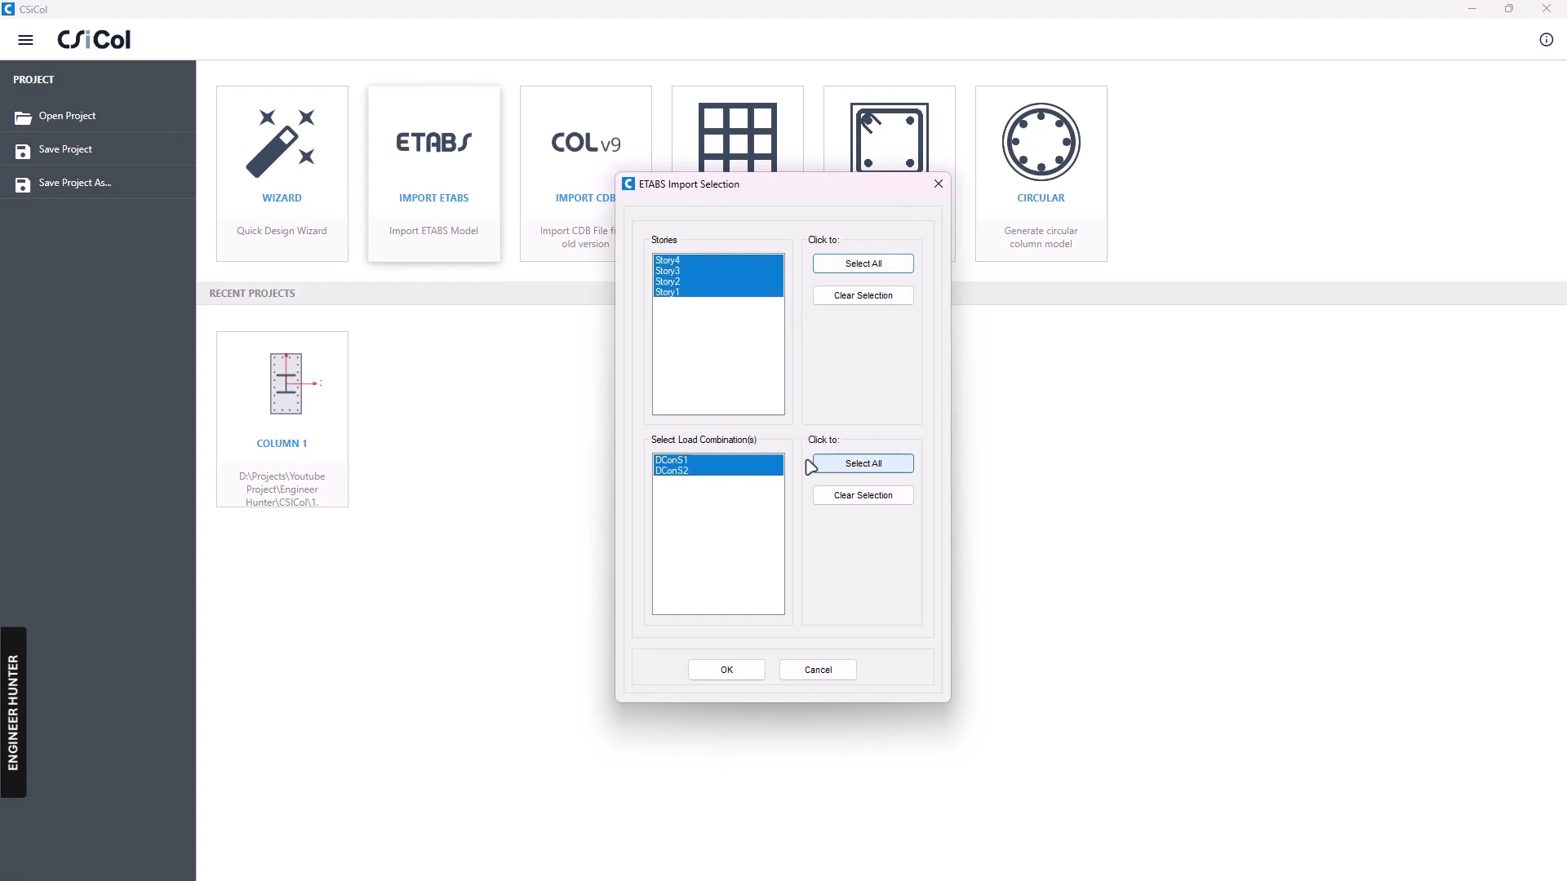
left_click(727, 672)
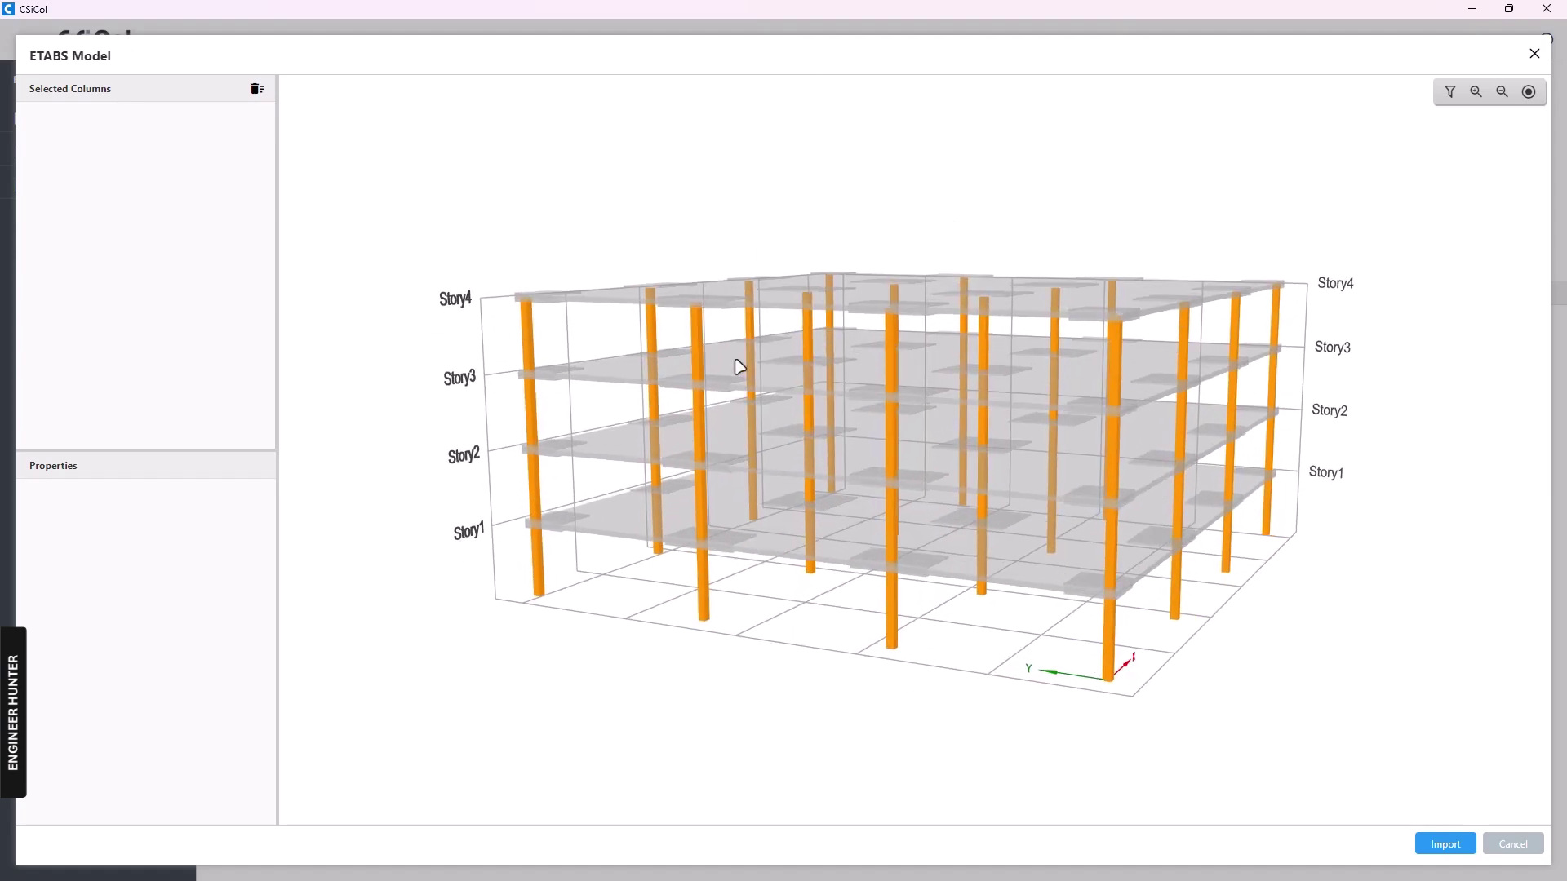
Select column C7 on Story3 and C4 on Story4 in the ETABS 3D view and import both
left_click(700, 347)
left_click(529, 339)
left_click(532, 408)
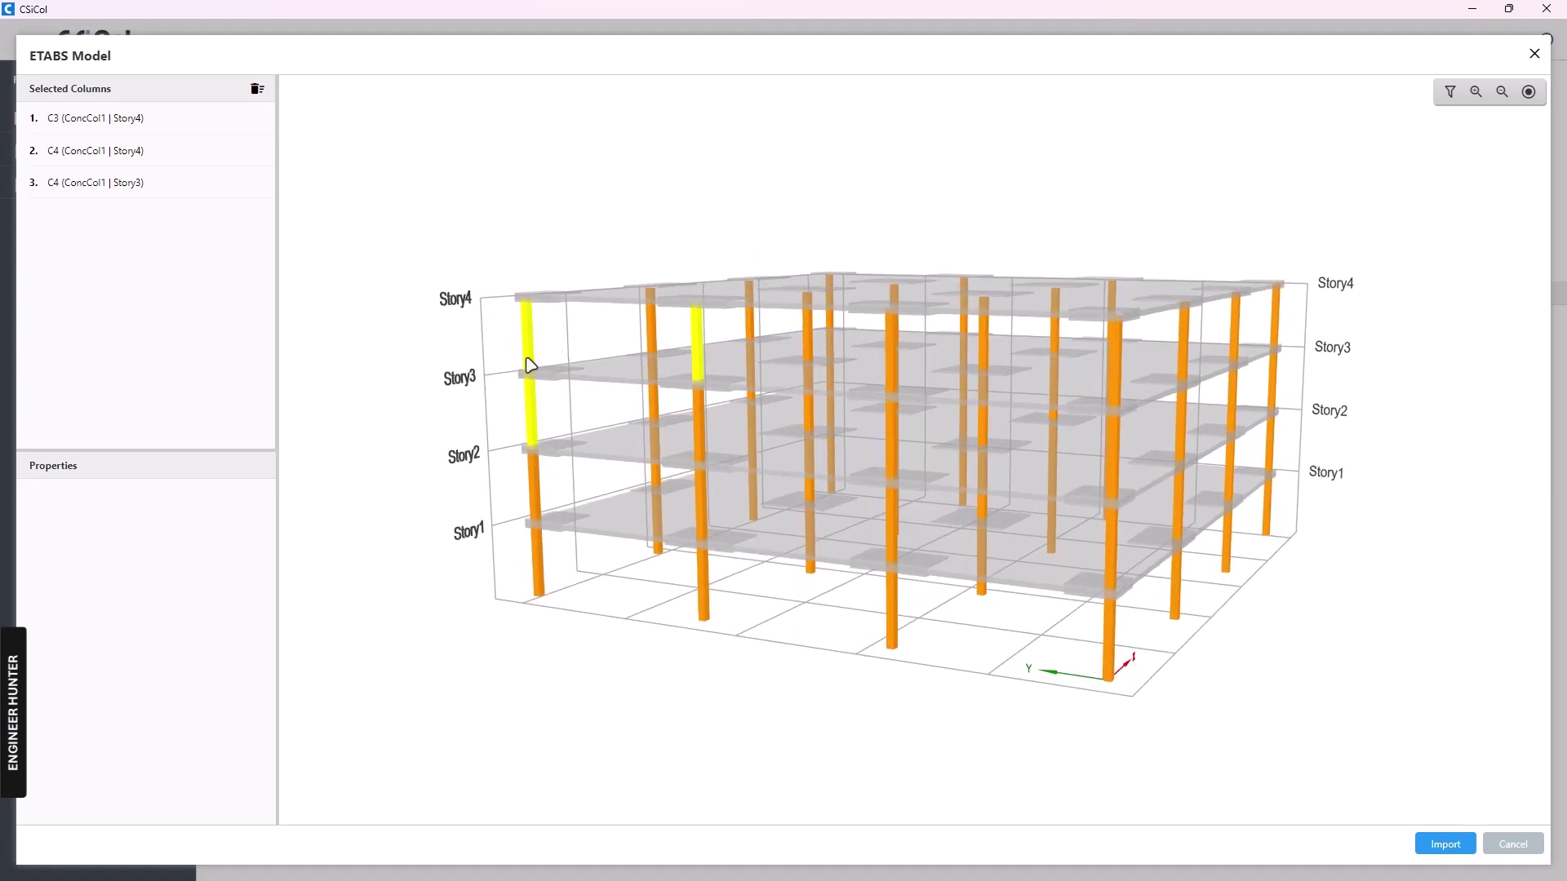
left_click(530, 359)
left_click(531, 406)
left_click(705, 343)
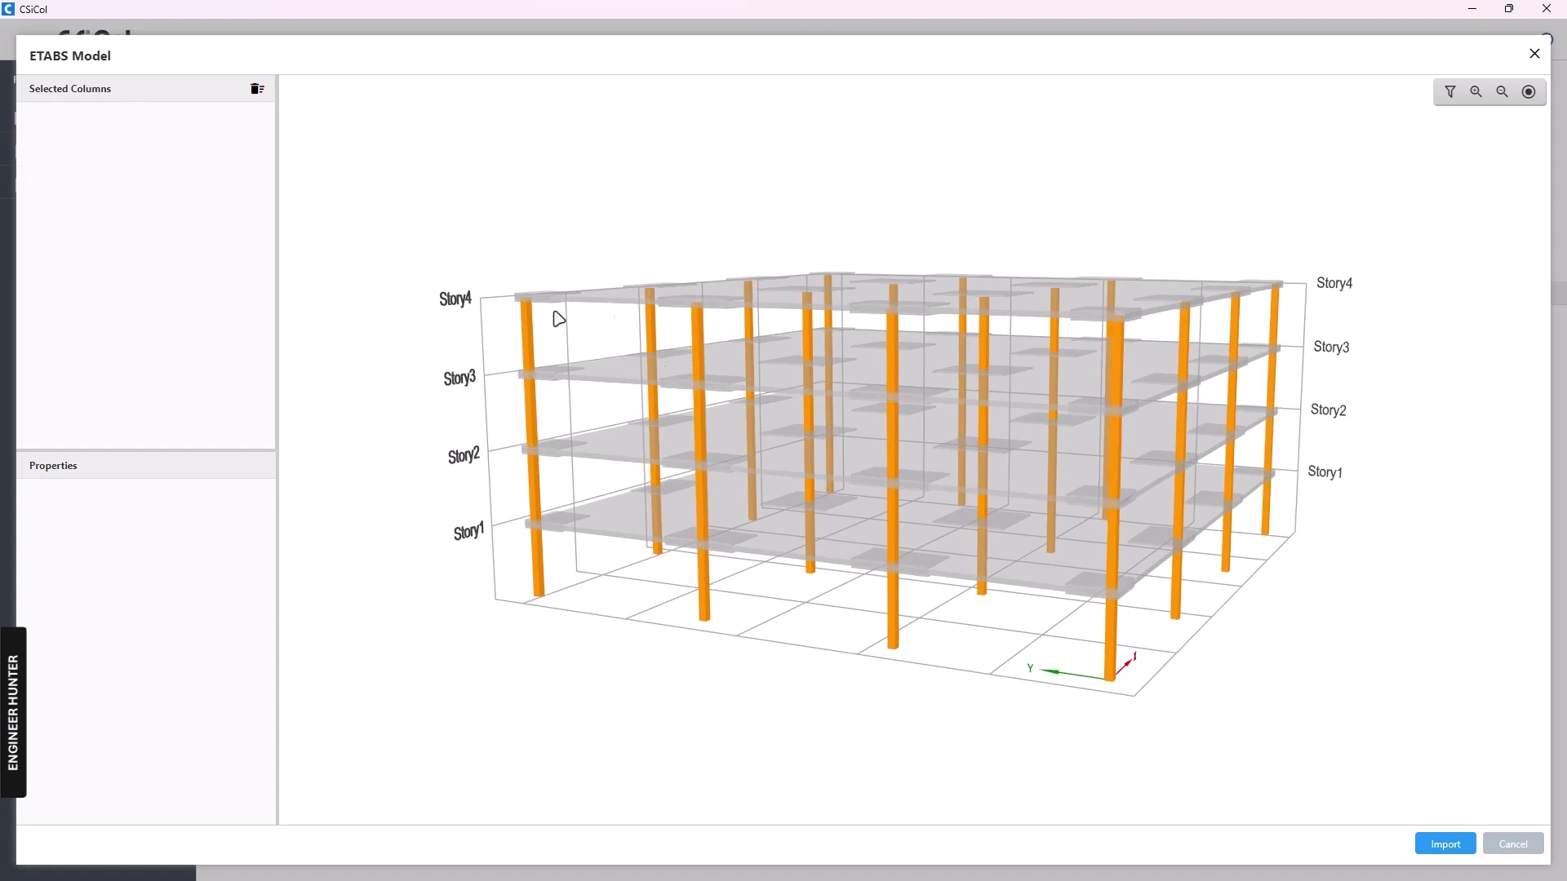
left_click(812, 413)
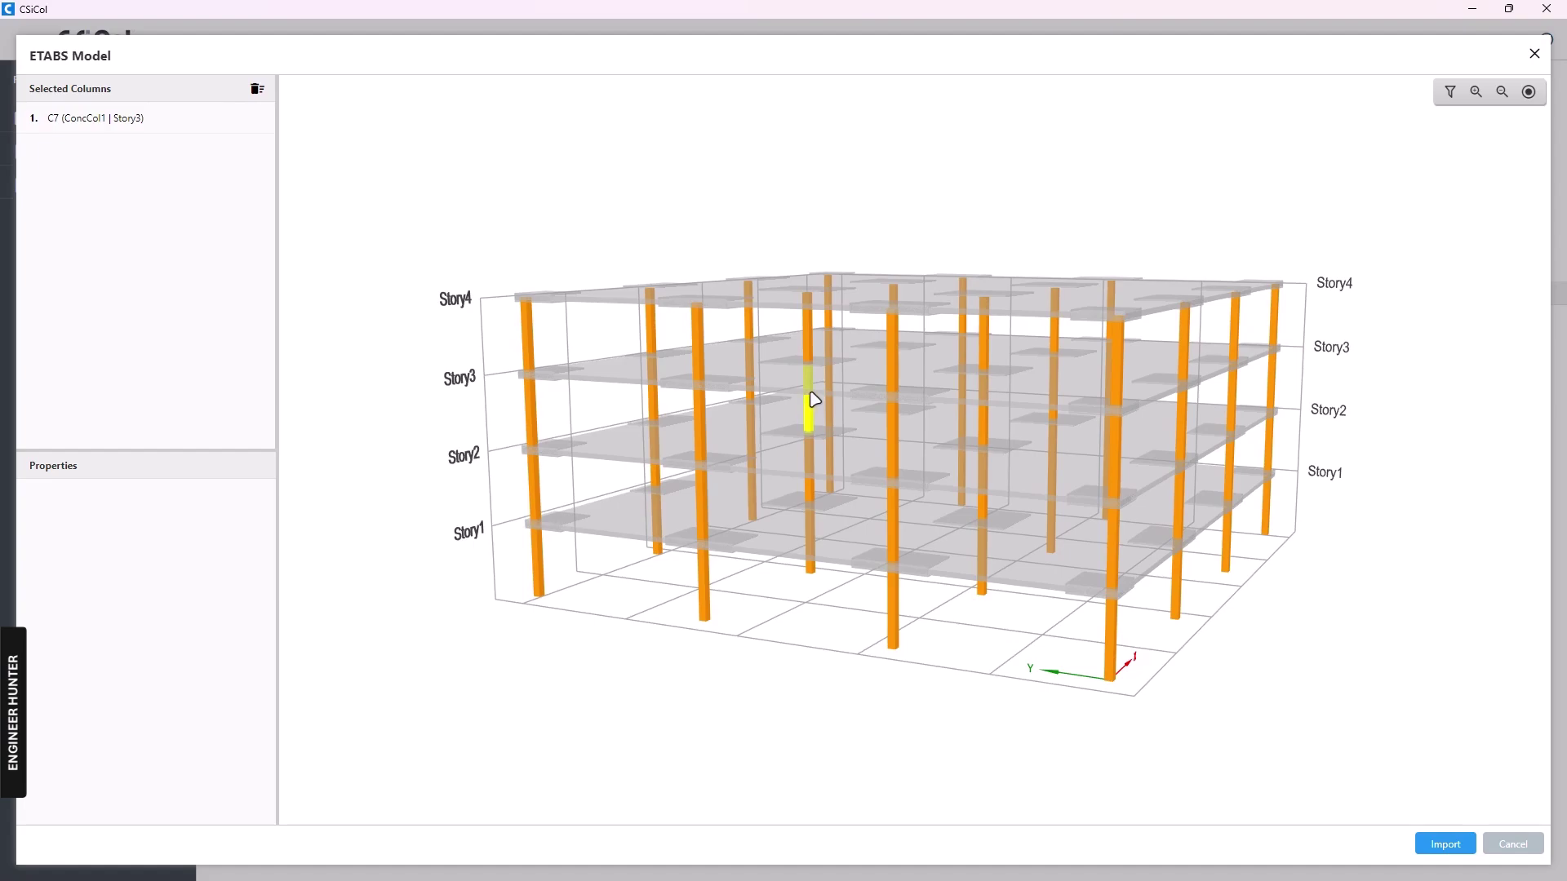
left_click(528, 335)
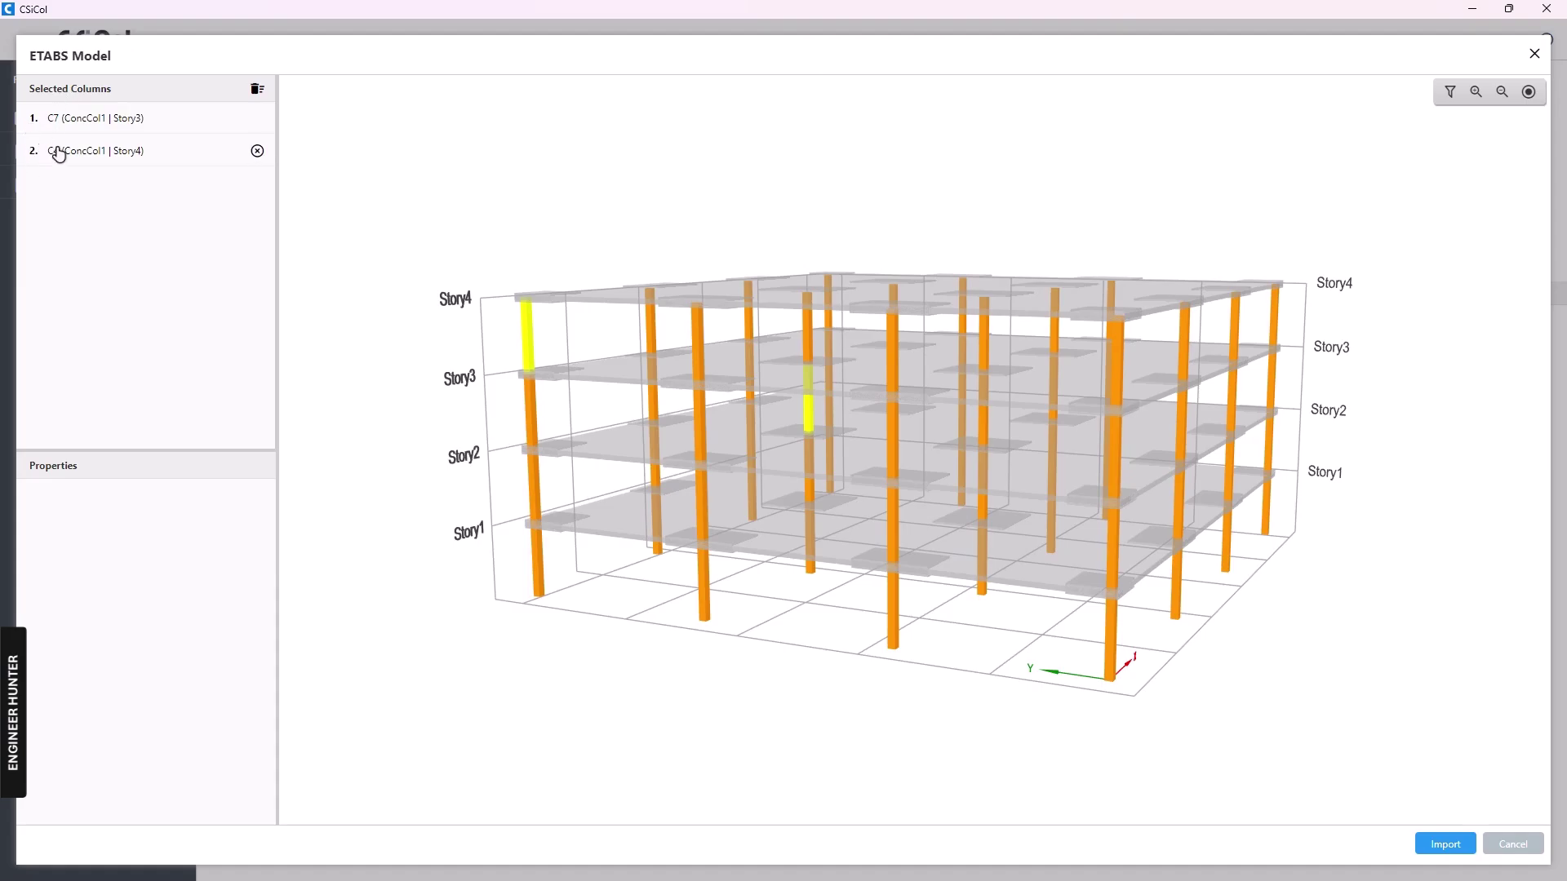
left_click(1445, 843)
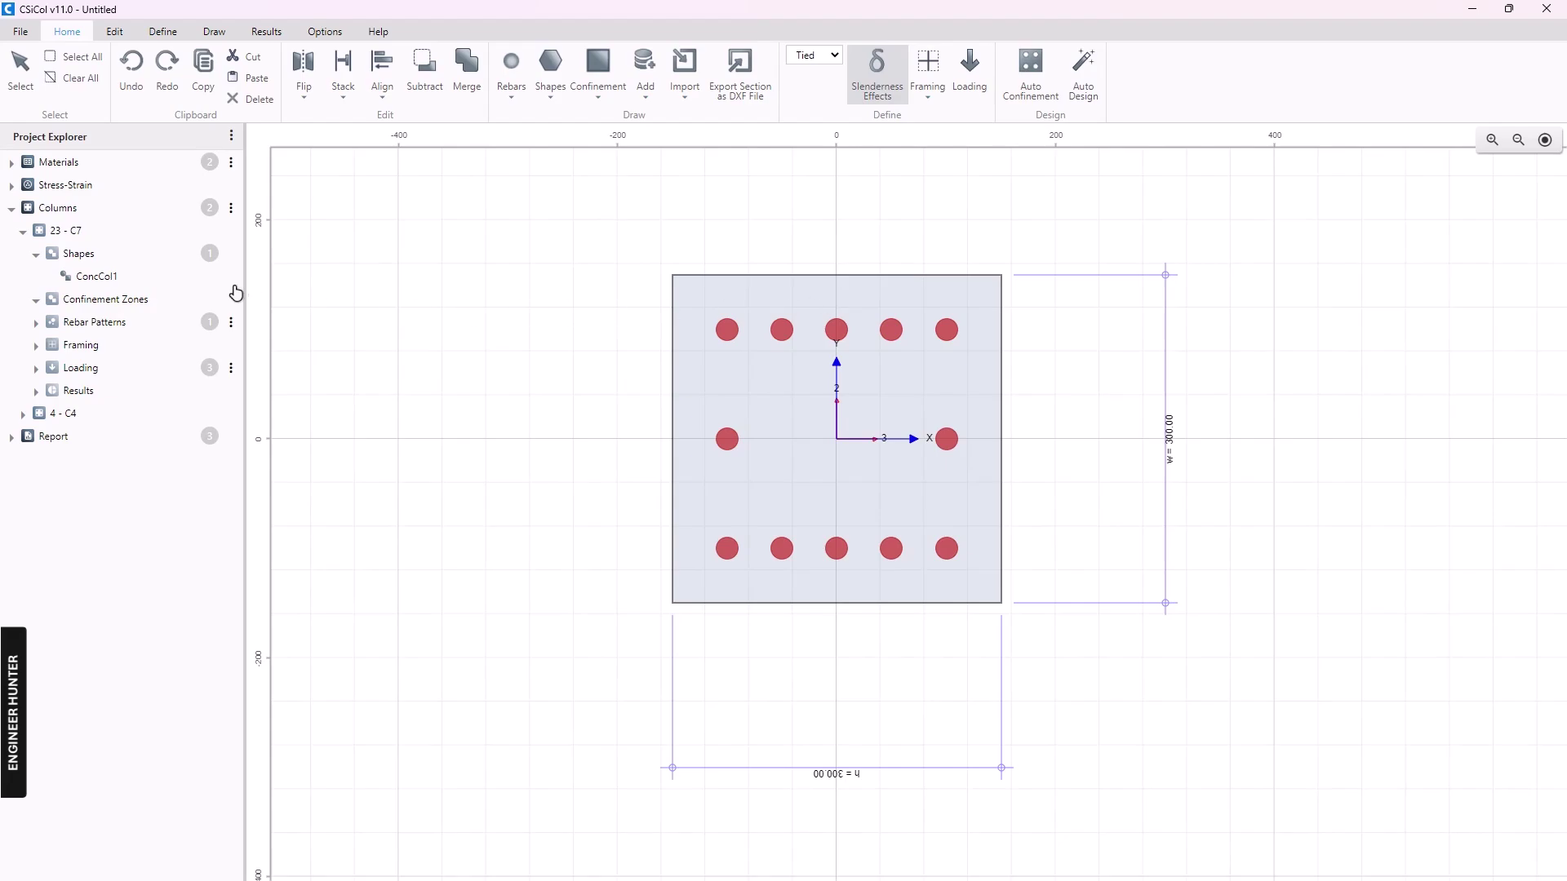
Expand column 23 - C7 and select its ConcCol1 rebar pattern
left_click(24, 234)
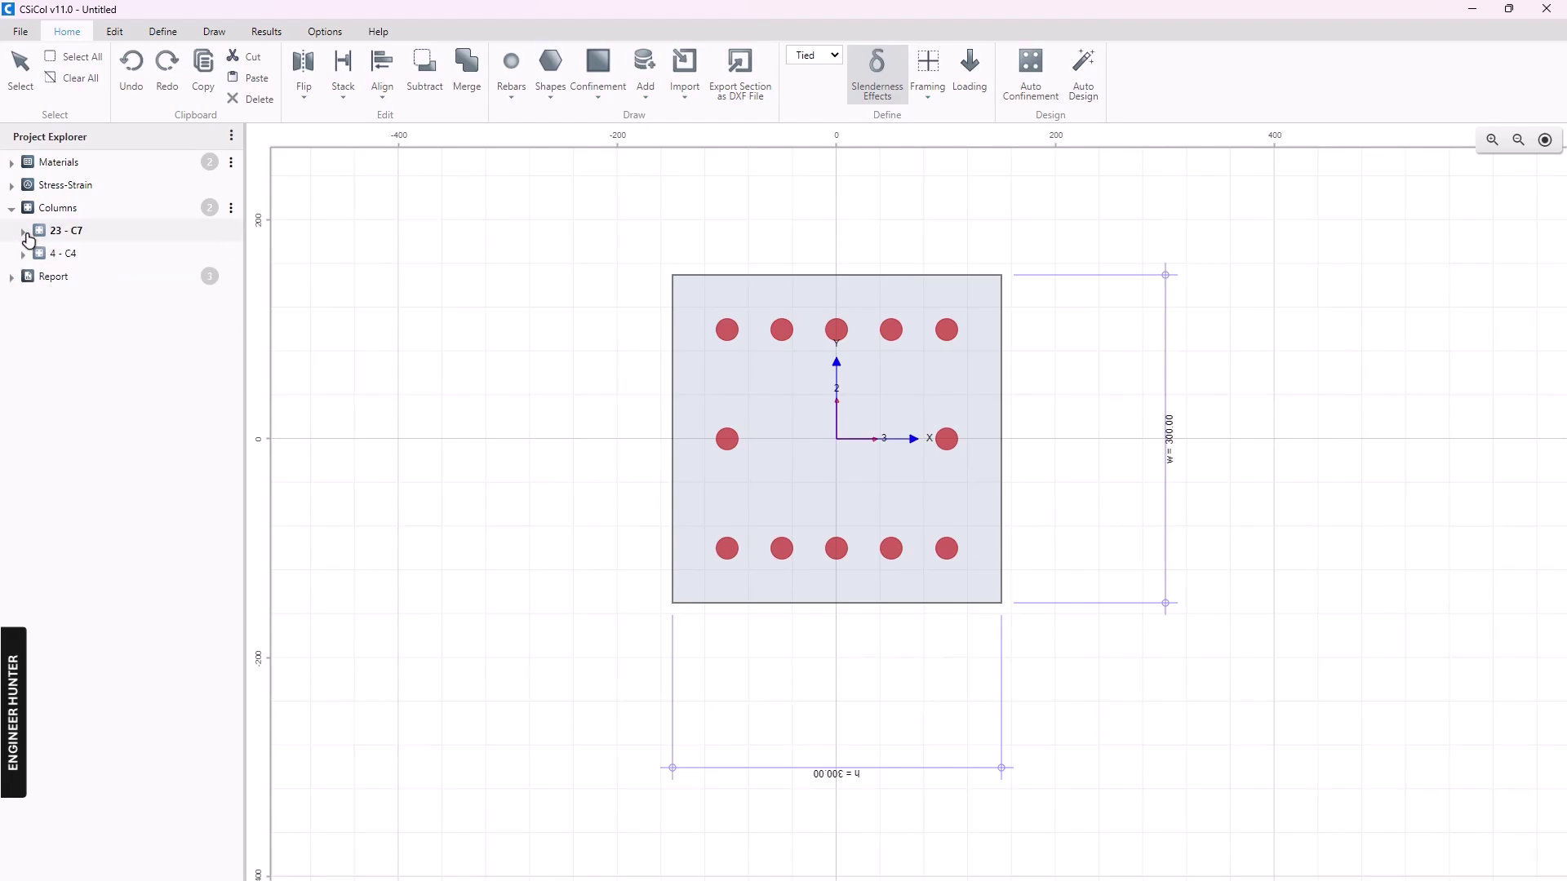
left_click(70, 252)
left_click(74, 234)
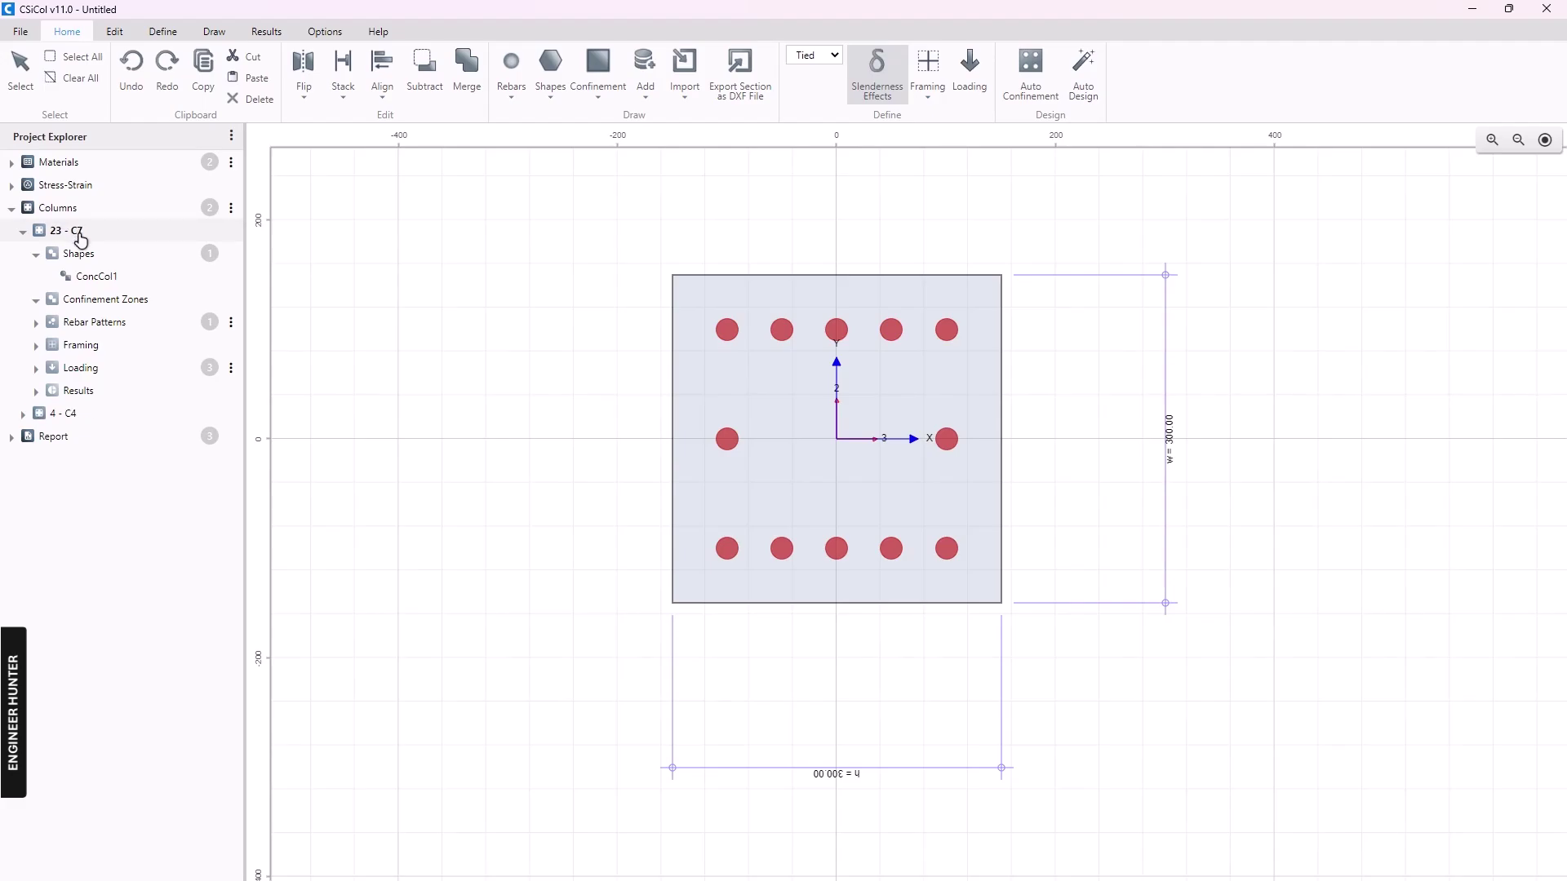
left_click(93, 278)
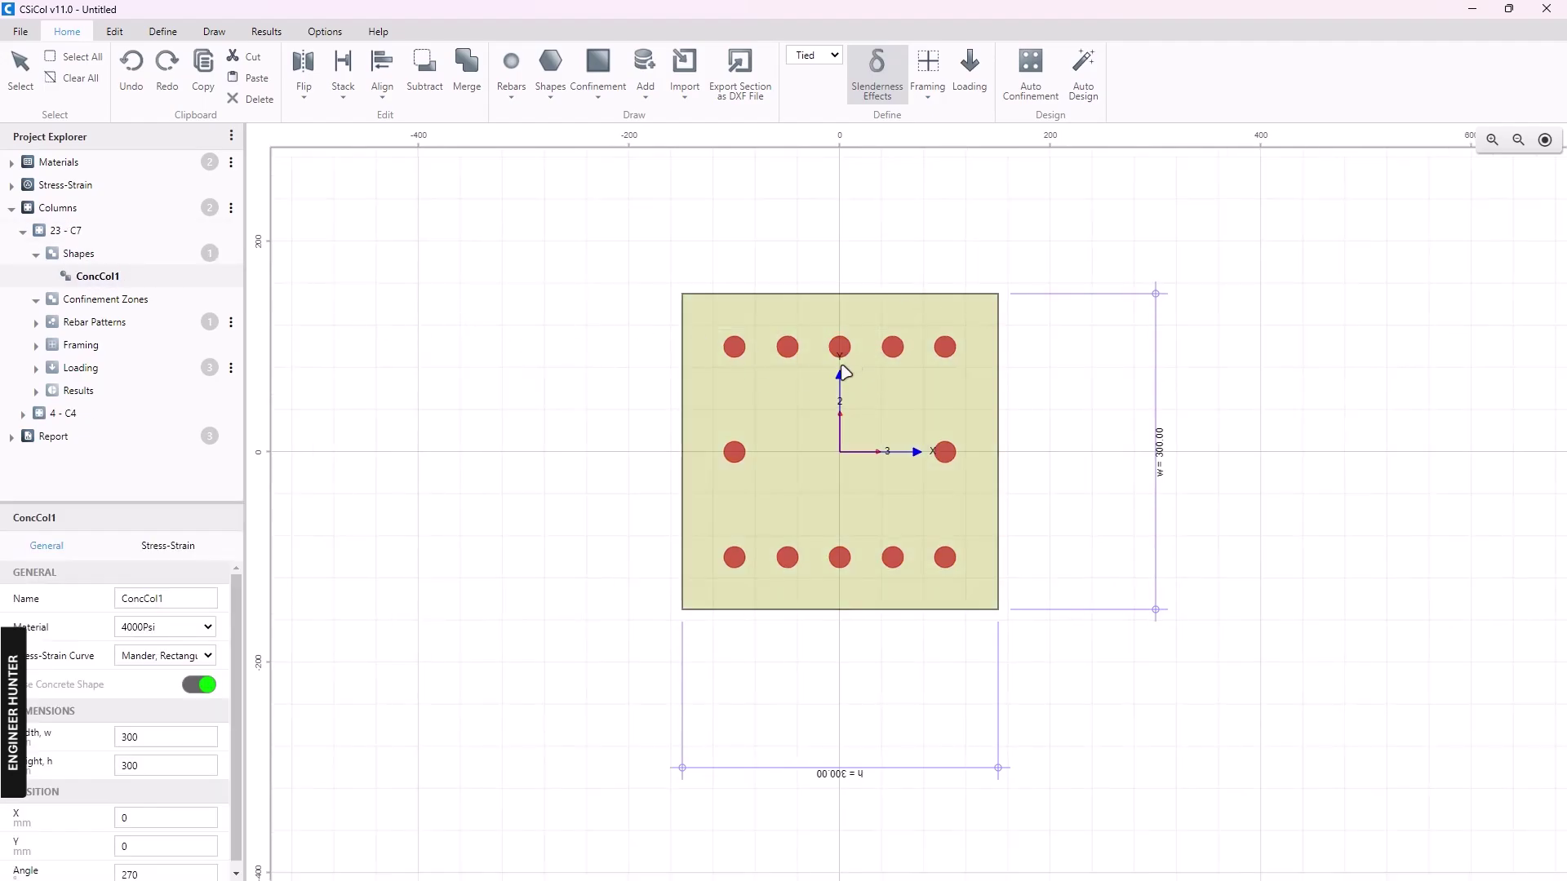
left_click(733, 350)
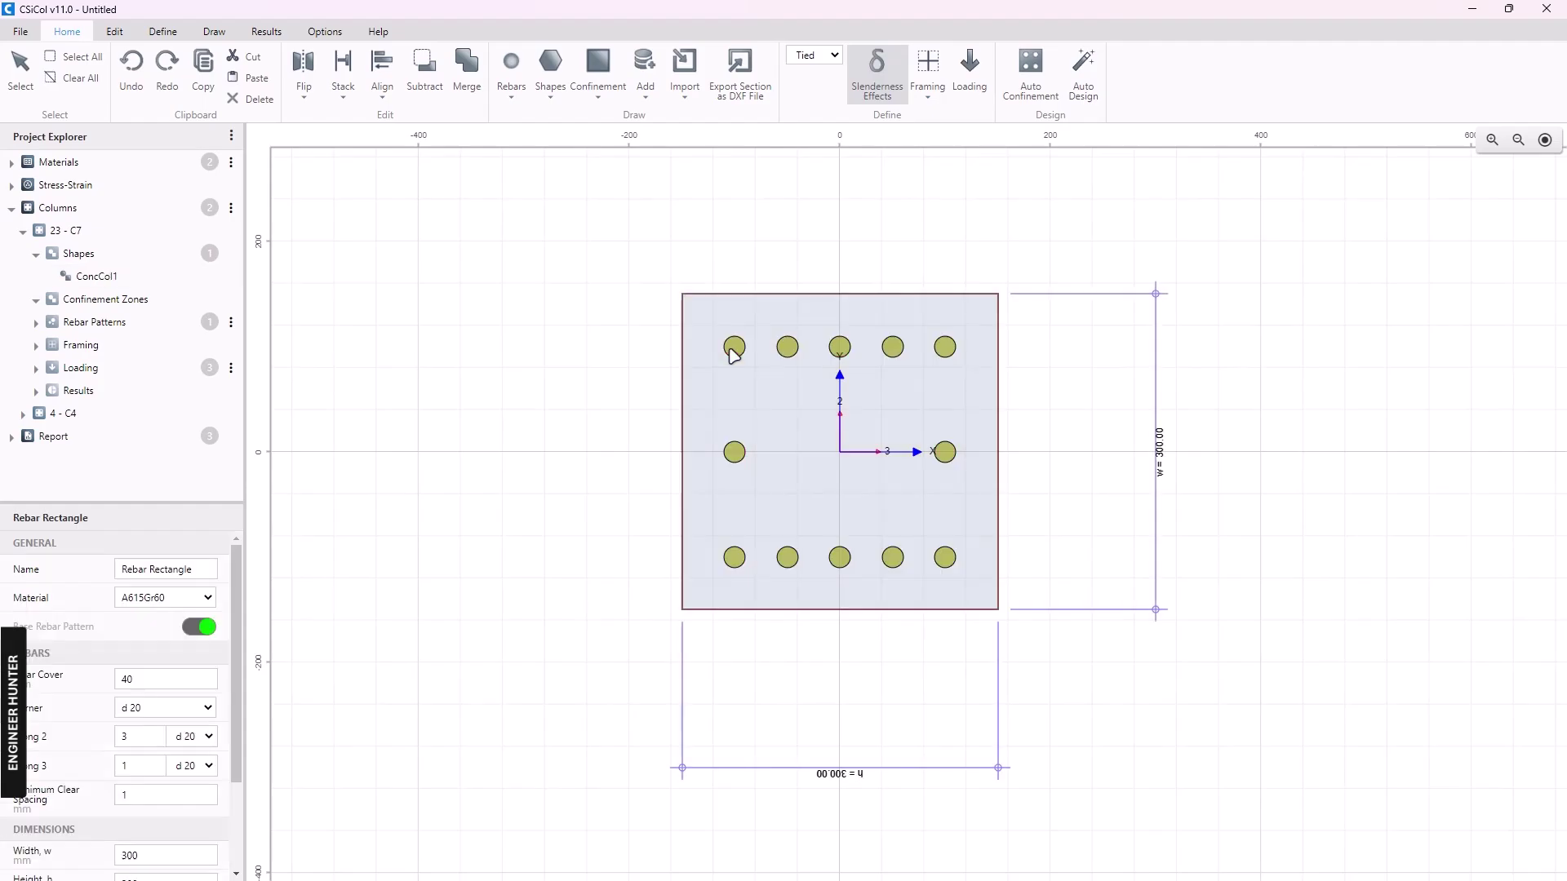
Make the corner, Along 2 and Along 3 bars d 25, and reduce Along 2 to one bar
left_click(159, 714)
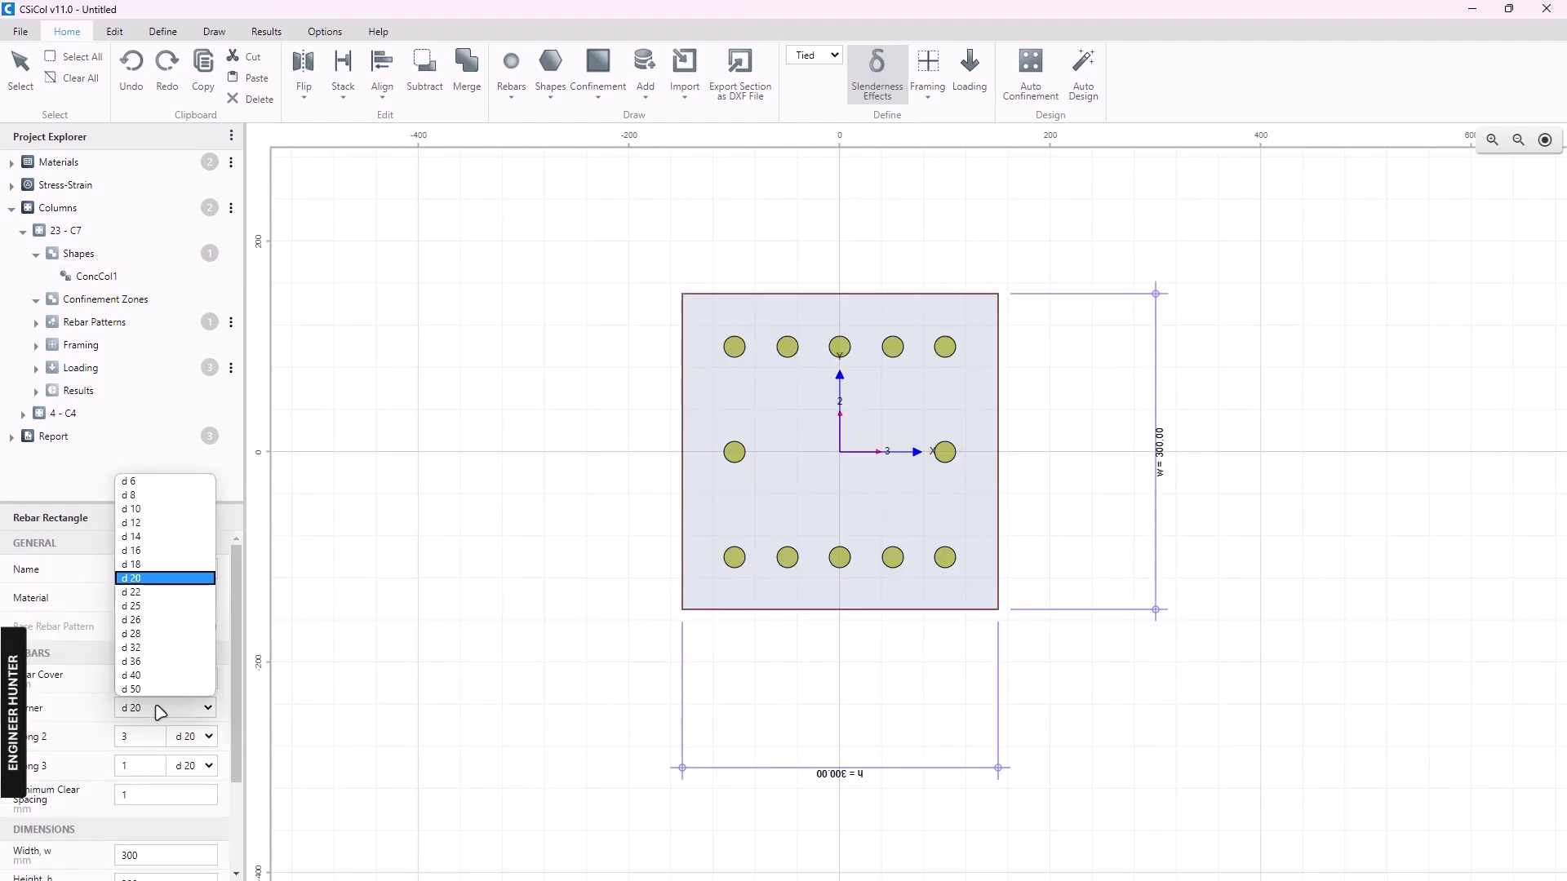
left_click(161, 634)
left_click(206, 740)
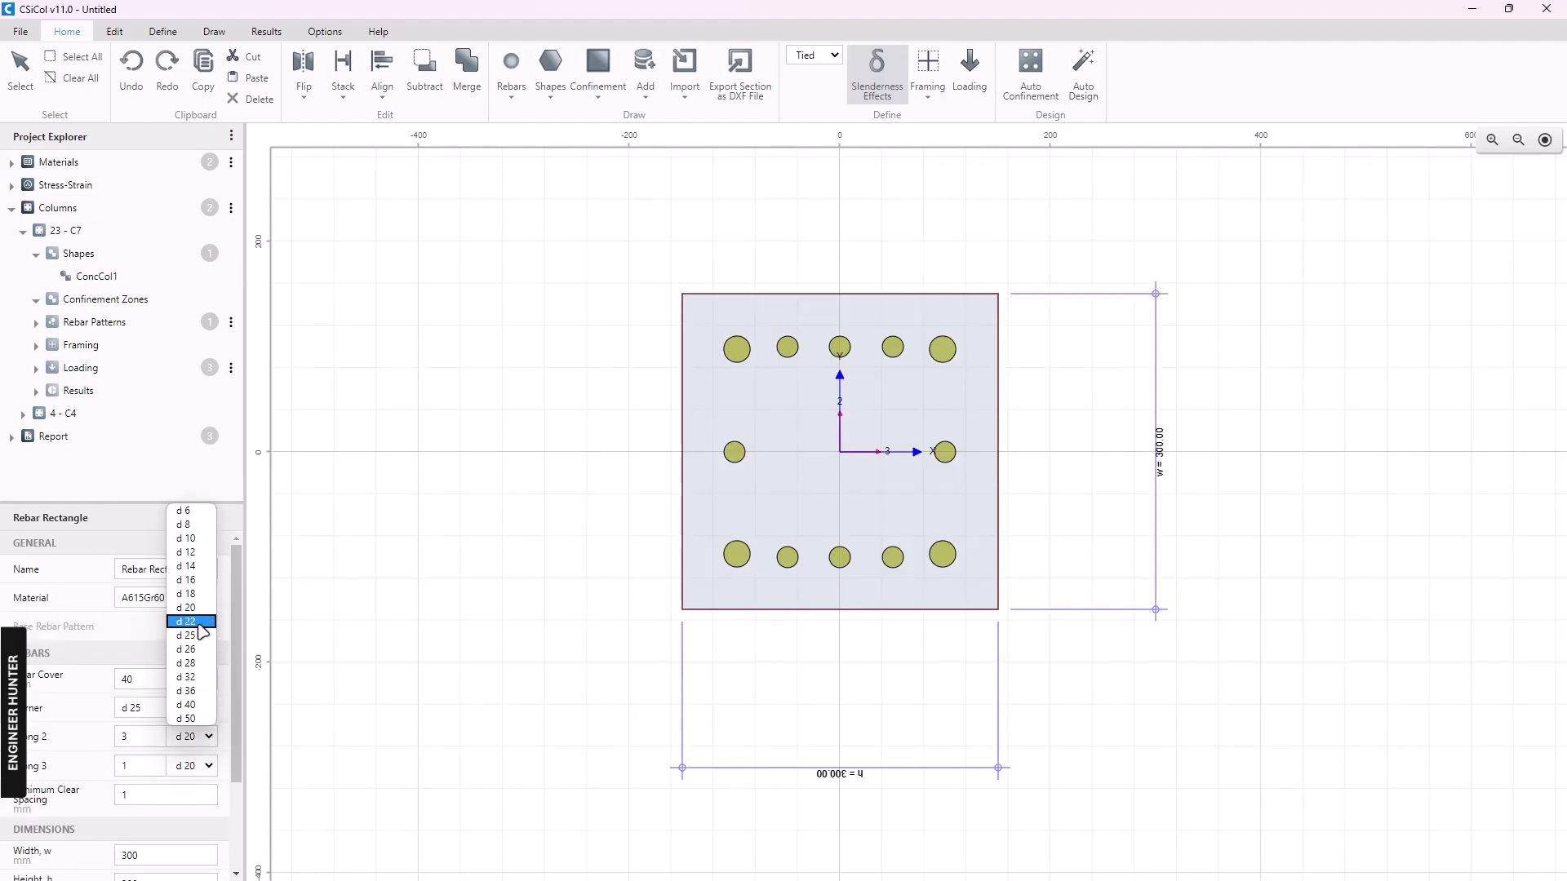
left_click(188, 633)
left_click(206, 765)
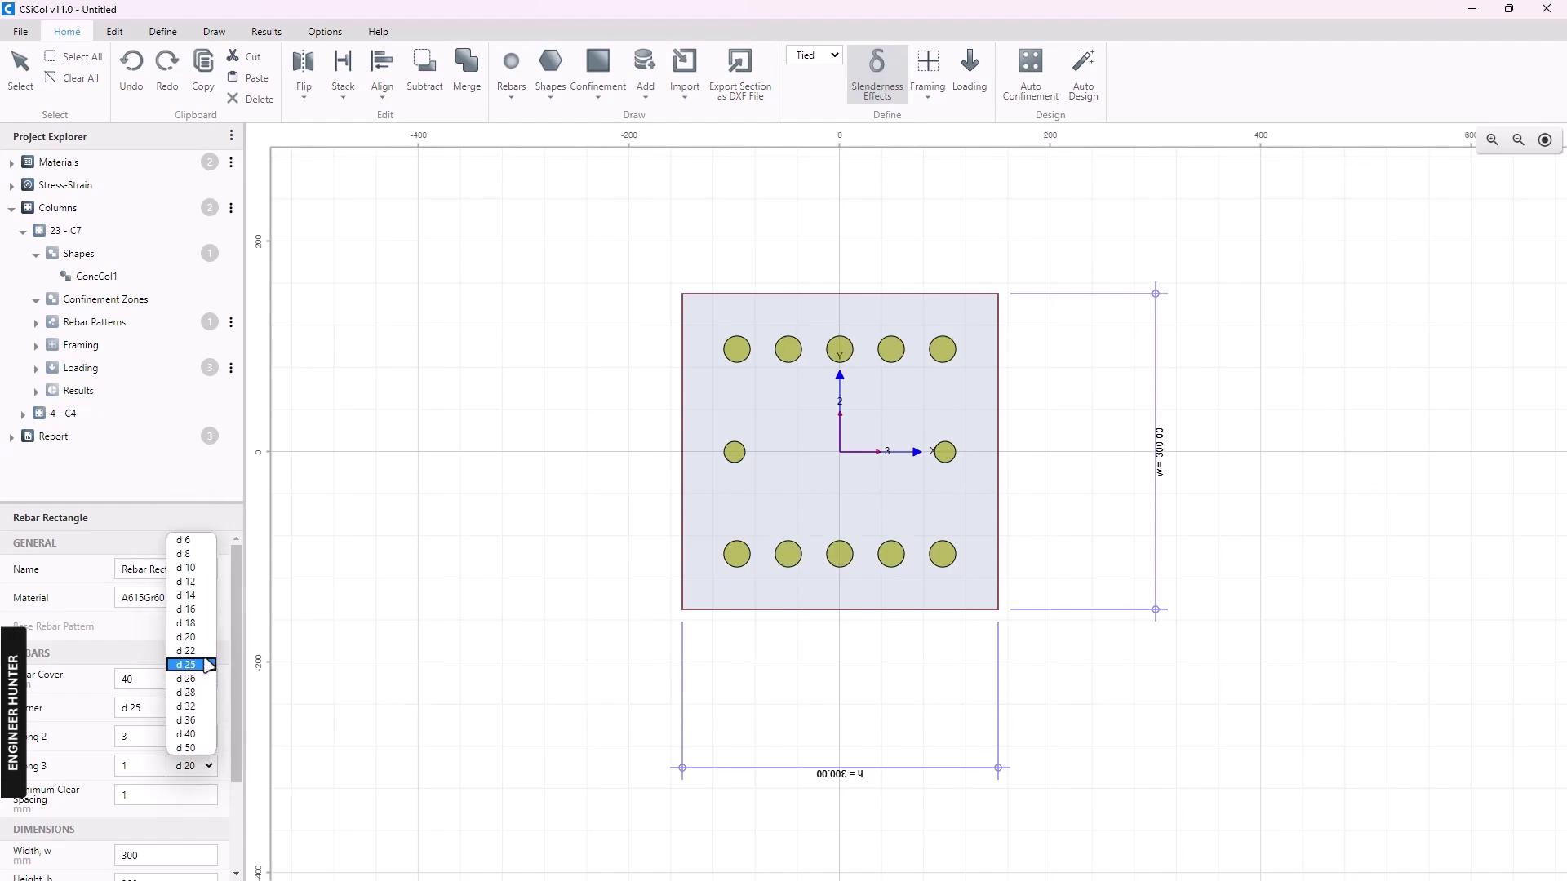
left_click(187, 664)
left_click(147, 741)
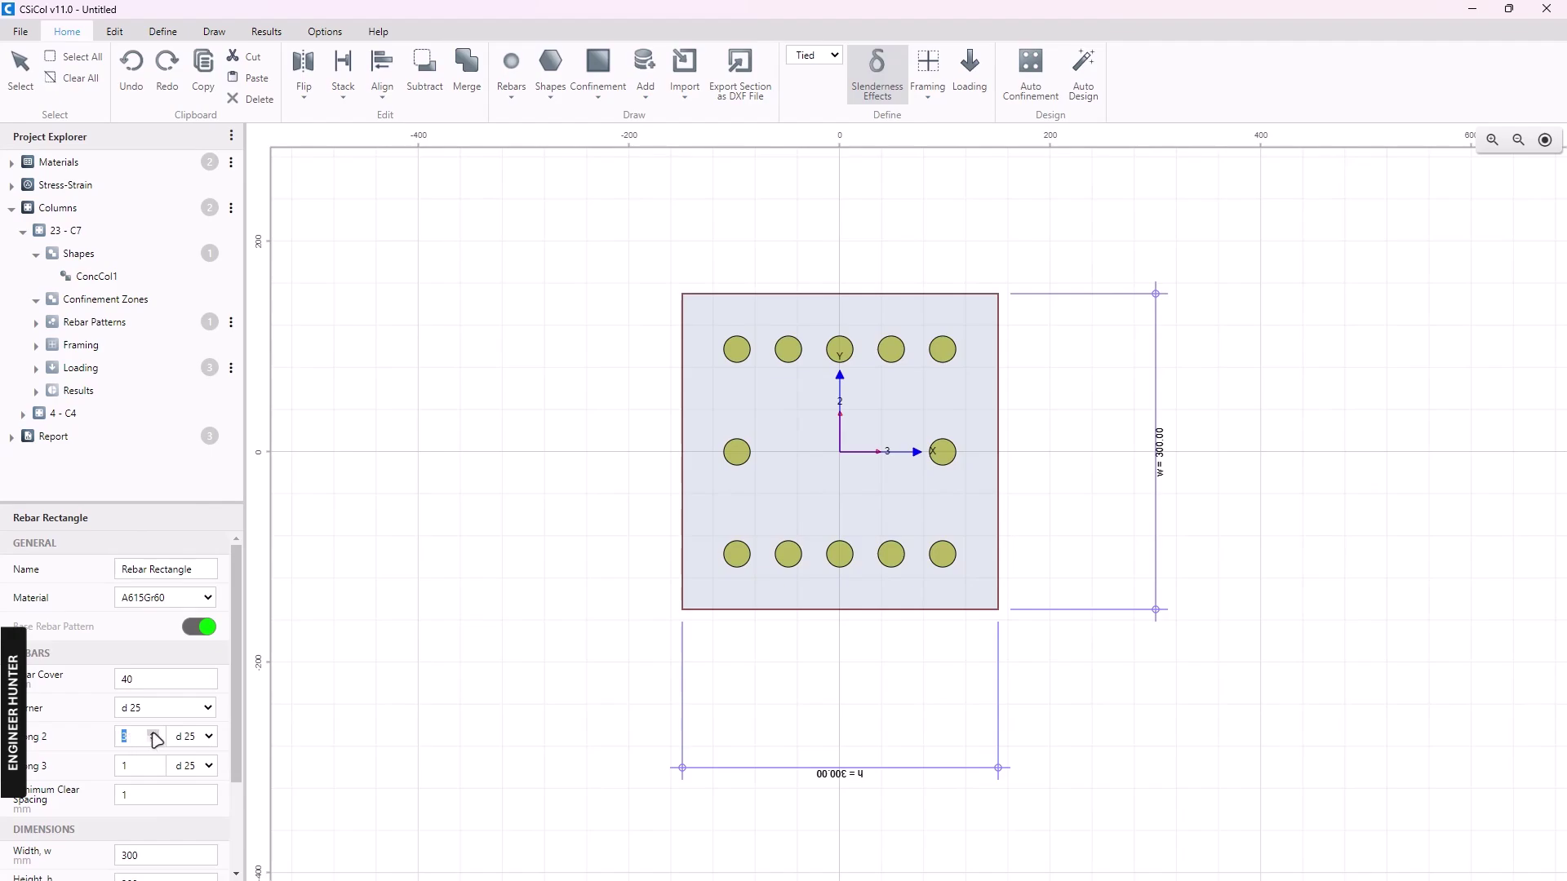
left_click(152, 740)
left_click(589, 373)
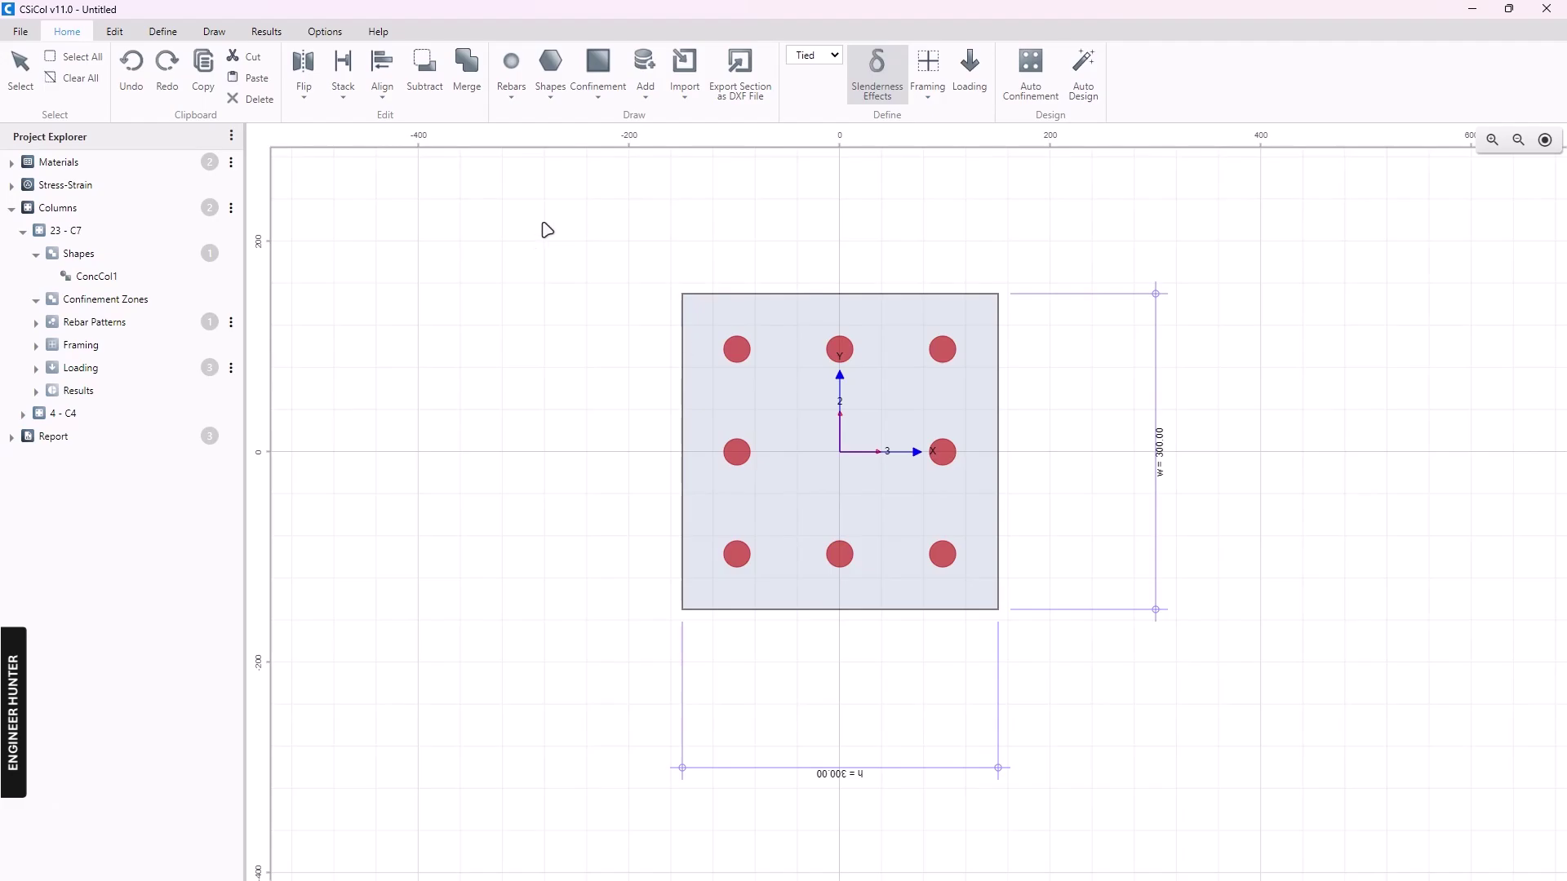
left_click(86, 345)
Inspect C7's framing conditions elevation, checking its top, middle and bottom column segments
left_click(112, 366)
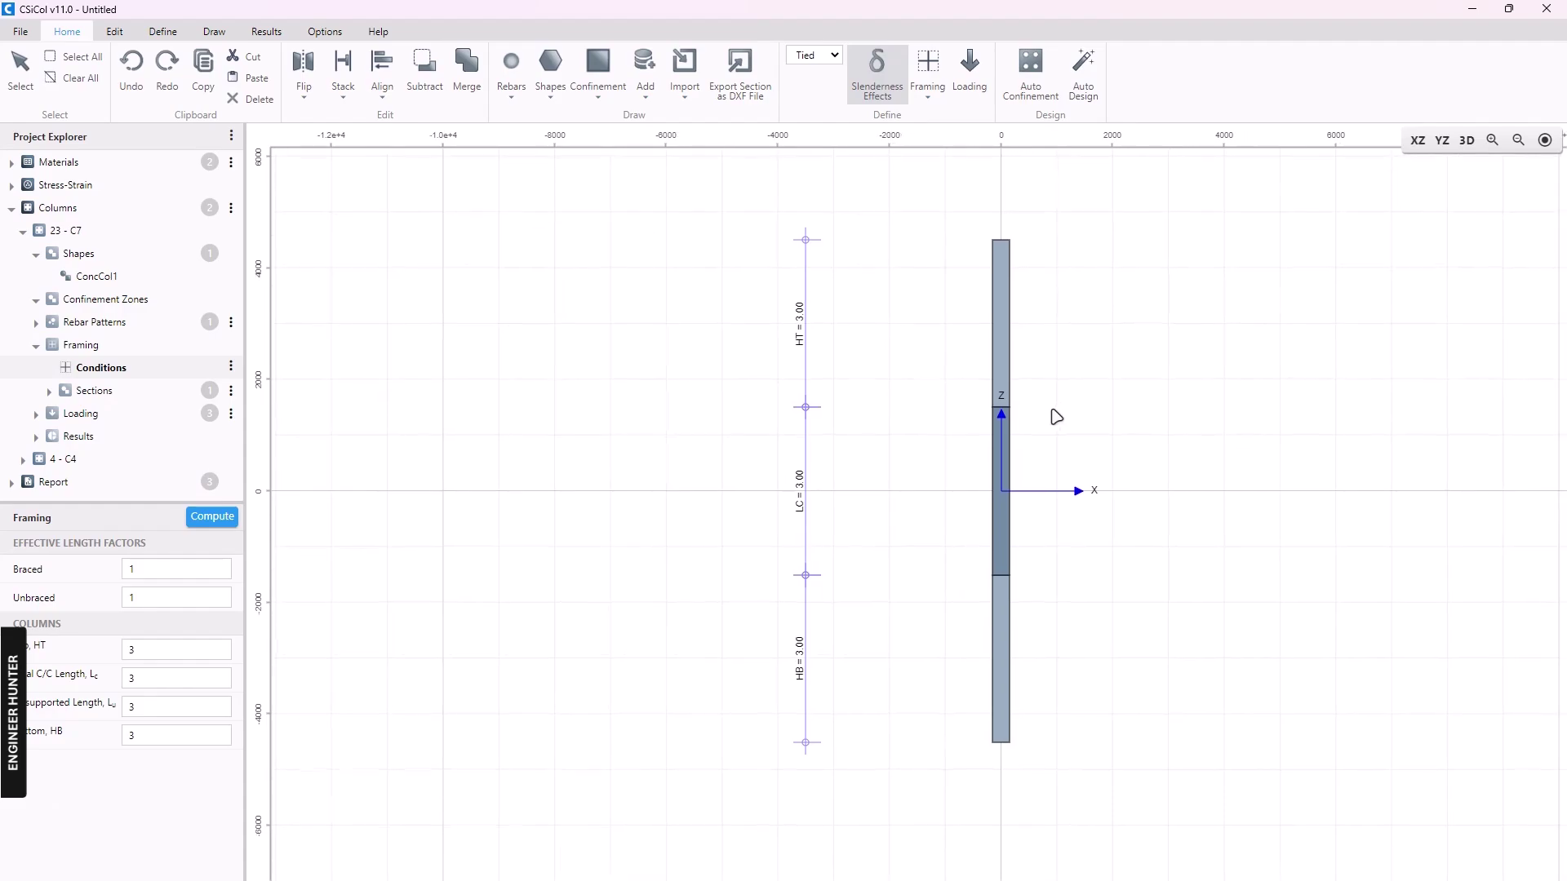
left_click(1010, 351)
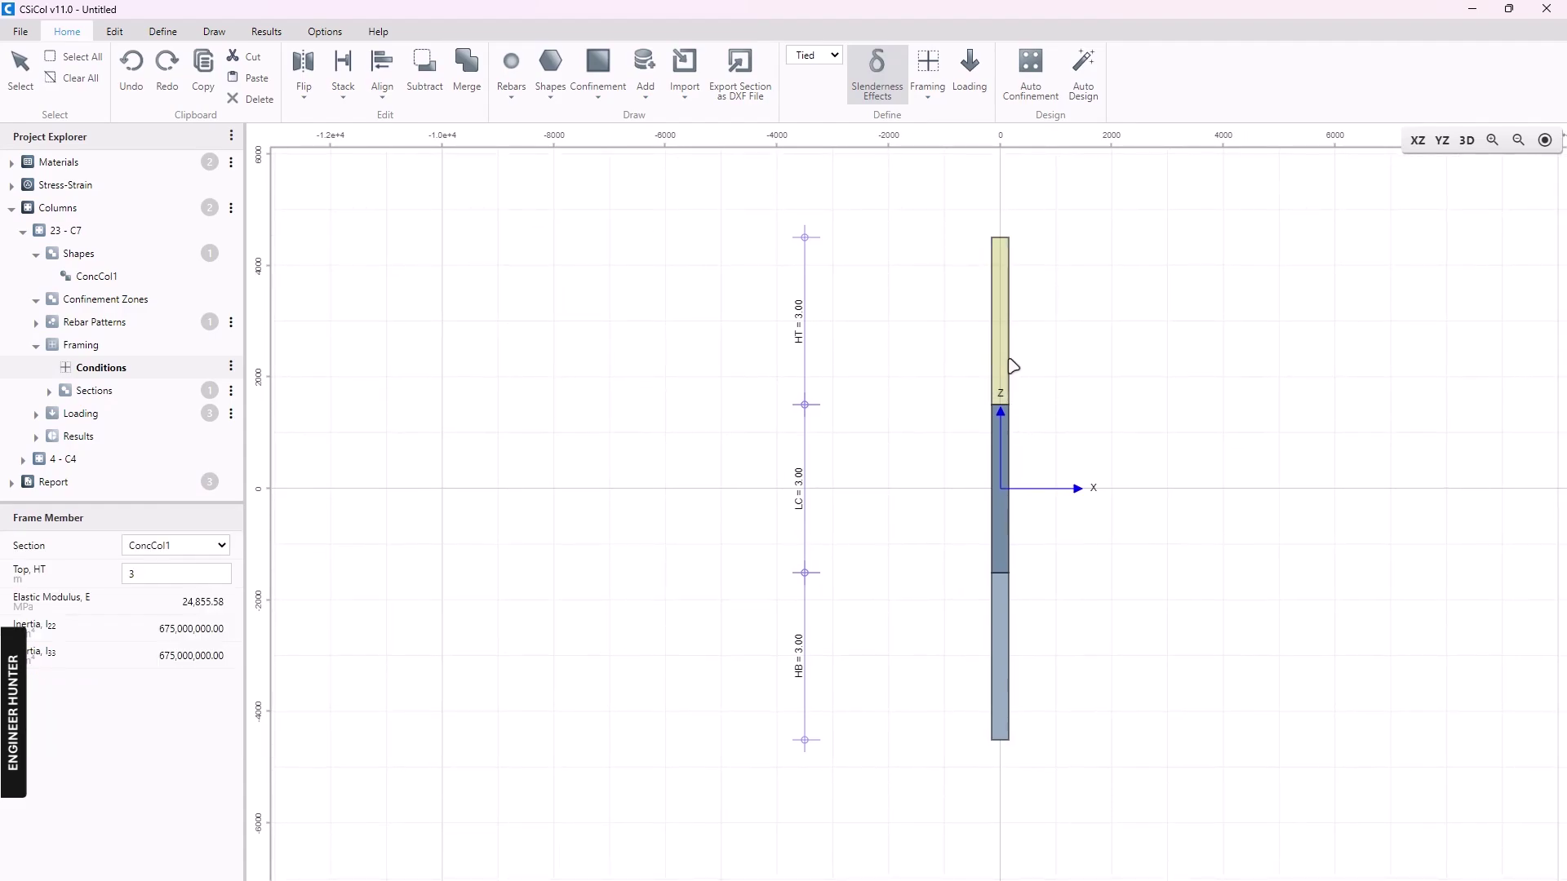
left_click(1008, 628)
left_click(1012, 373)
left_click(1016, 475)
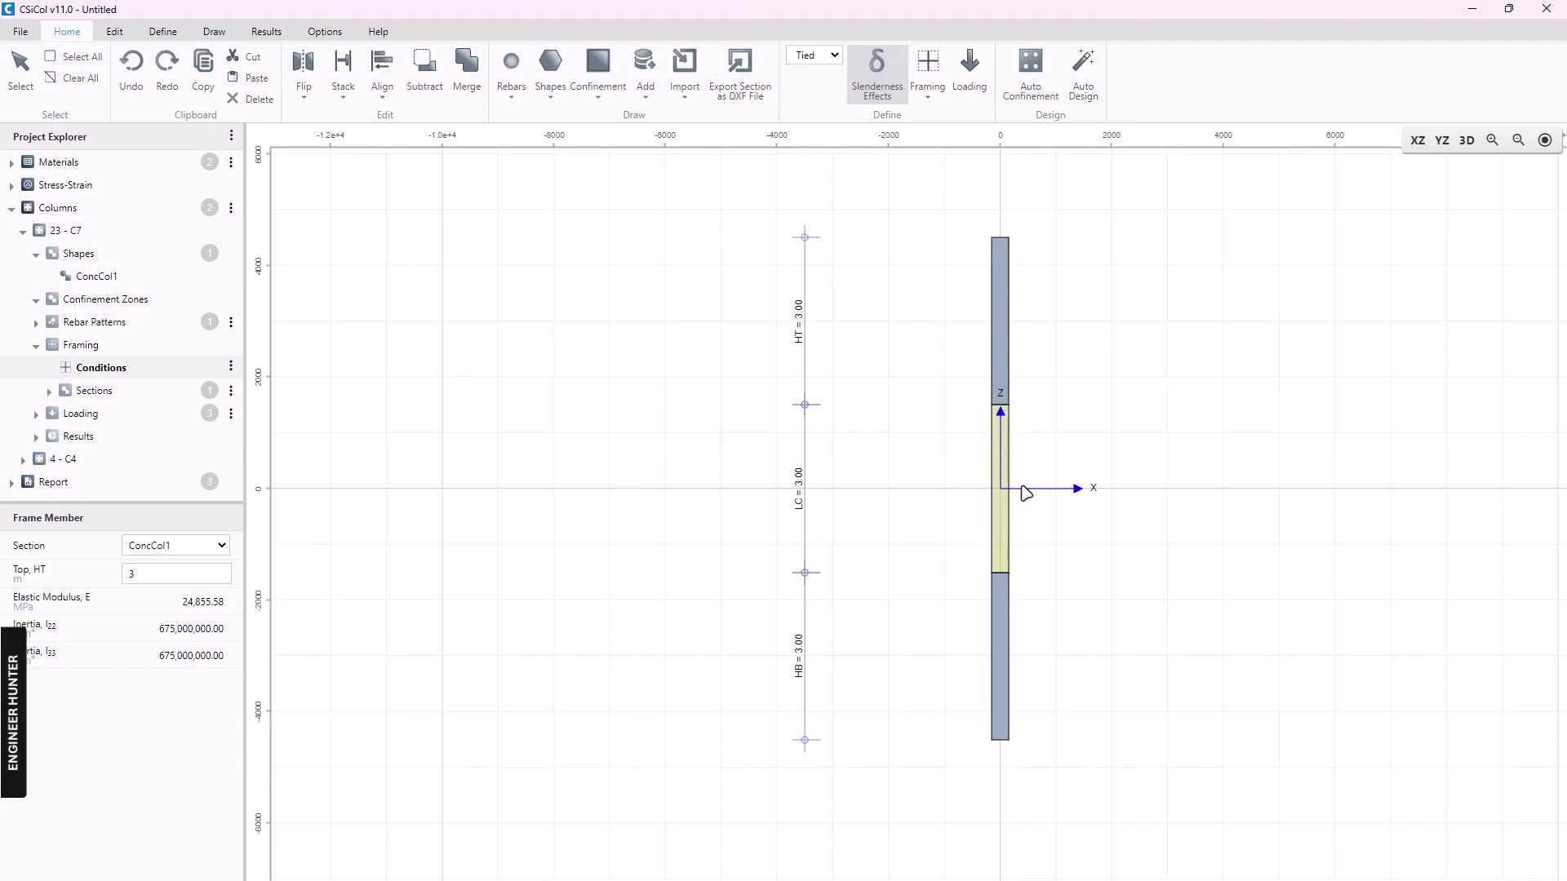
left_click(872, 364)
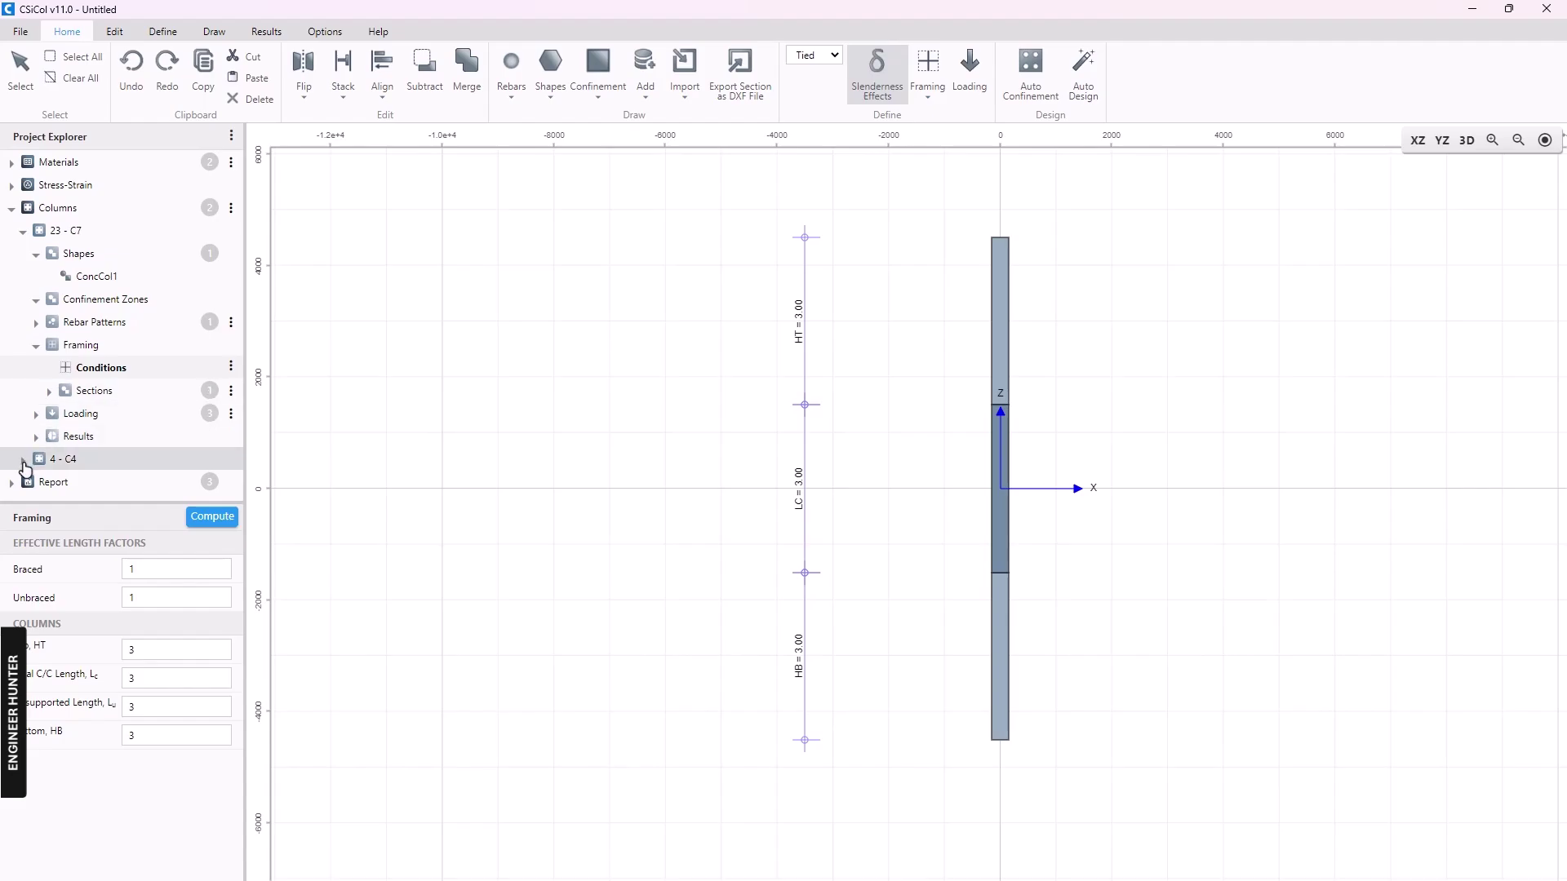
View C4's framing conditions, then show C7's ConcCol1 shape properties
left_click(25, 467)
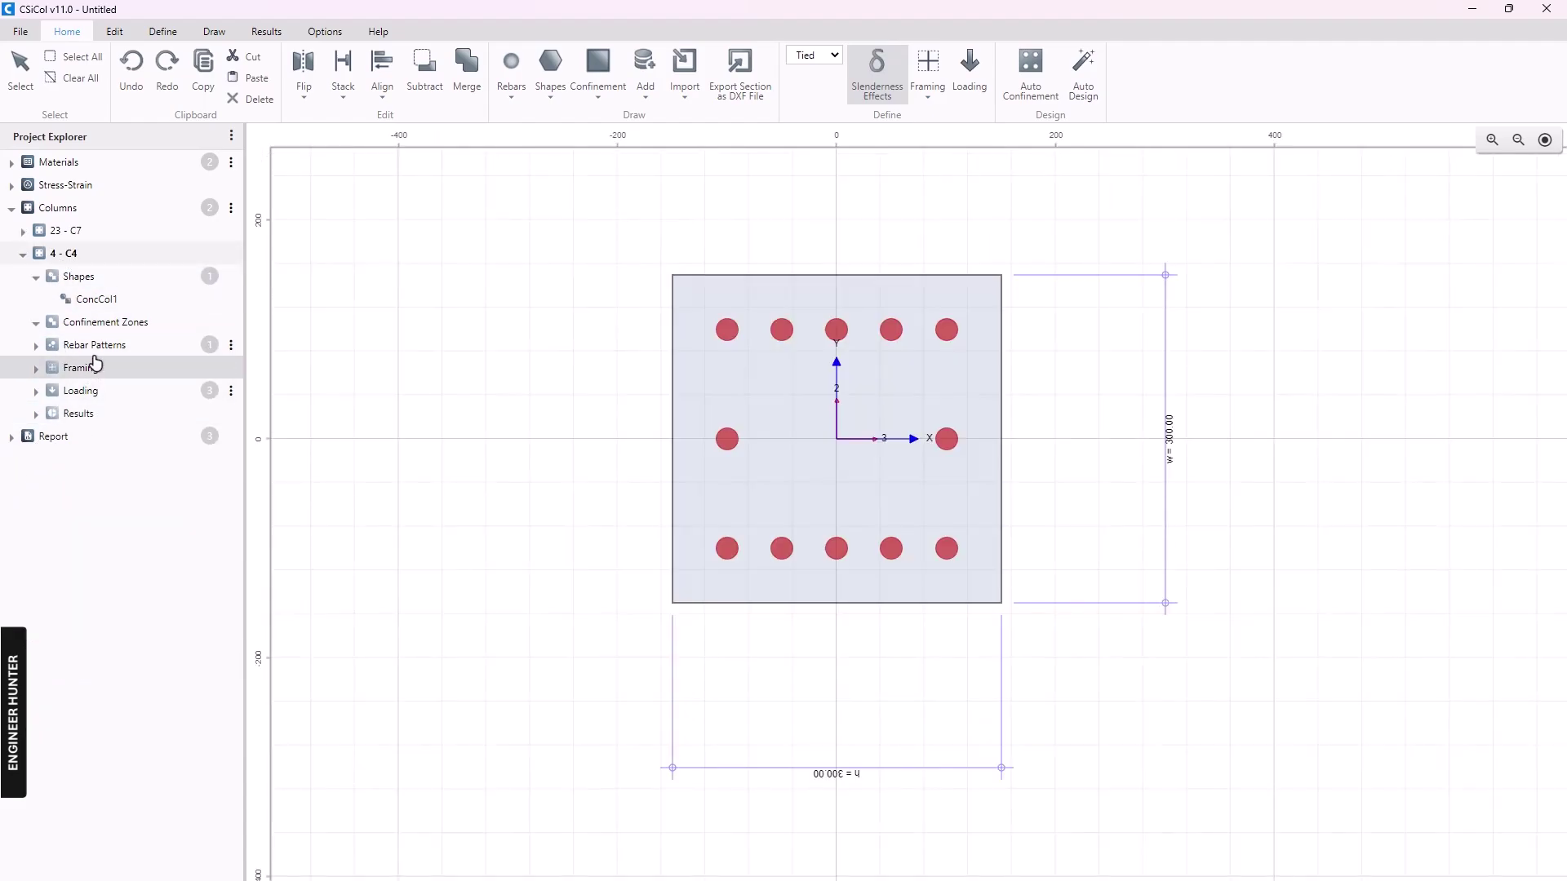
left_click(91, 367)
left_click(112, 392)
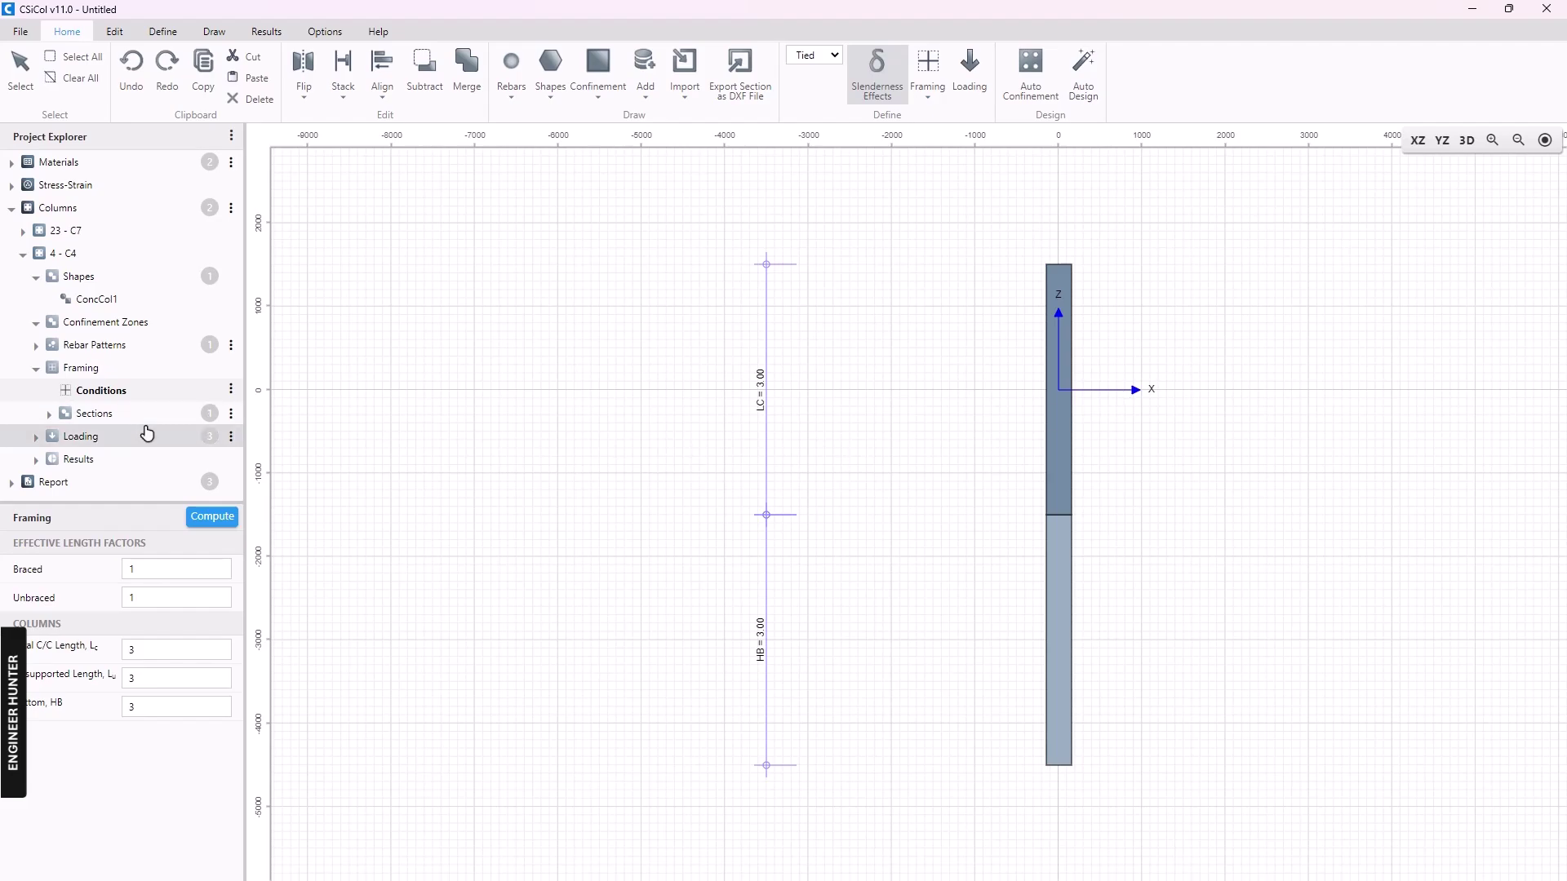
left_click(88, 231)
left_click(195, 279)
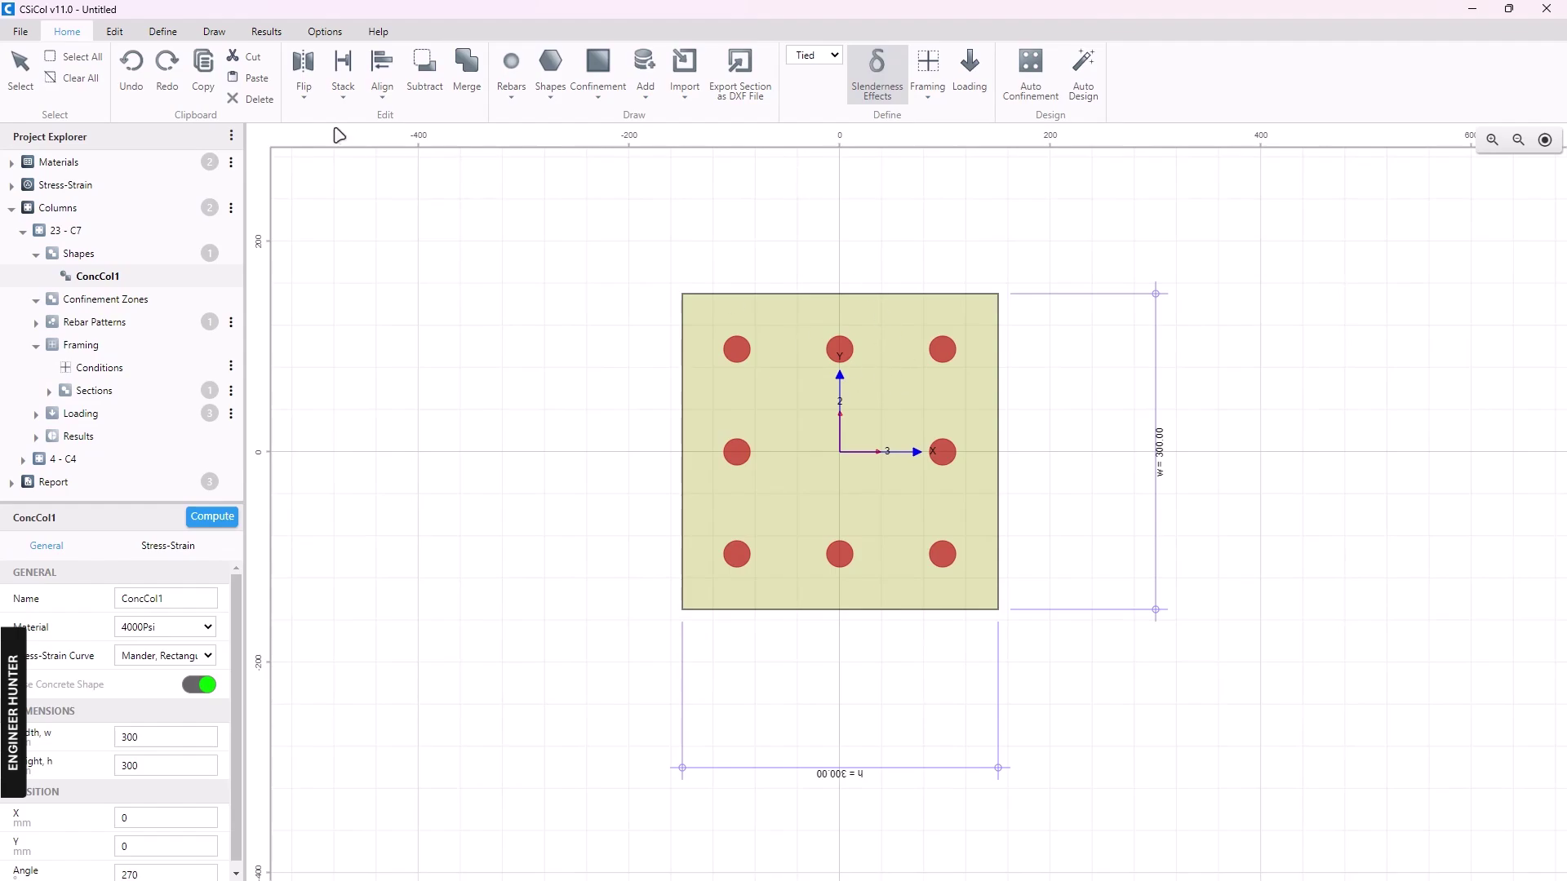
left_click(173, 34)
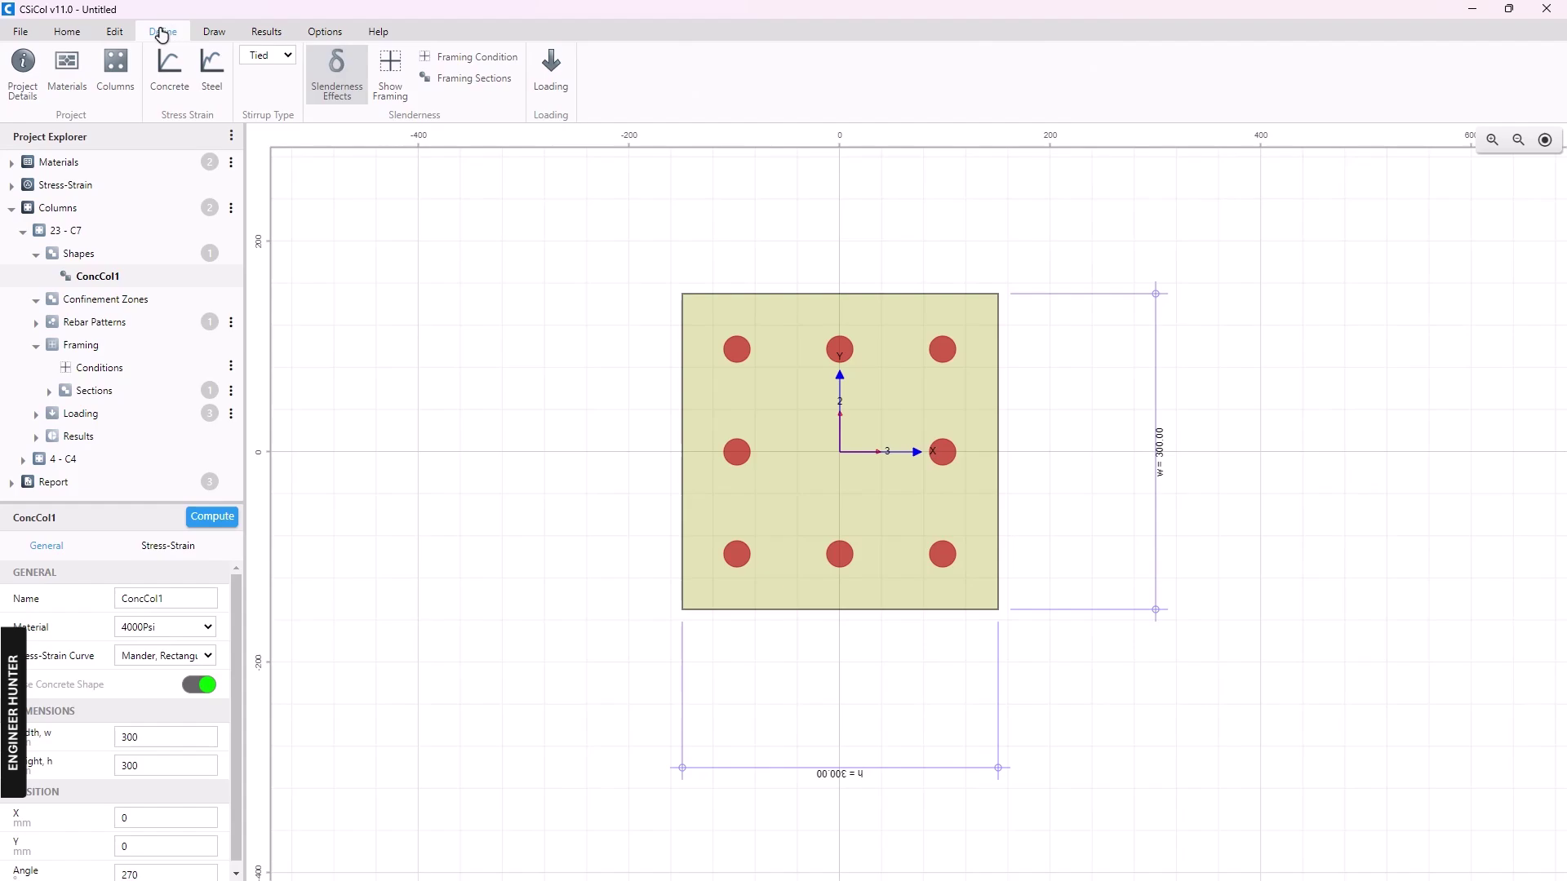
left_click(67, 67)
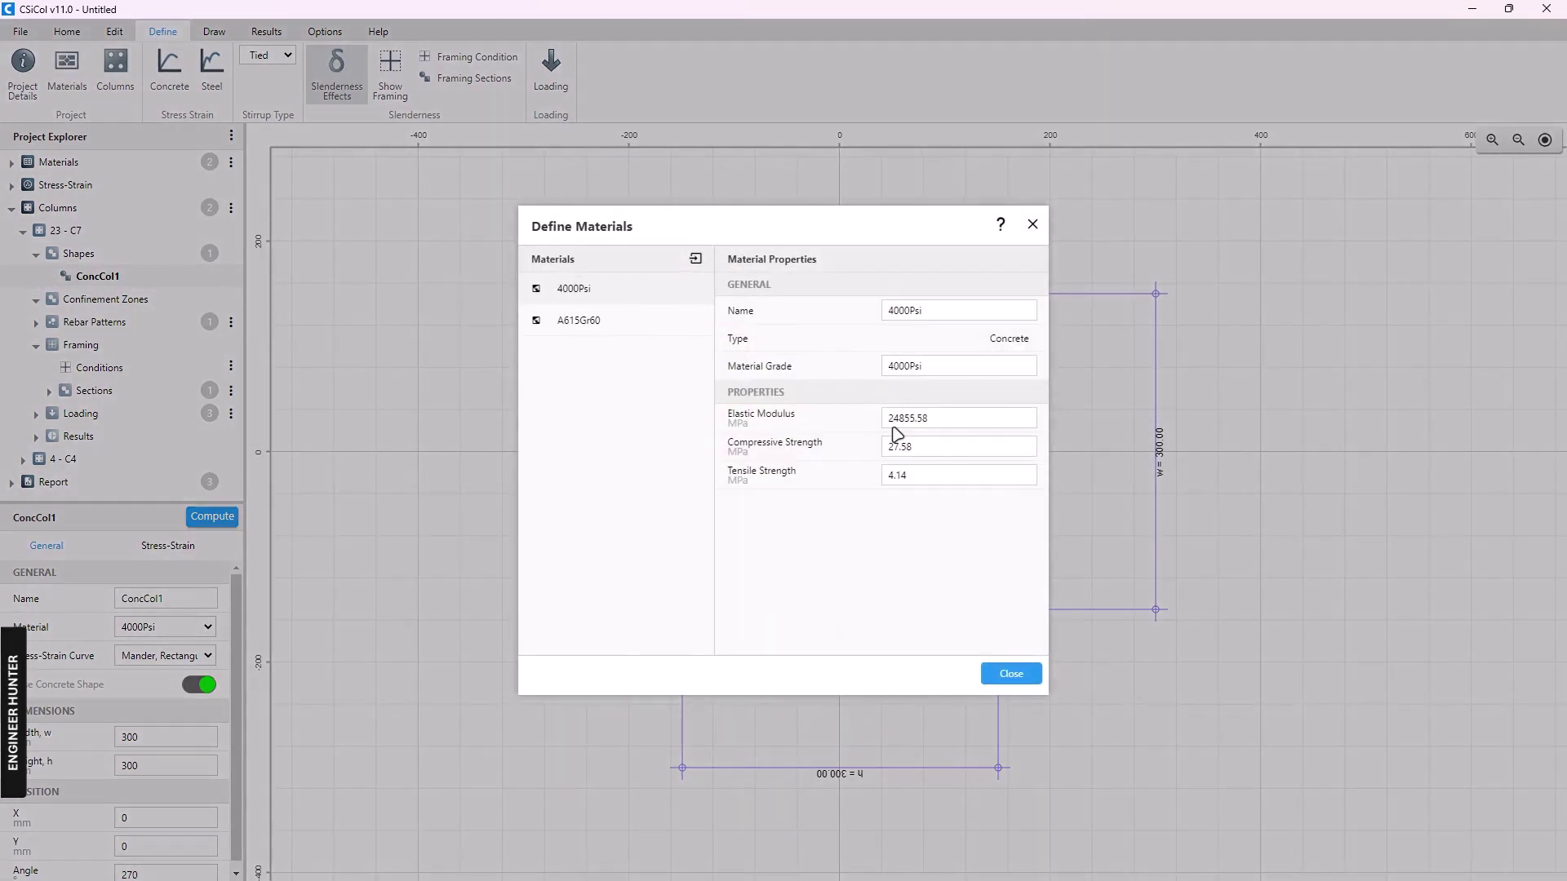
left_click(610, 320)
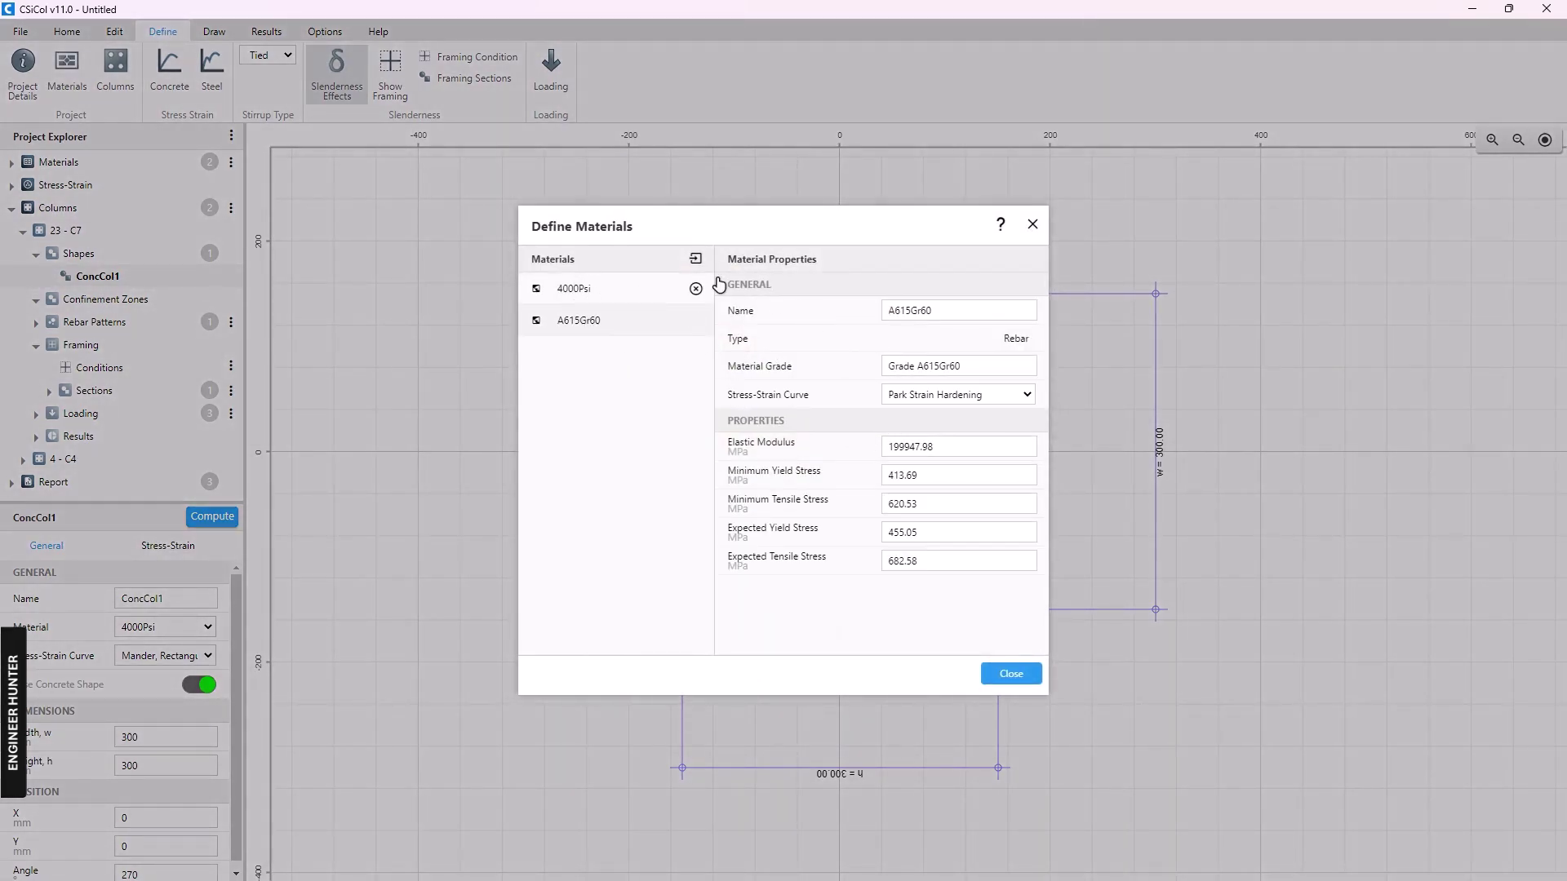
left_click(1033, 224)
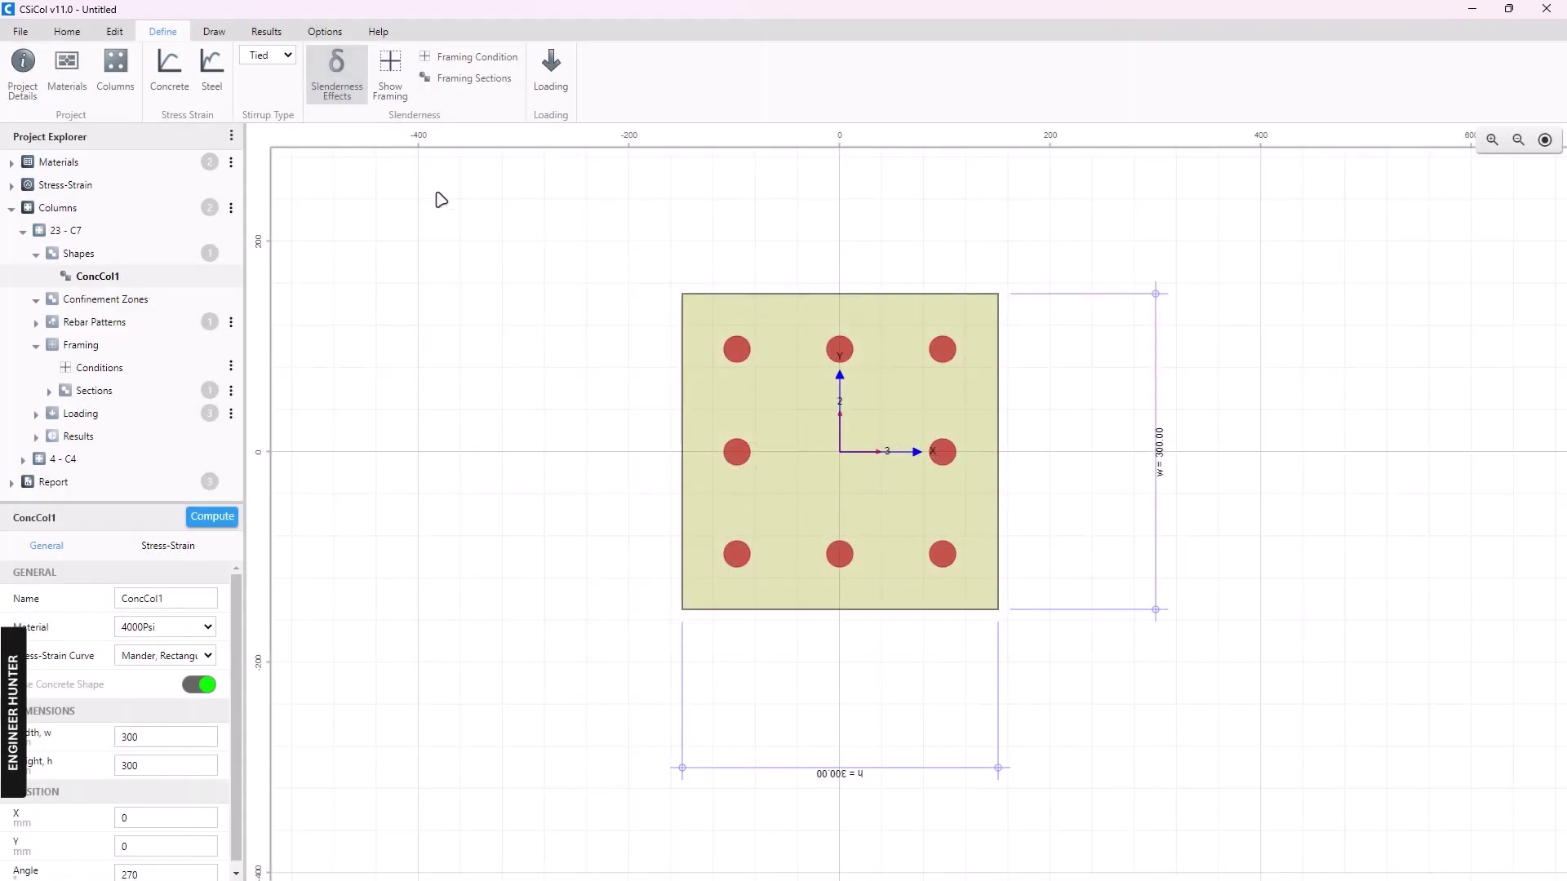
left_click(268, 32)
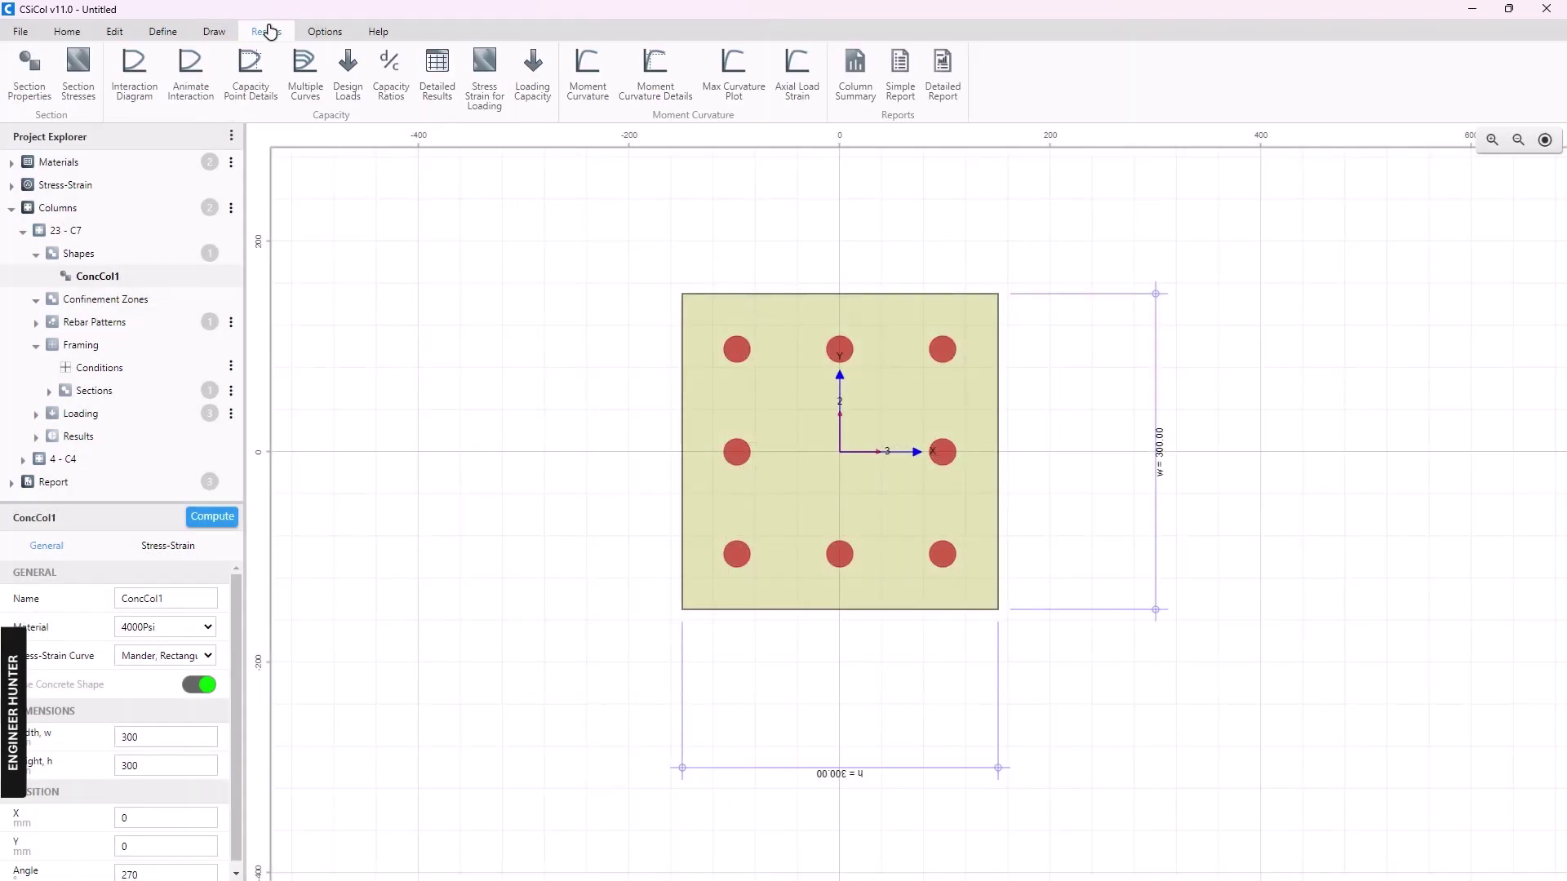
left_click(168, 31)
left_click(551, 74)
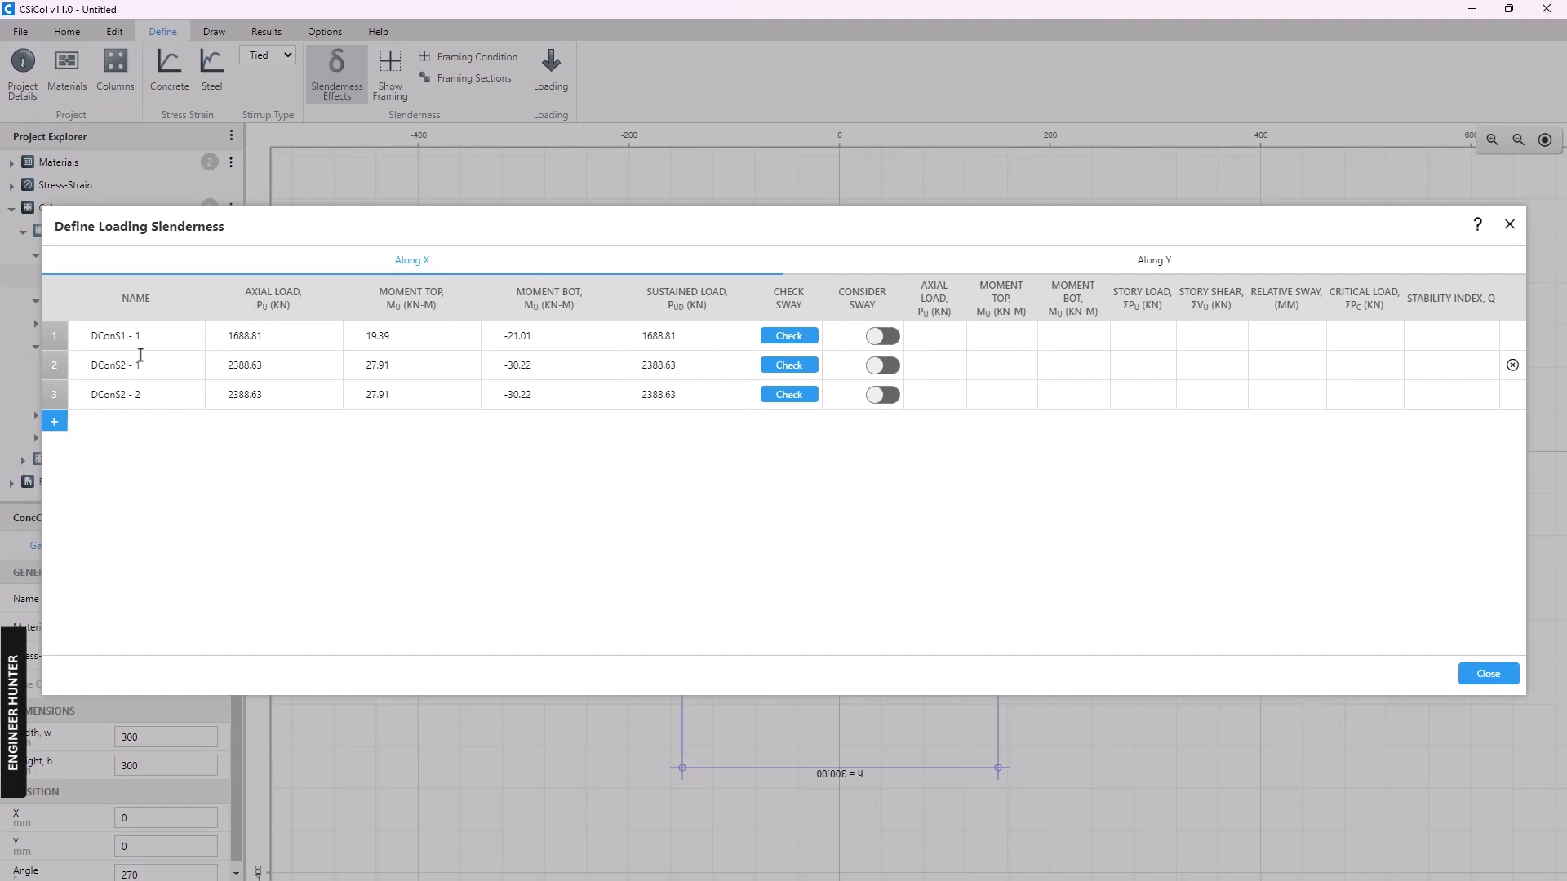
left_click(1154, 262)
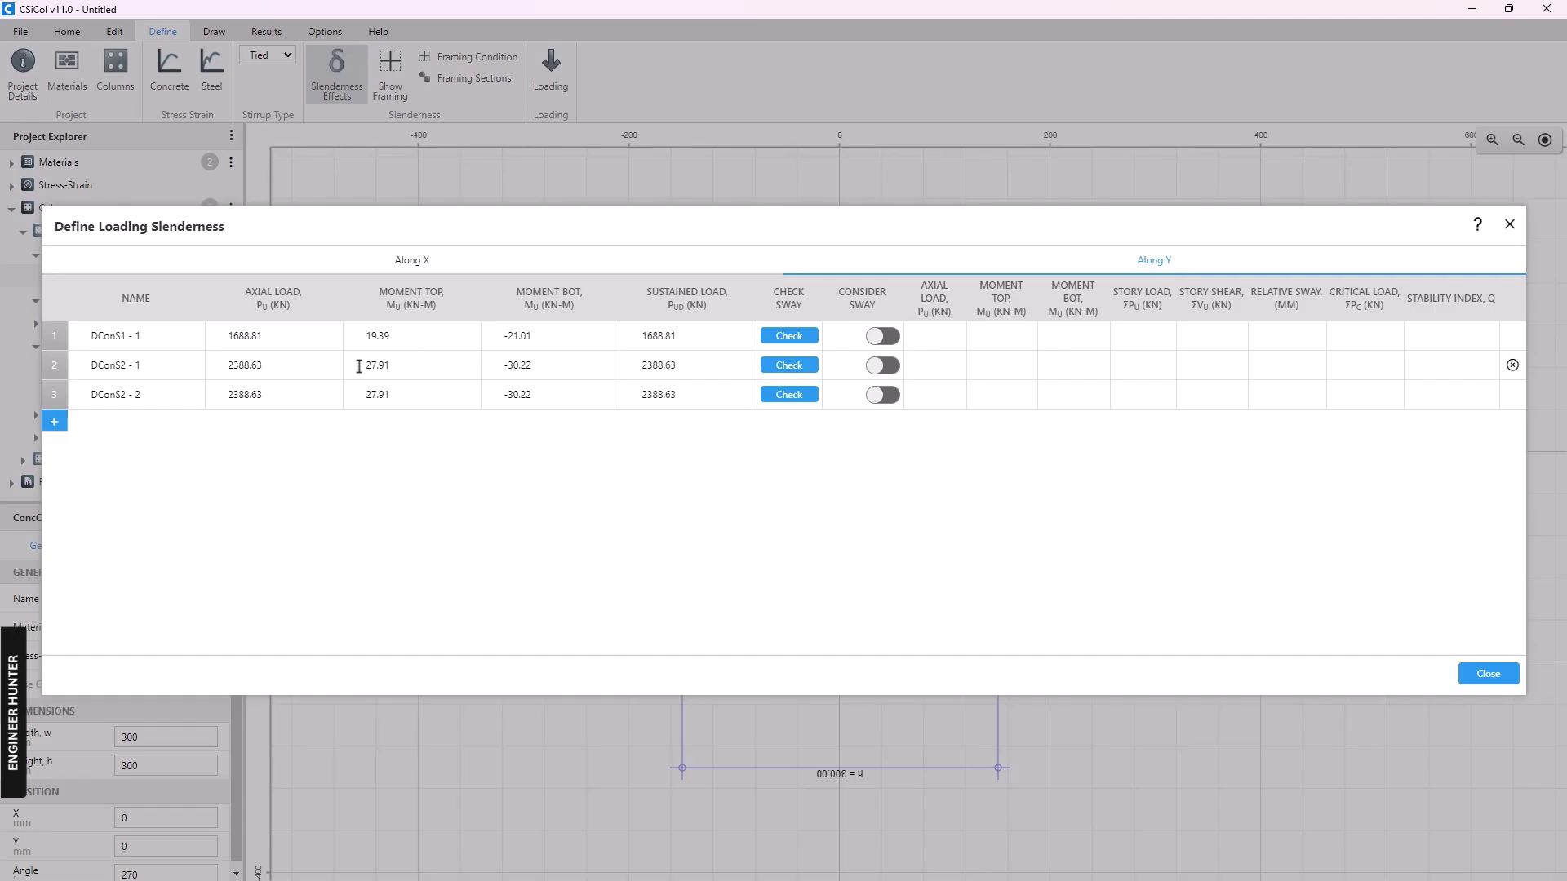
left_click(1509, 674)
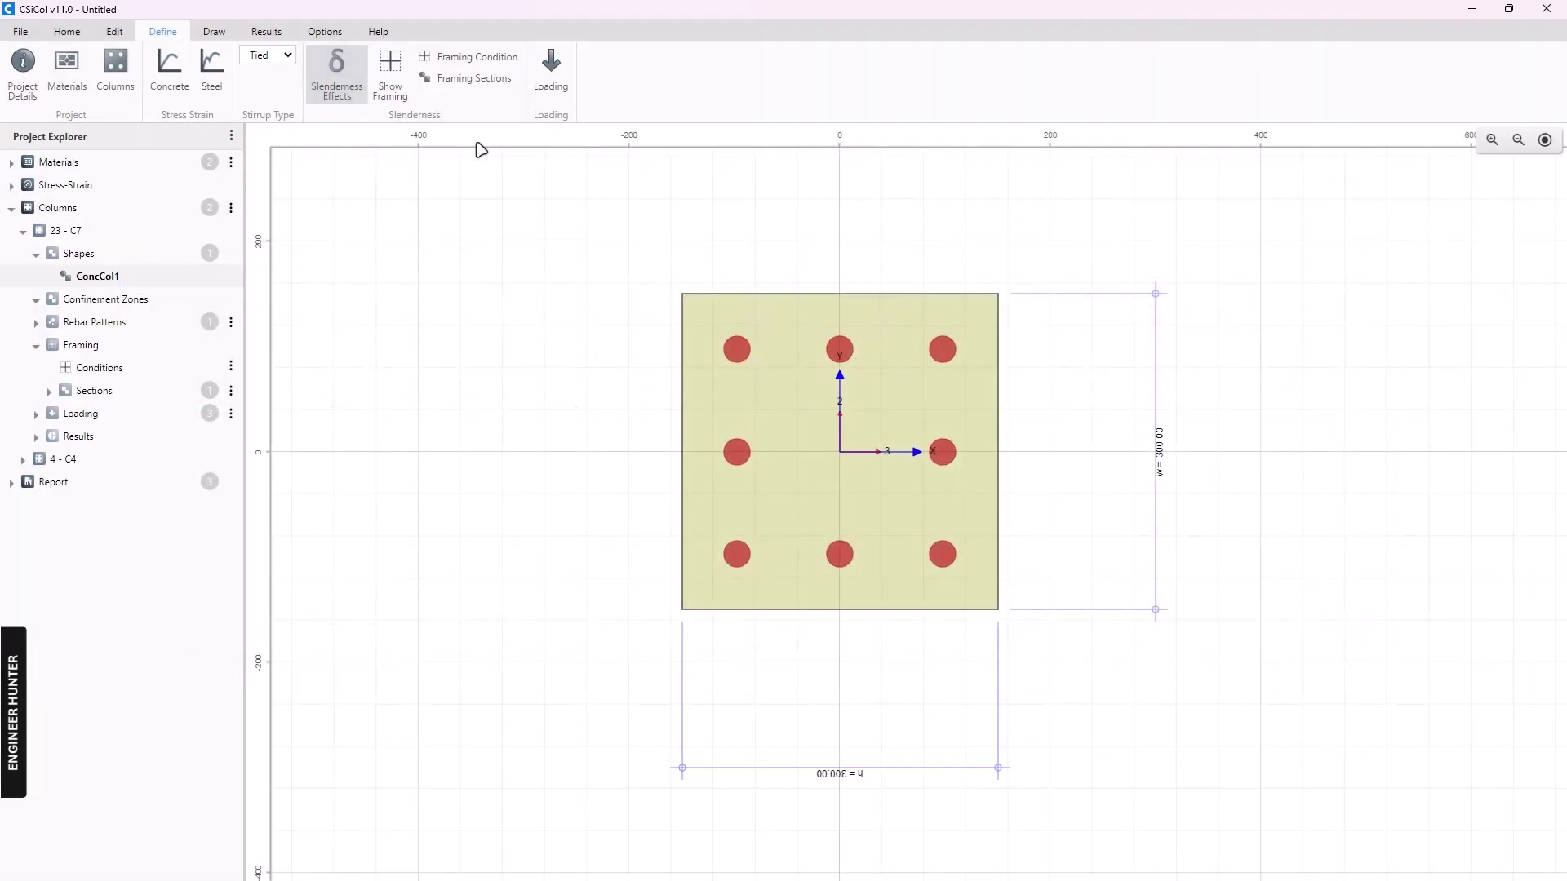
Check C7's top and bottom end capacity ratios (DConS1 0.89 OK, DConS2 Not OK), then reselect ConcCol1
left_click(266, 31)
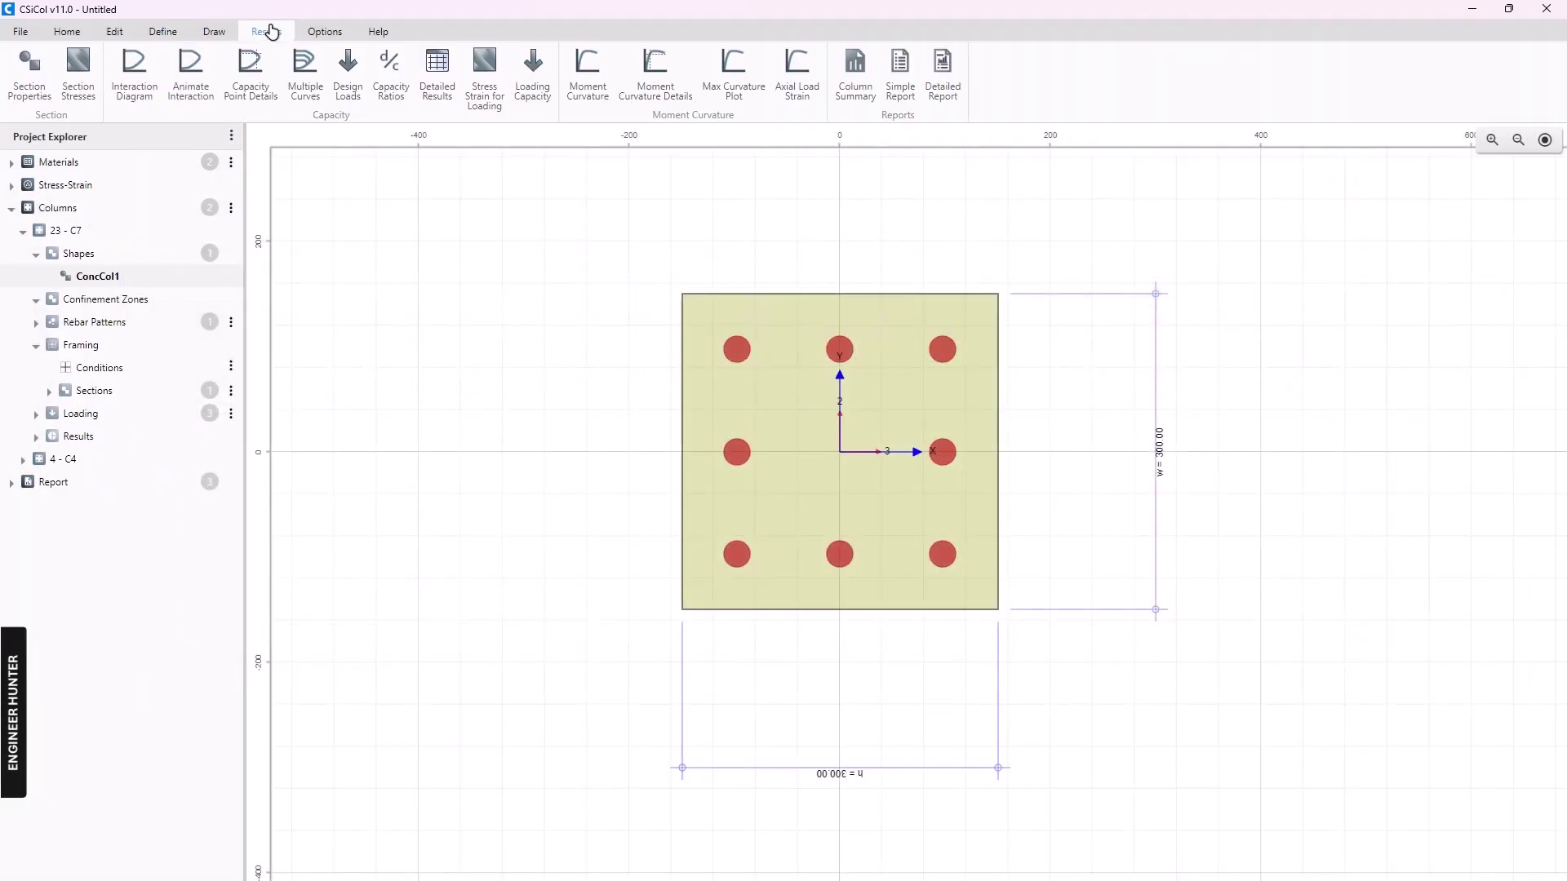
left_click(391, 78)
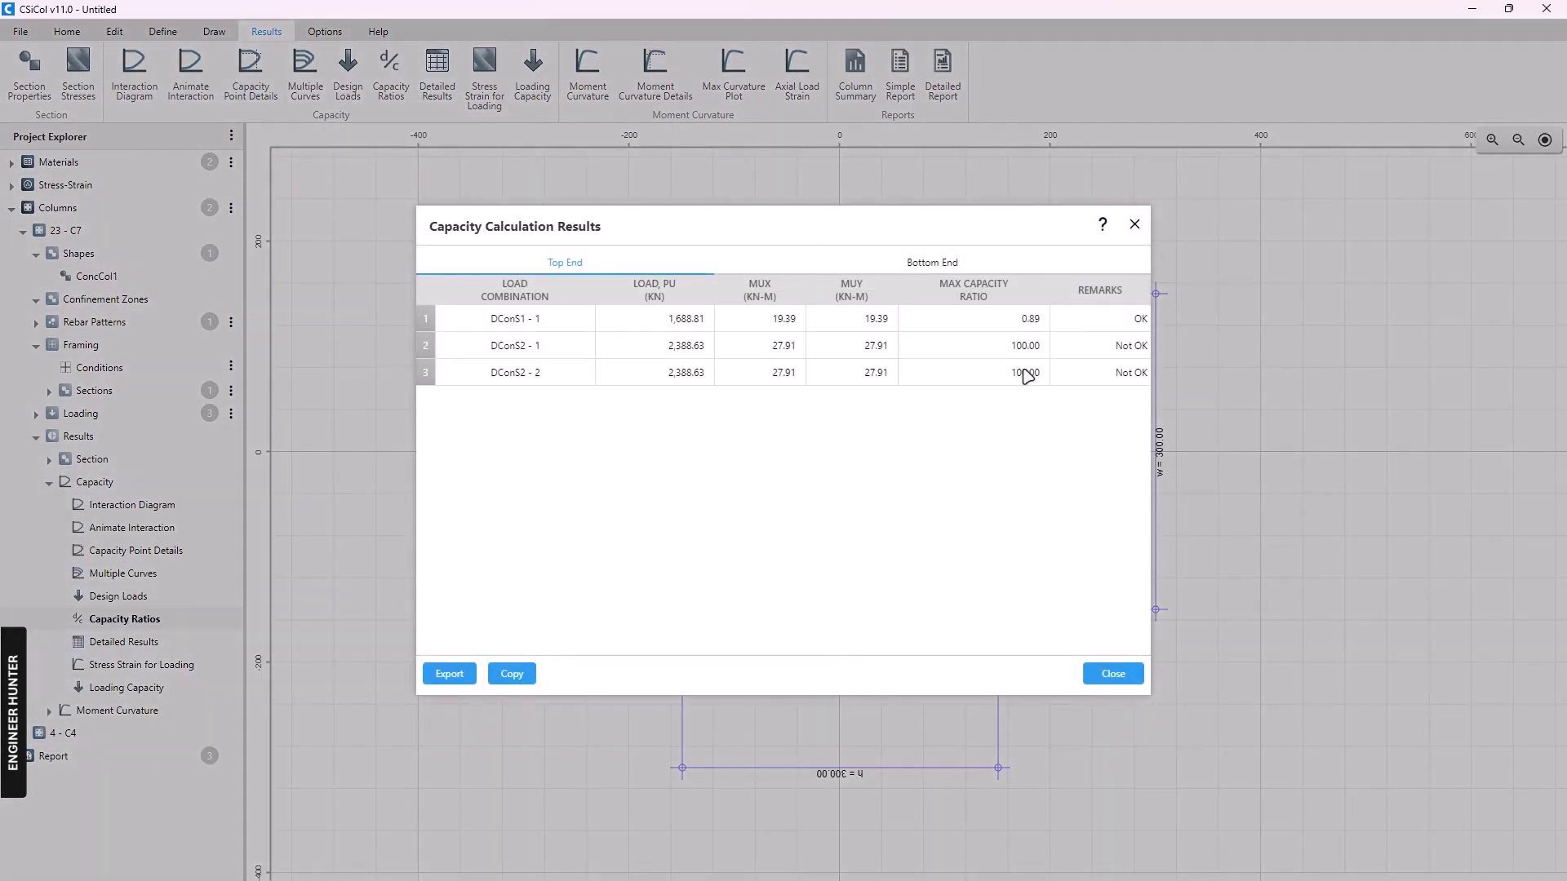
left_click(915, 266)
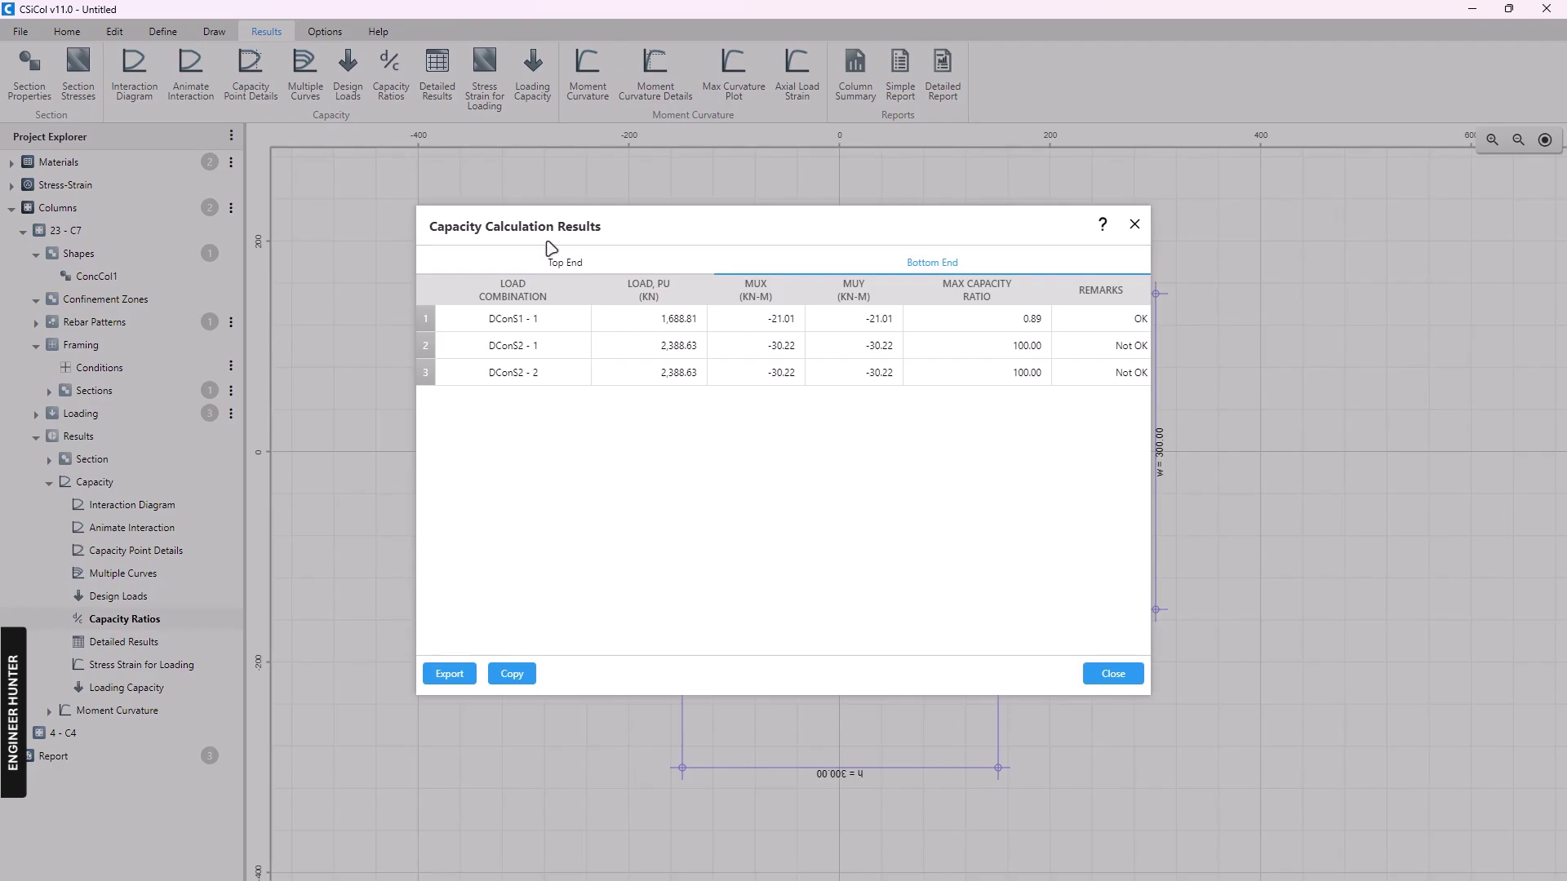
left_click(554, 265)
left_click(1135, 225)
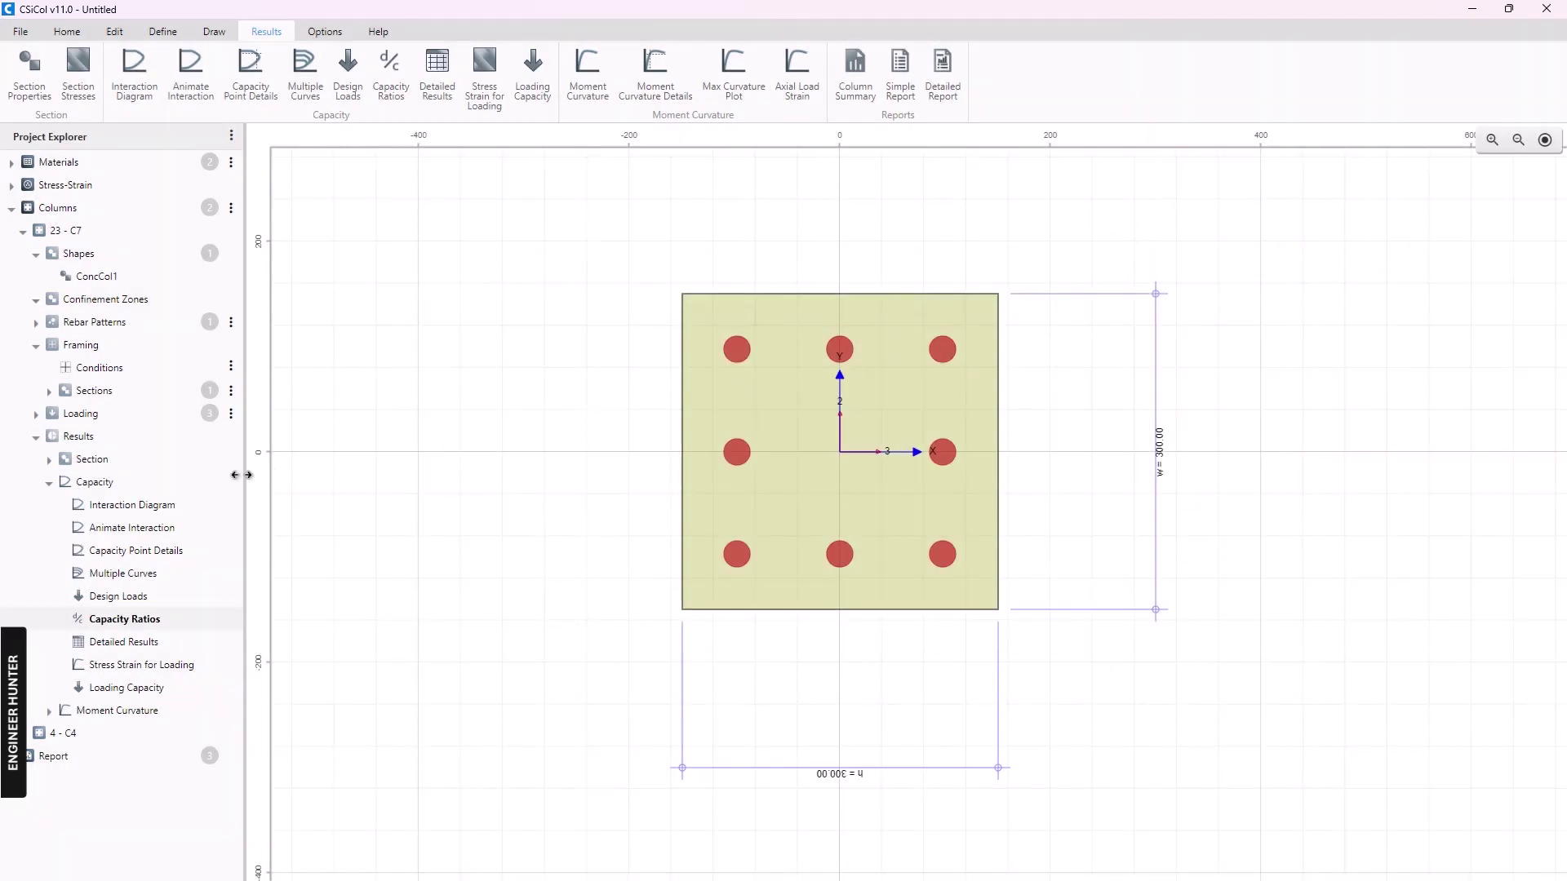
left_click(96, 277)
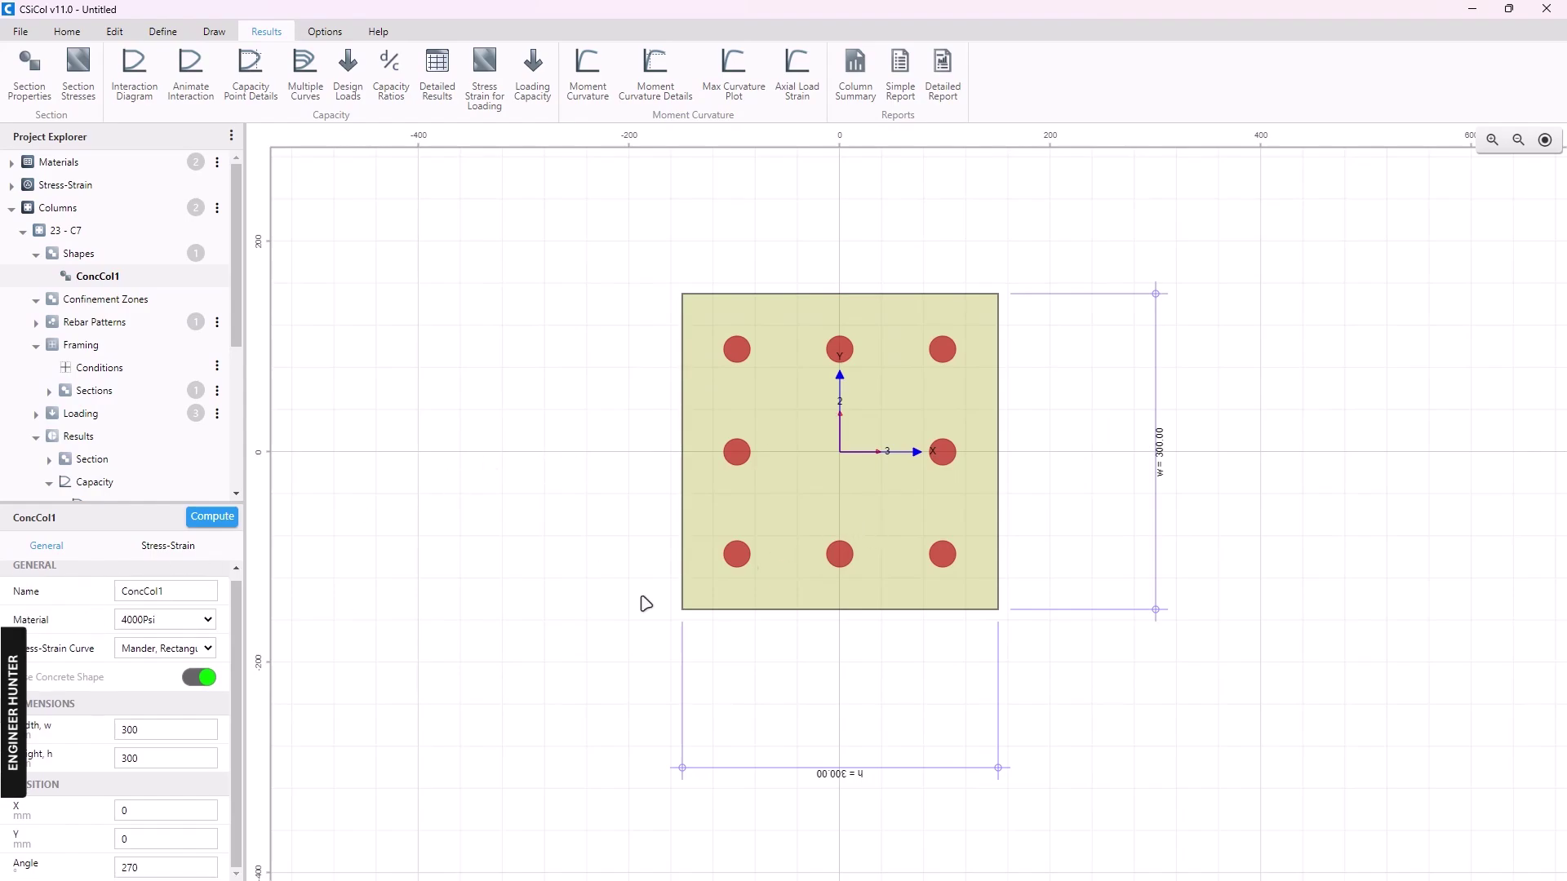
Resize the ConcCol1 concrete section to 400 × 400 mm
left_click_drag(142, 730, 111, 742)
type("400")
key("Tab")
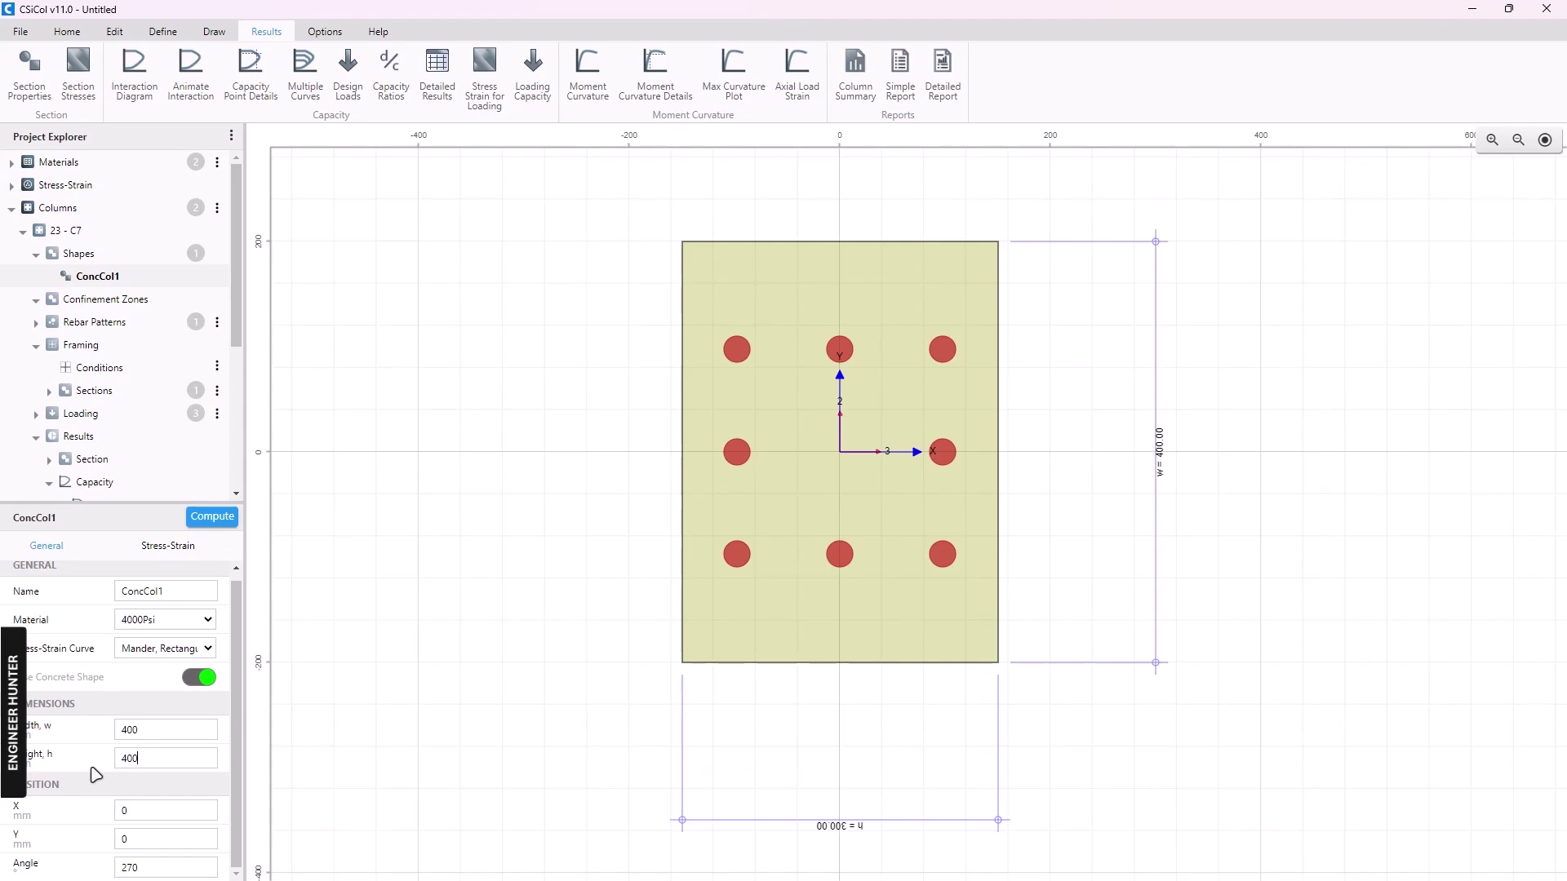
type("400")
key("Tab")
Set the rebar rectangle to 400 × 400 with two bars along each face, giving twelve d 25 bars
left_click(737, 350)
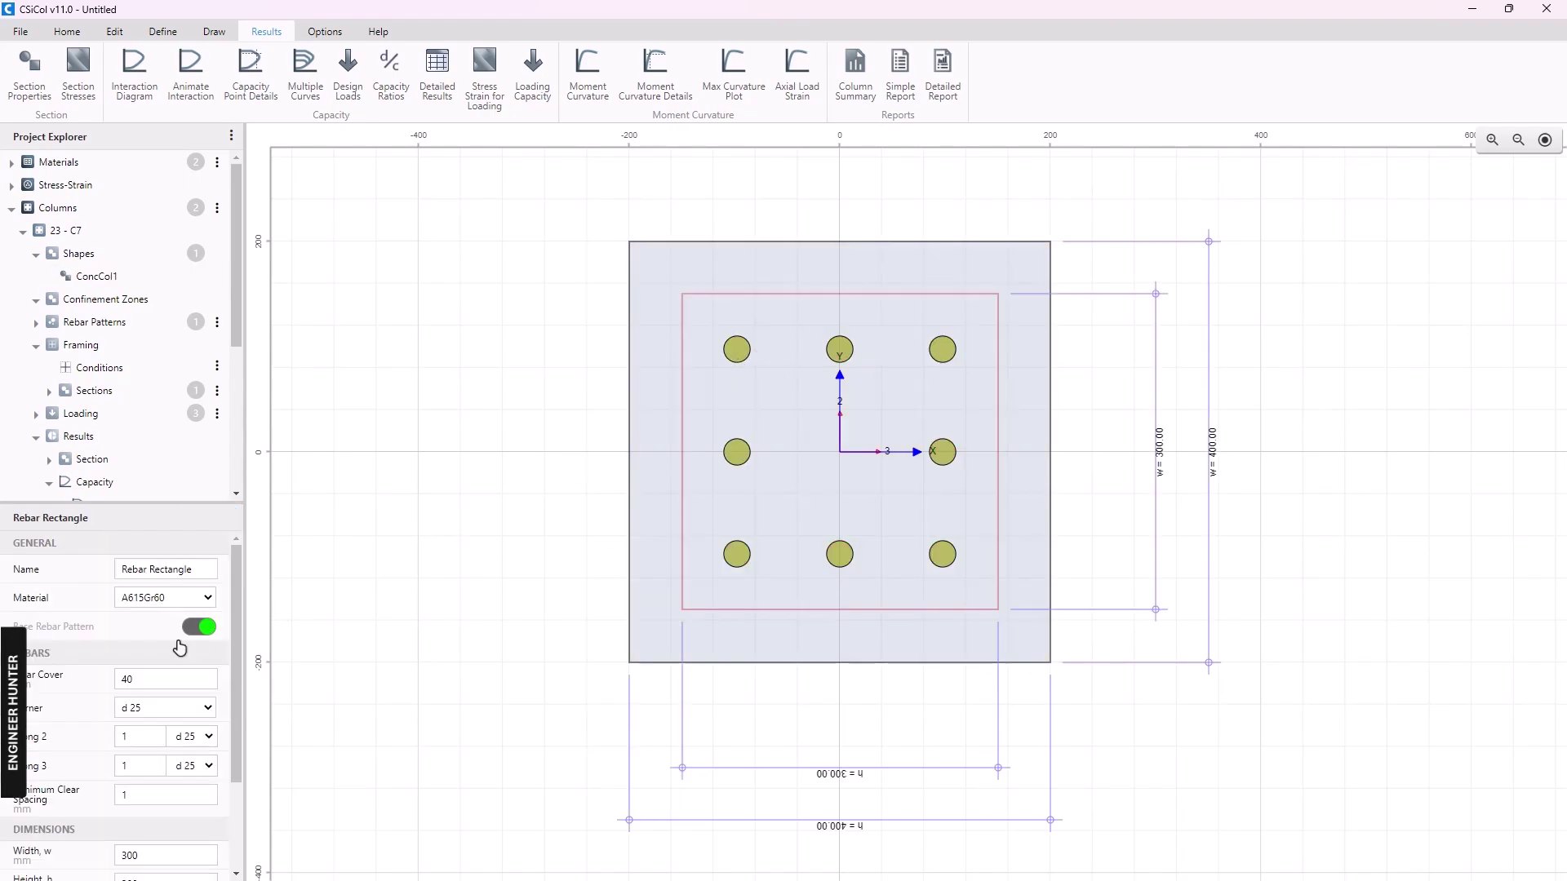
scroll(103, 672, "down", 3)
left_click_drag(143, 729, 98, 742)
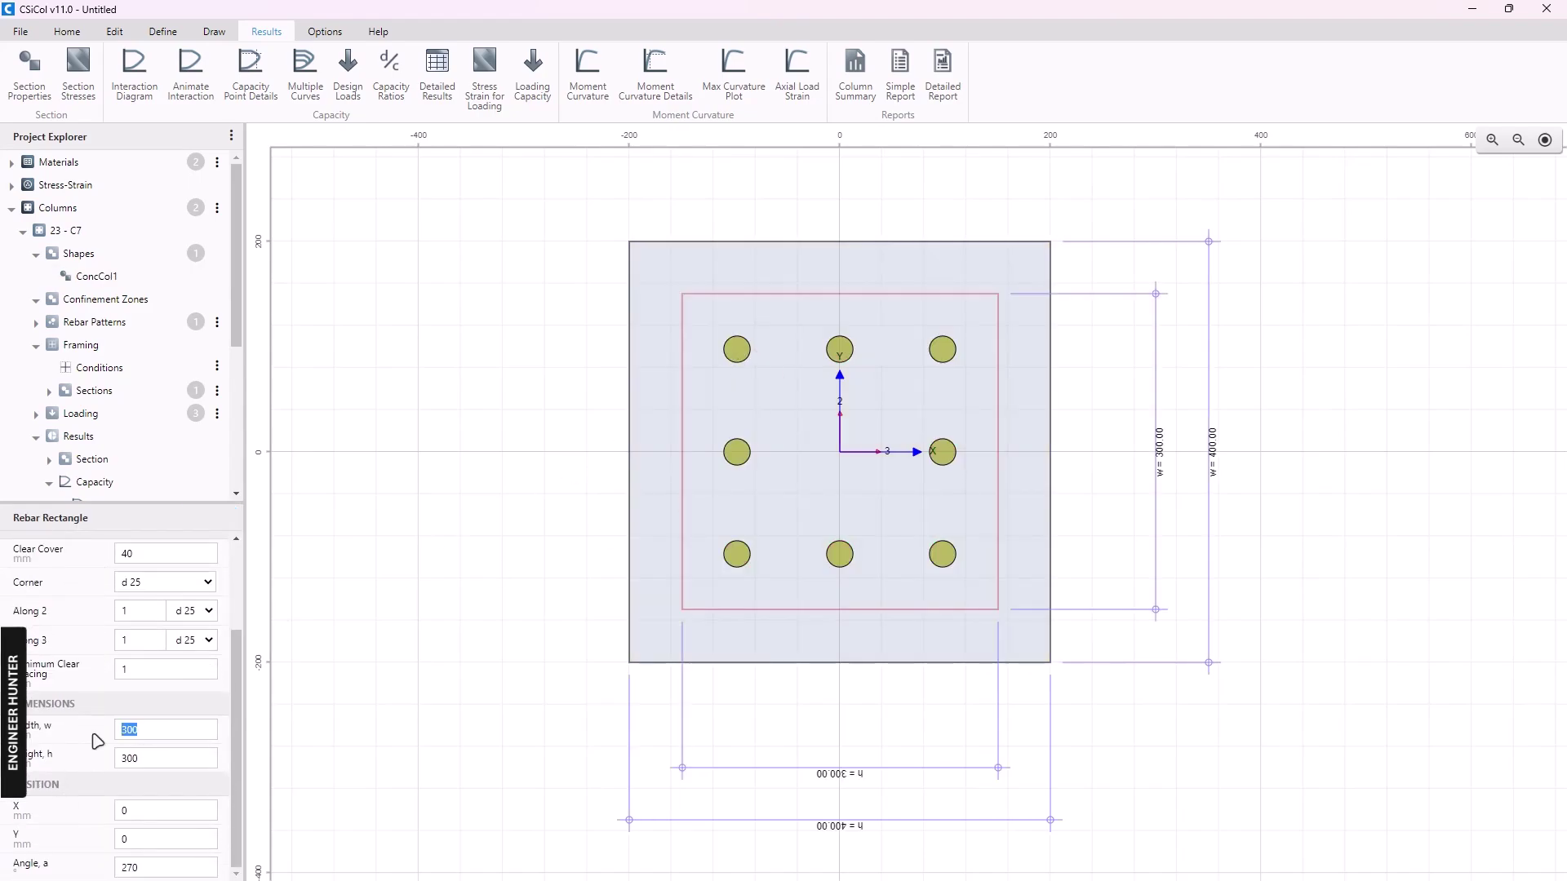
type("400")
key("Tab")
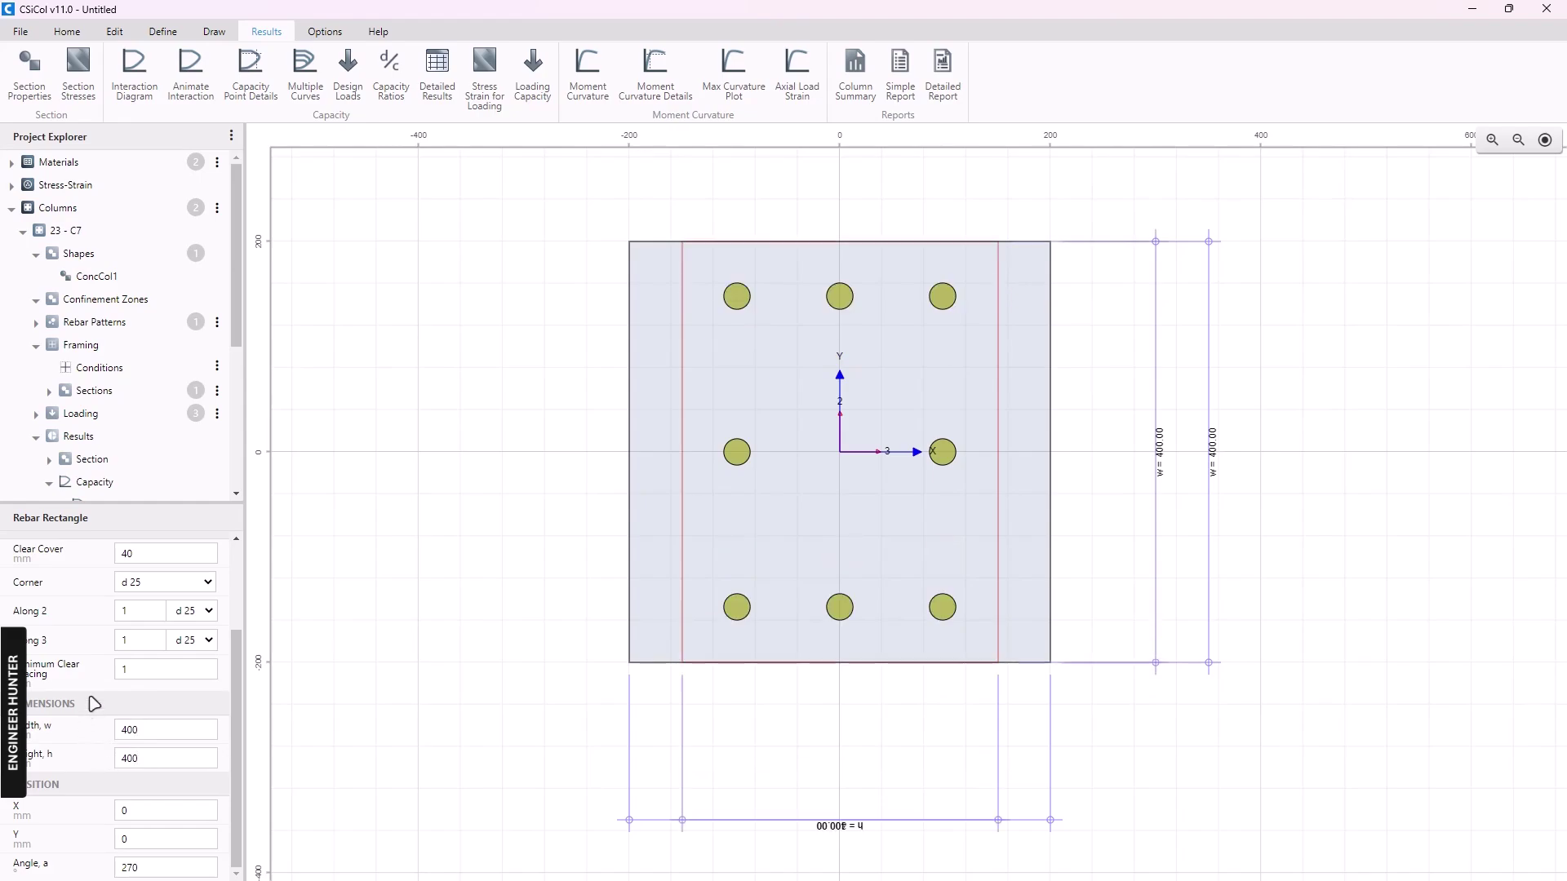
type("400")
key("Return")
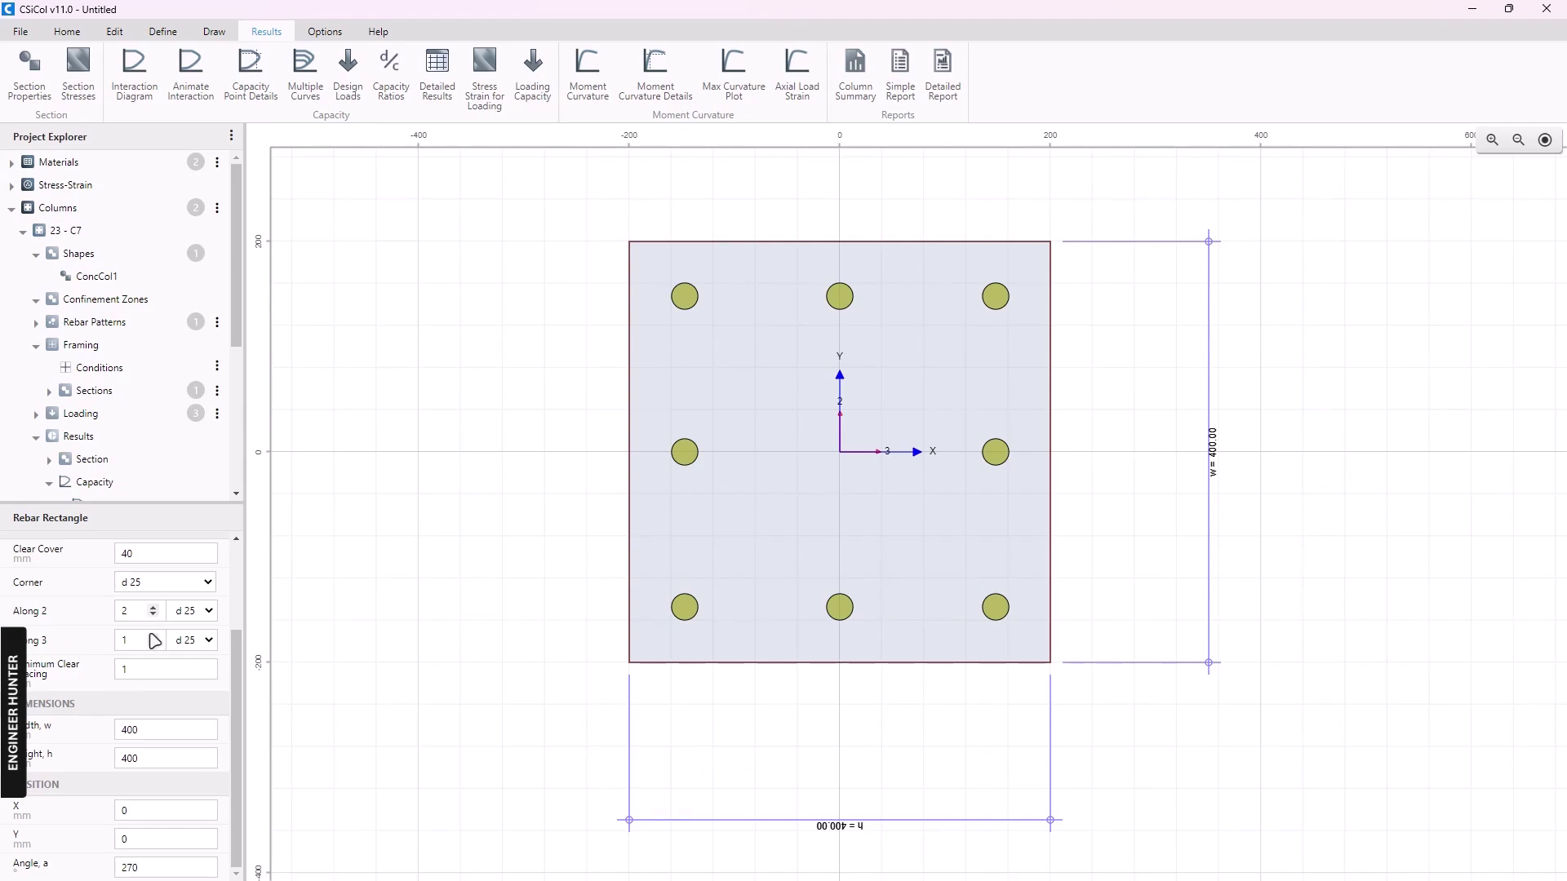
left_click(153, 635)
left_click(690, 470)
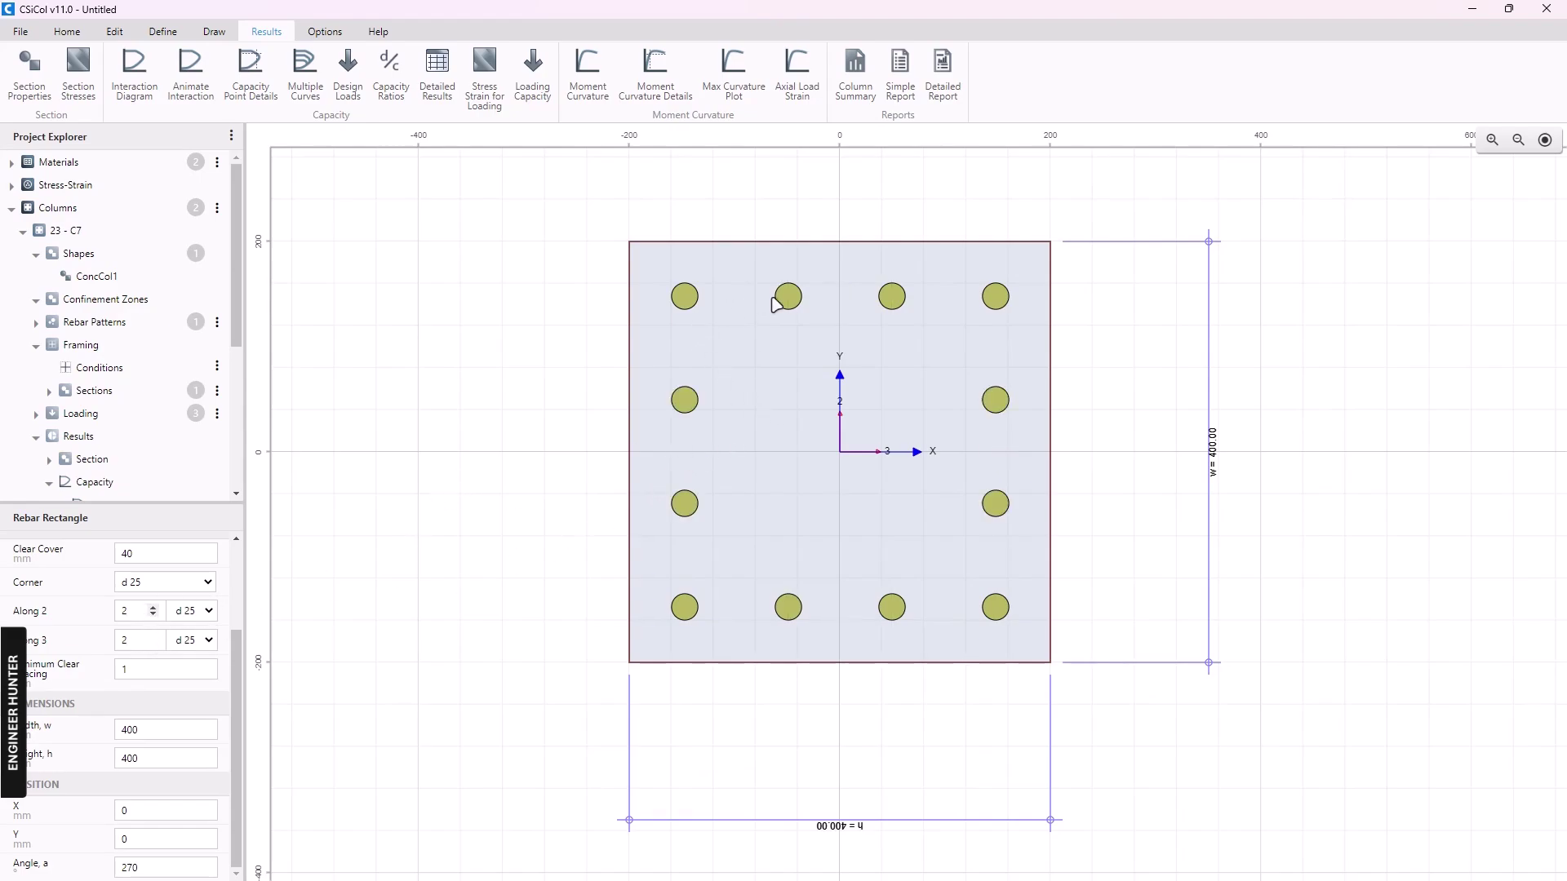
left_click(495, 252)
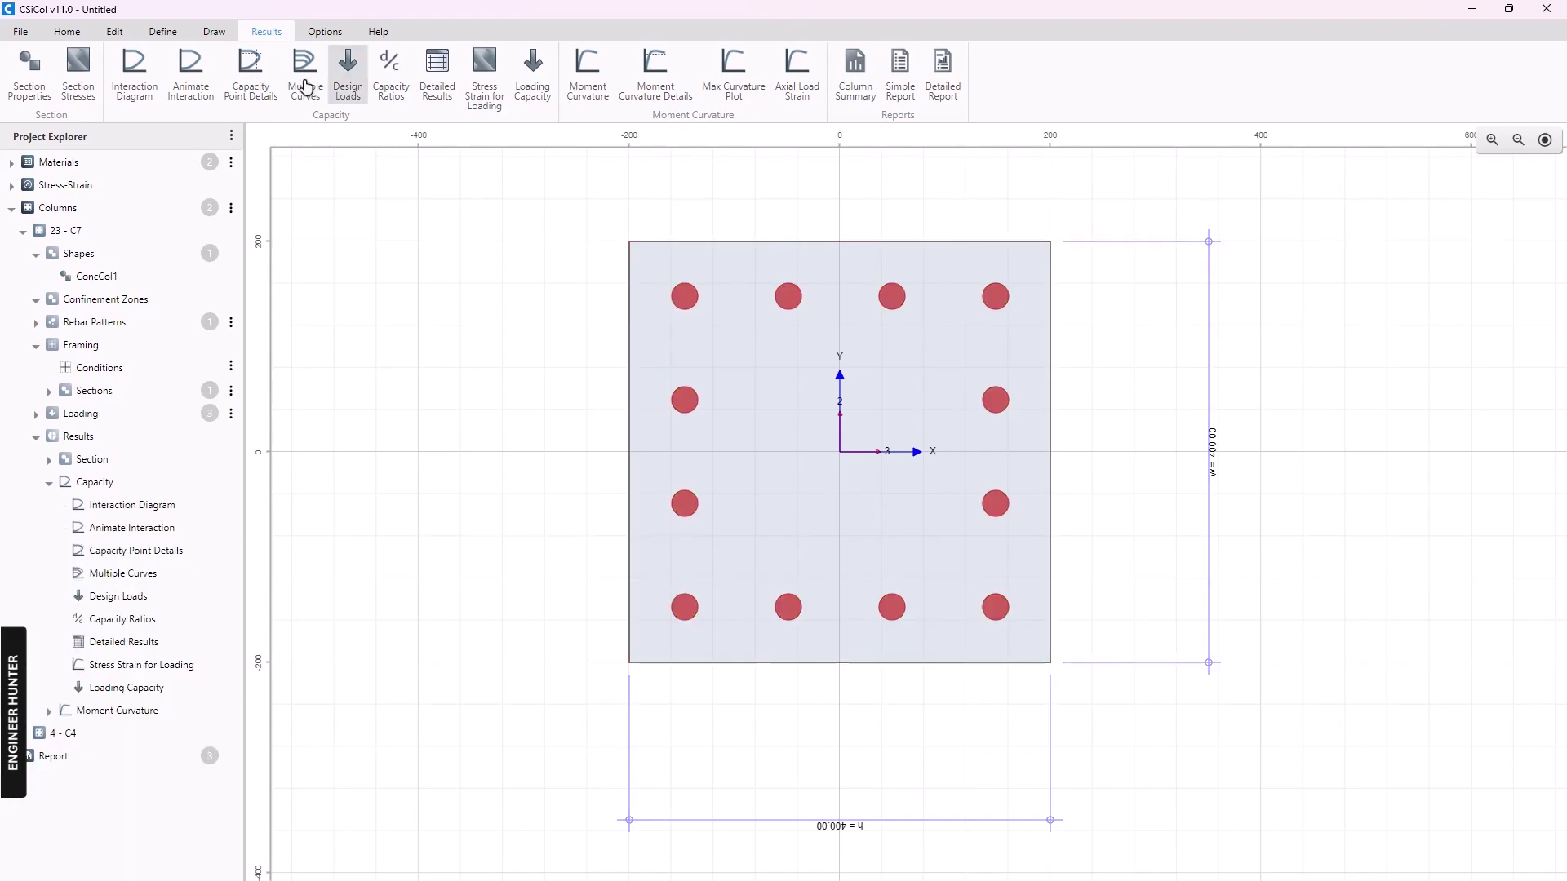
Recheck the enlarged C7's top and bottom capacity ratios: 0.54 and 0.76, all OK
left_click(391, 75)
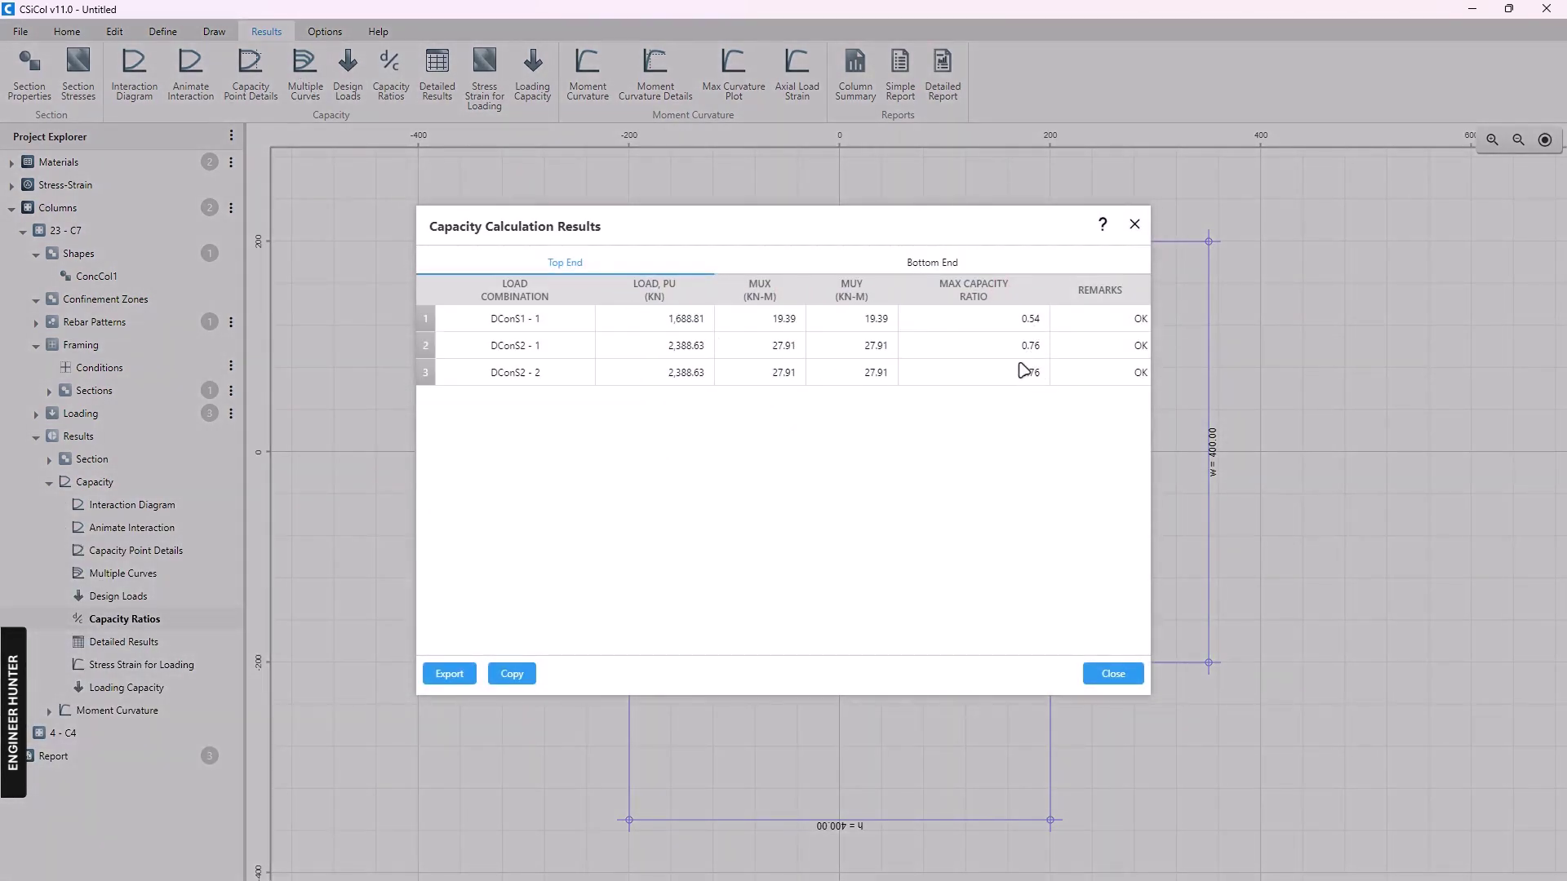
left_click(926, 269)
left_click(585, 269)
left_click(1111, 673)
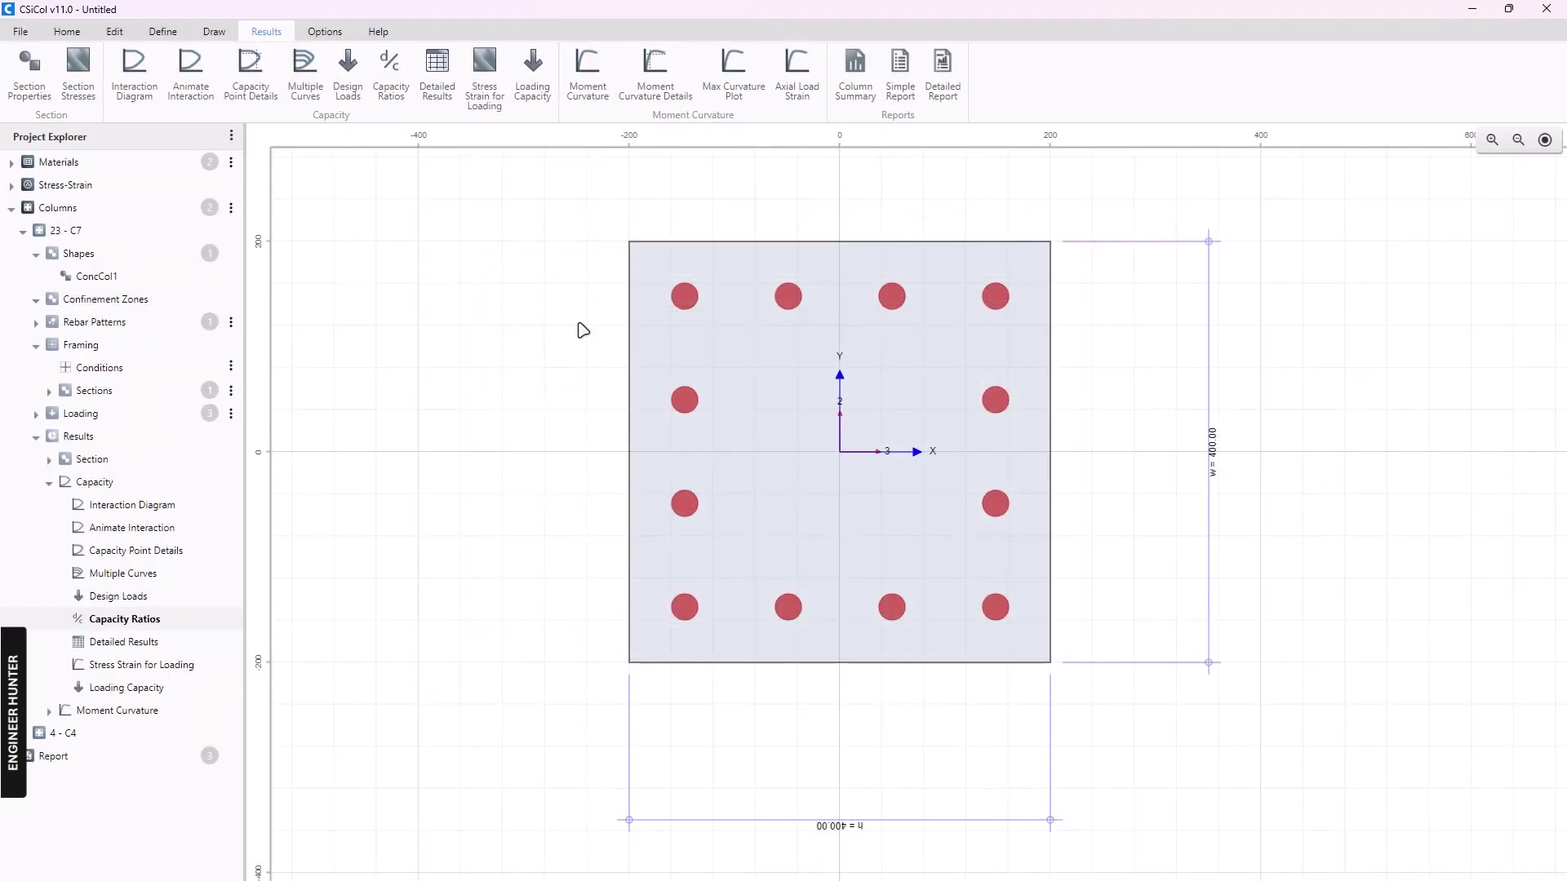
Plot the DConS1 and DConS2 Top and Bottom load points on C7's interaction diagram, ending with DConS2 - 1 - Bottom
left_click(127, 78)
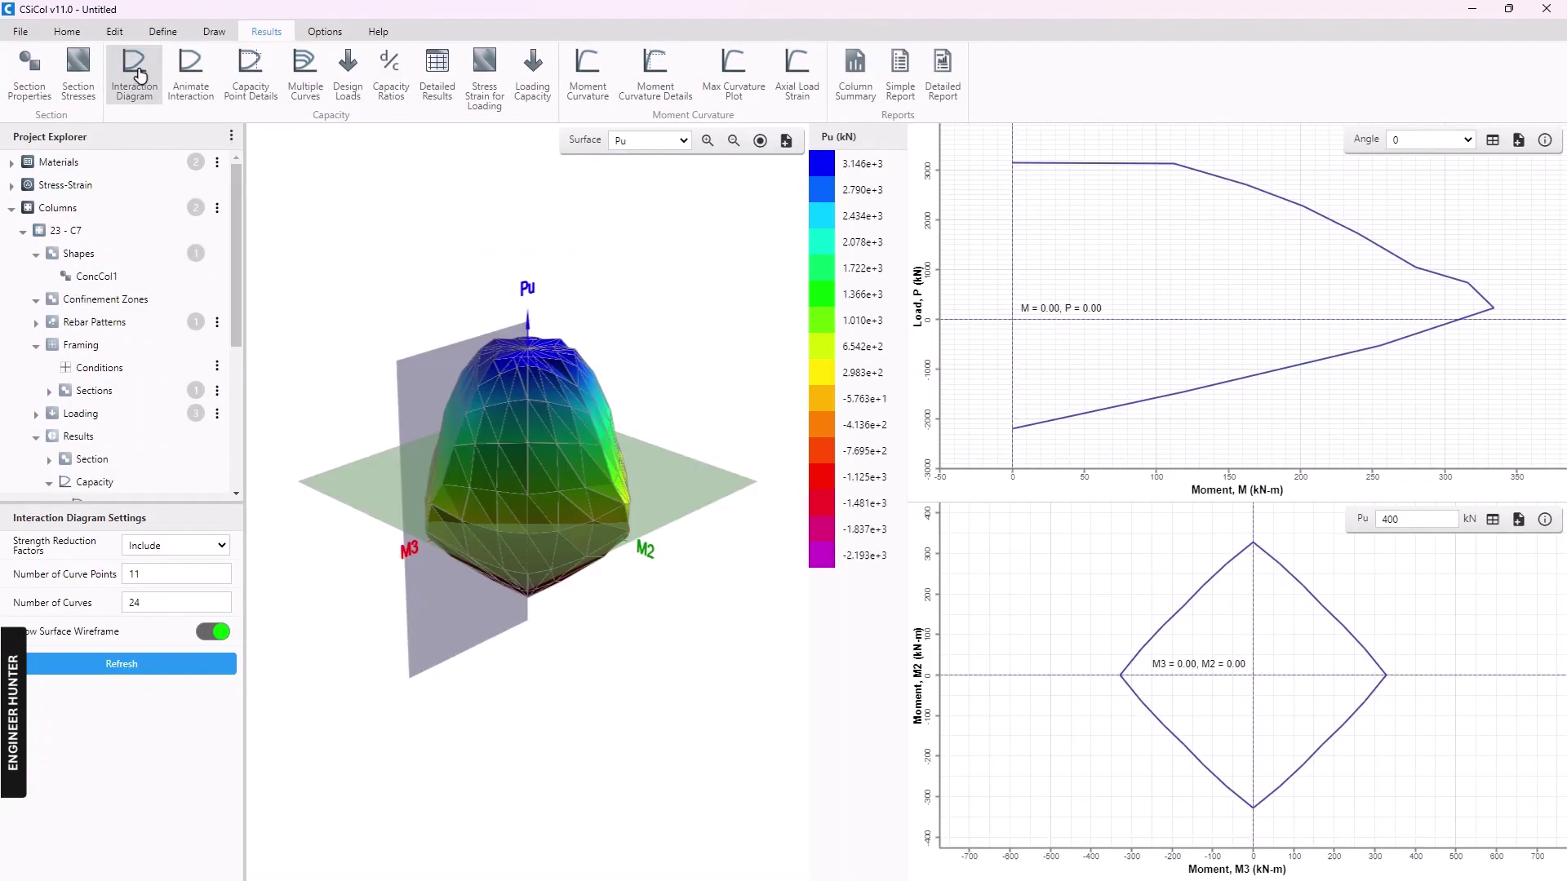
left_click(1438, 151)
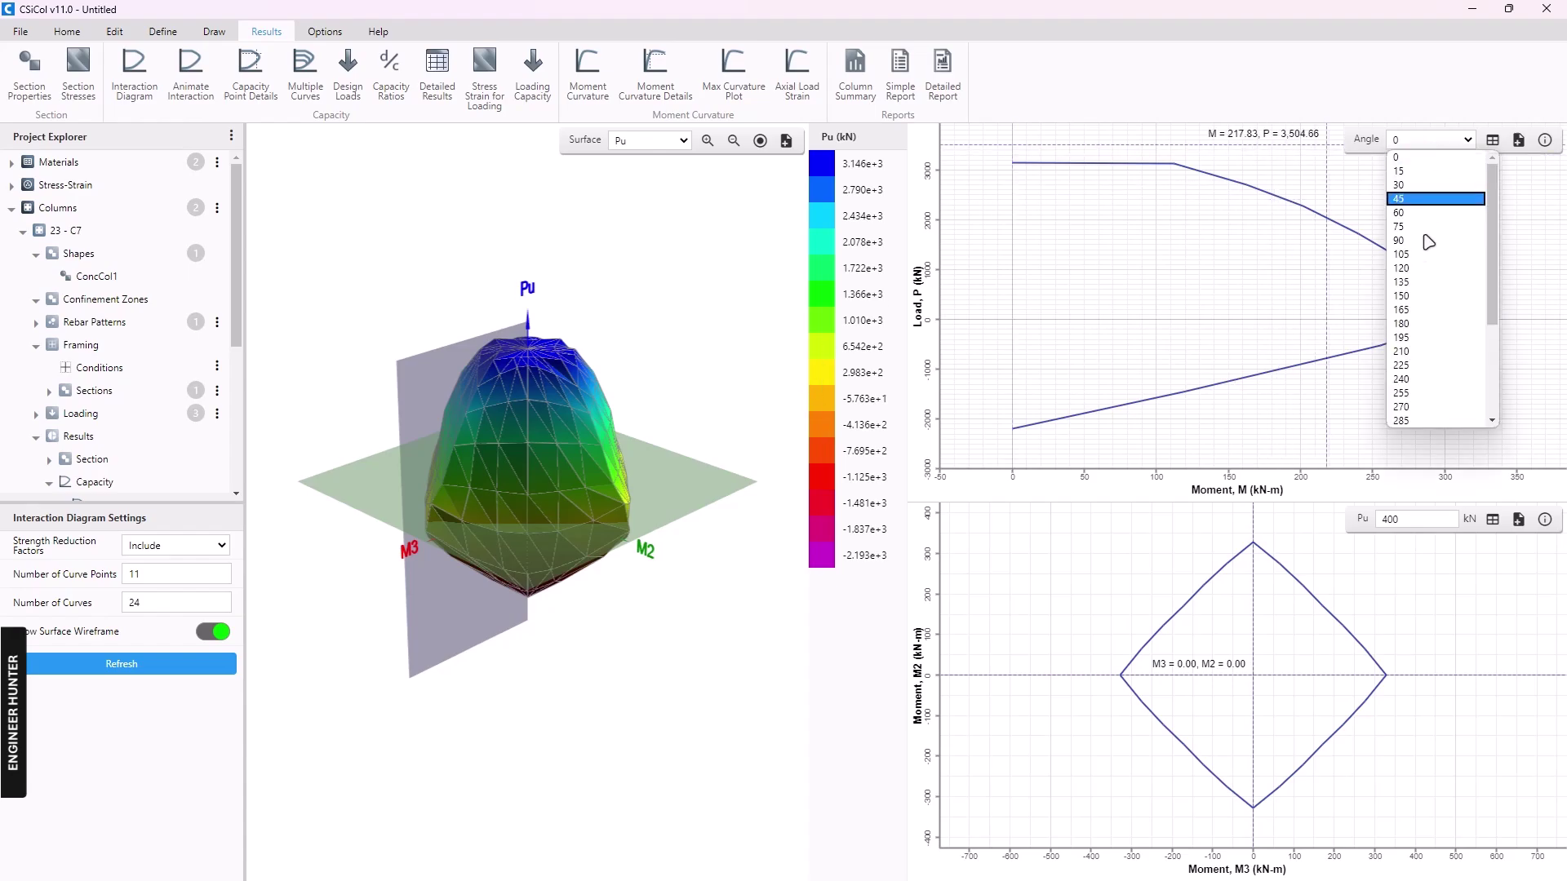
scroll(1432, 286, "down", 4)
left_click(1438, 355)
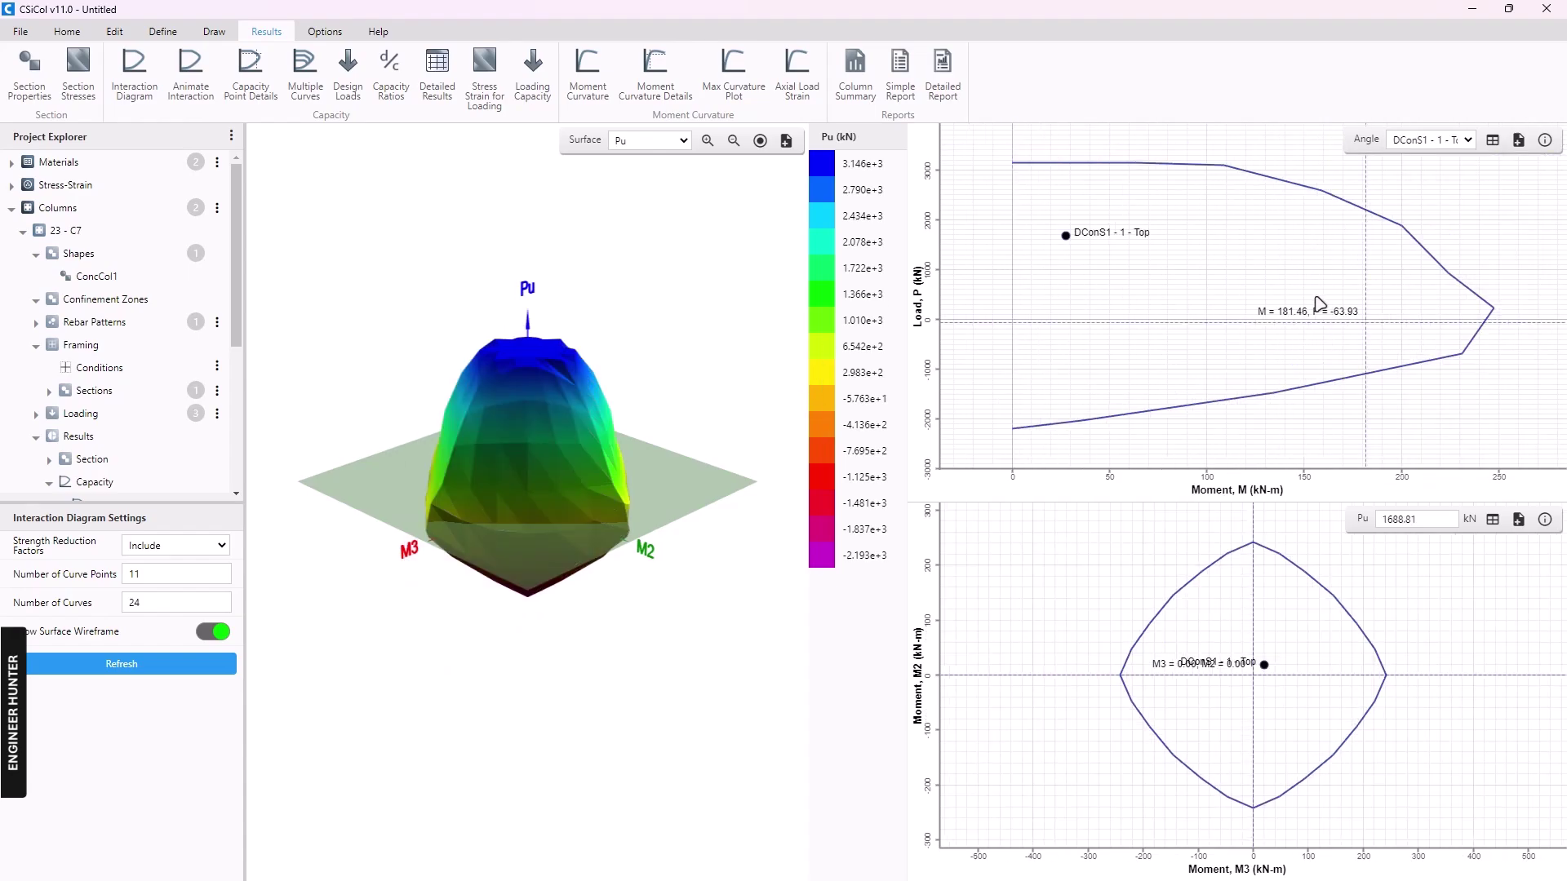
left_click(1430, 140)
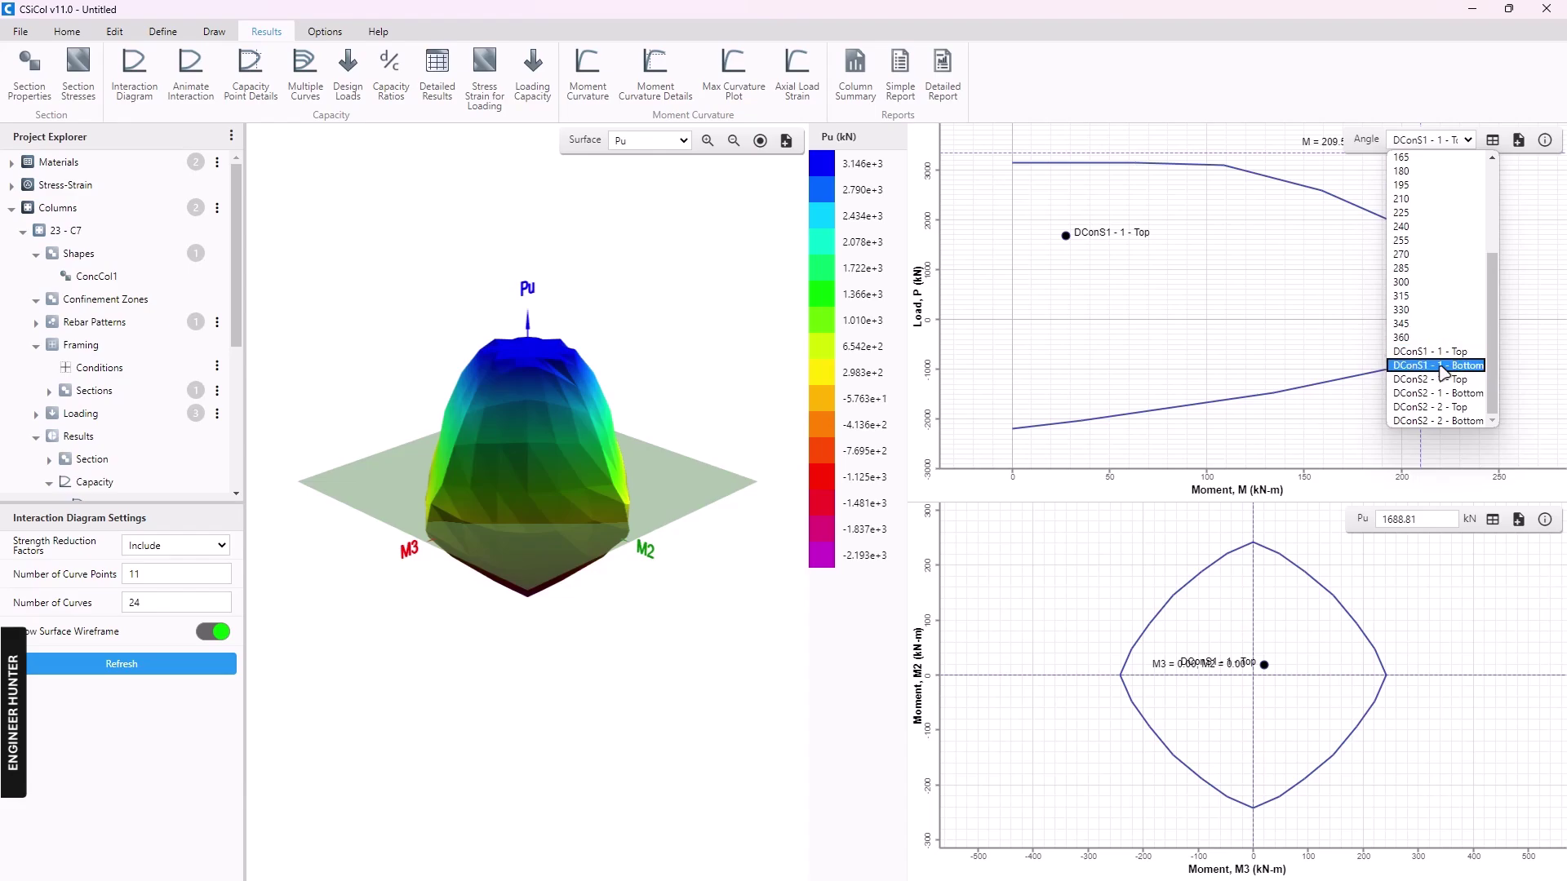
left_click(1438, 371)
left_click(1430, 140)
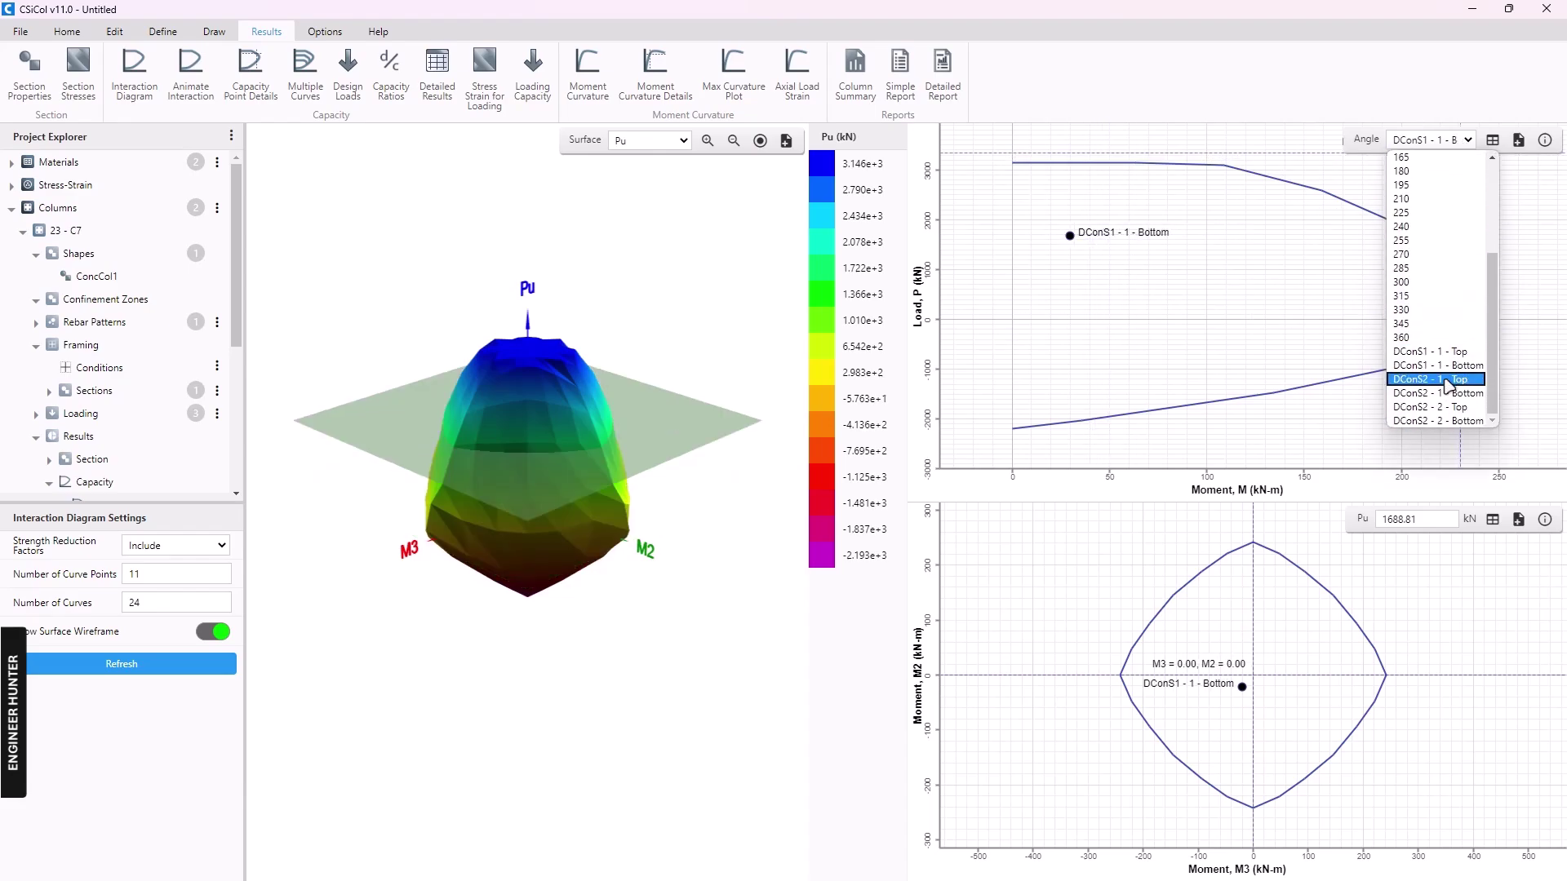
left_click(1441, 384)
left_click(1429, 141)
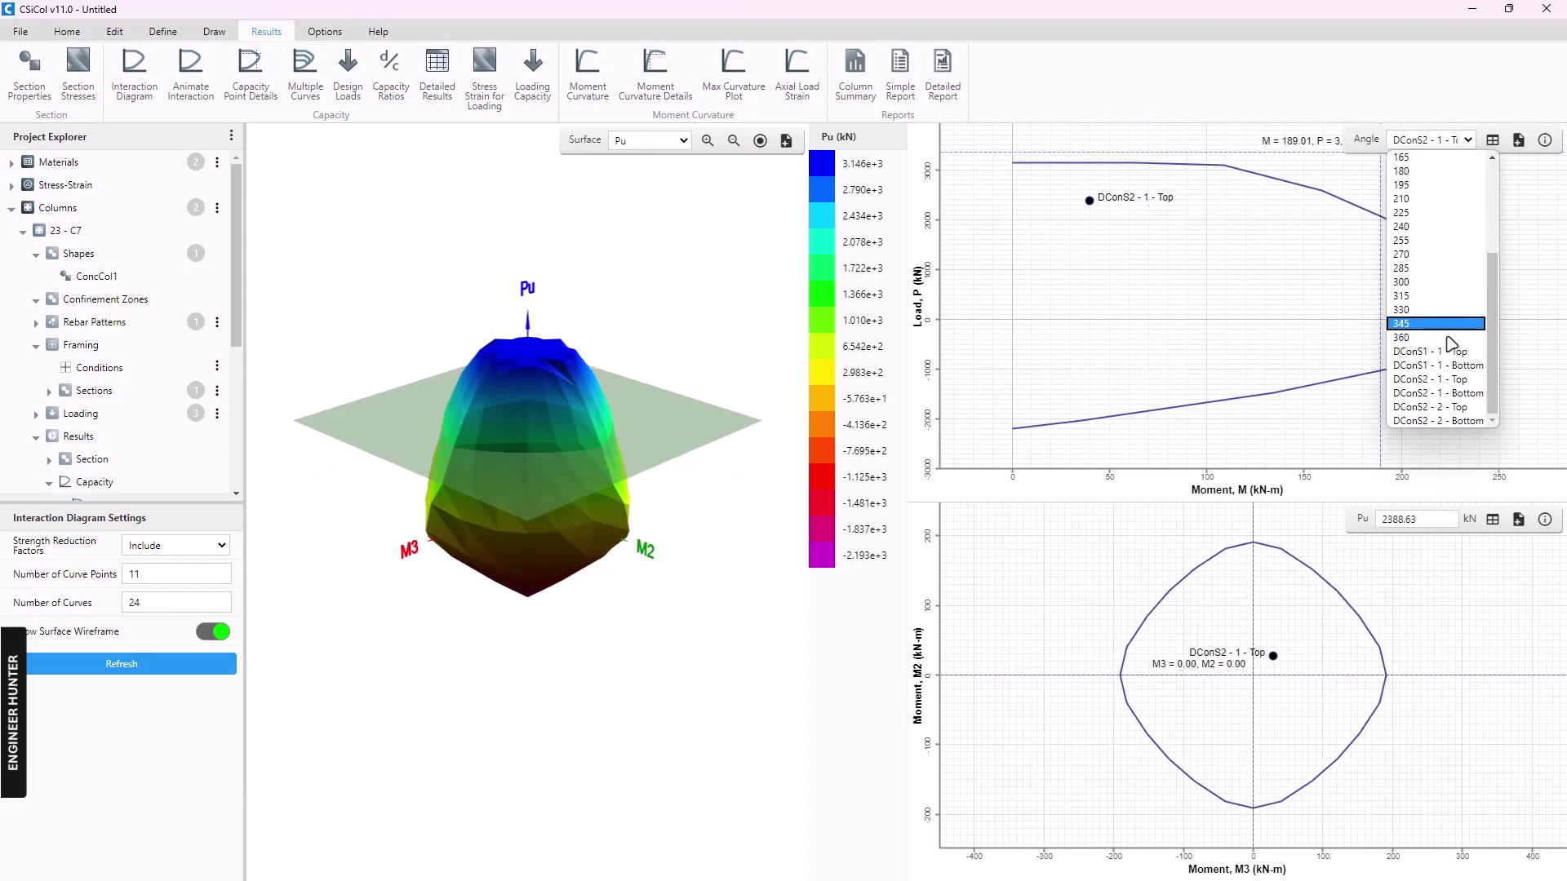
left_click(1441, 397)
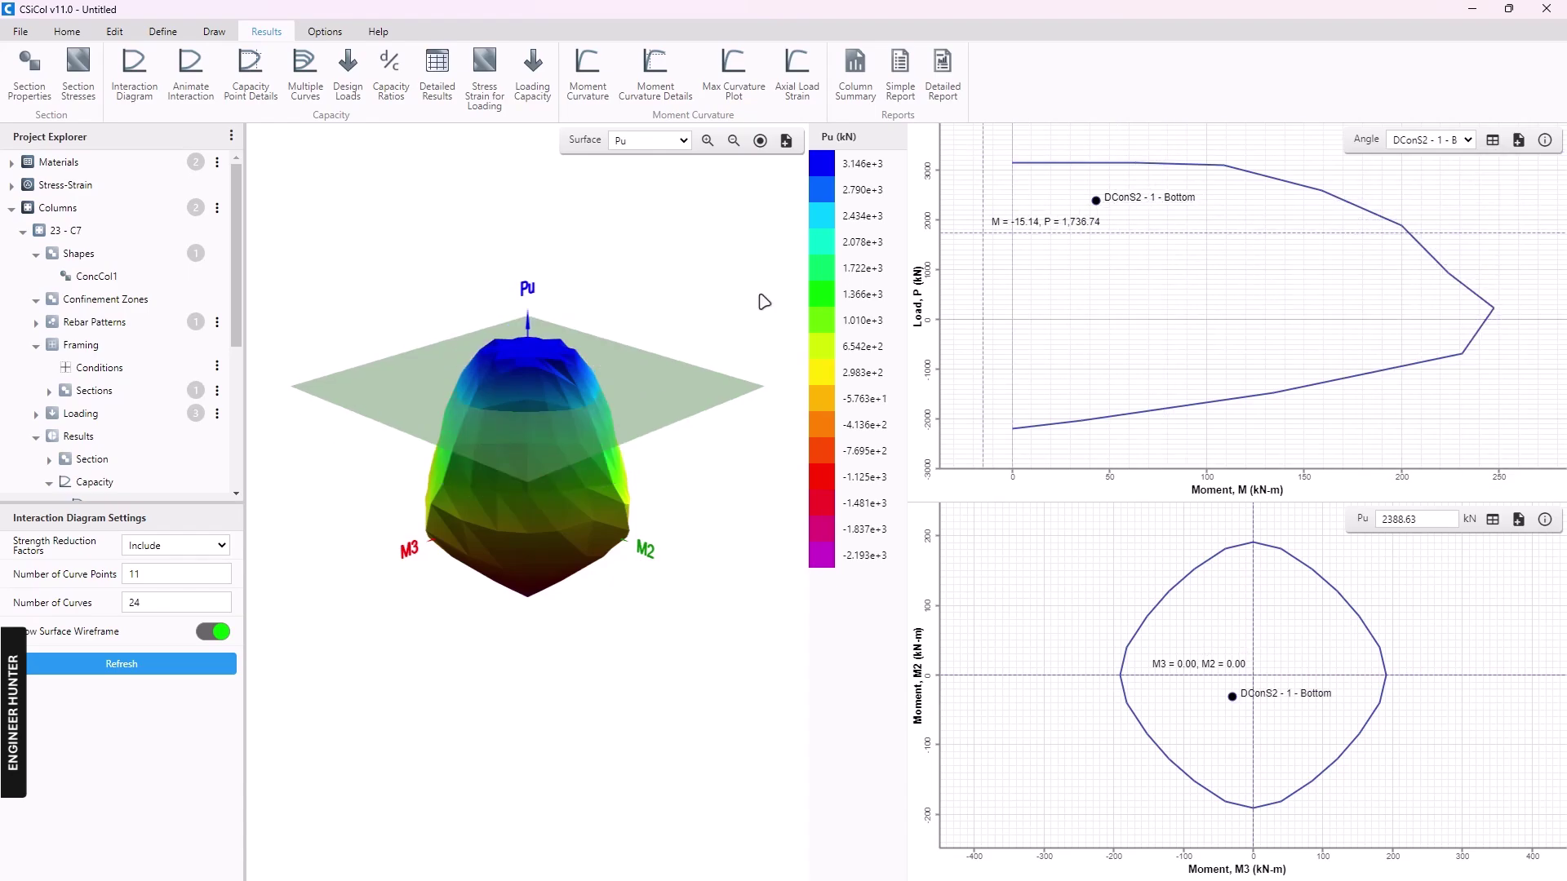
Generate the simple report and scroll through the 23 - C7 and 4 - C4 pages
left_click(880, 97)
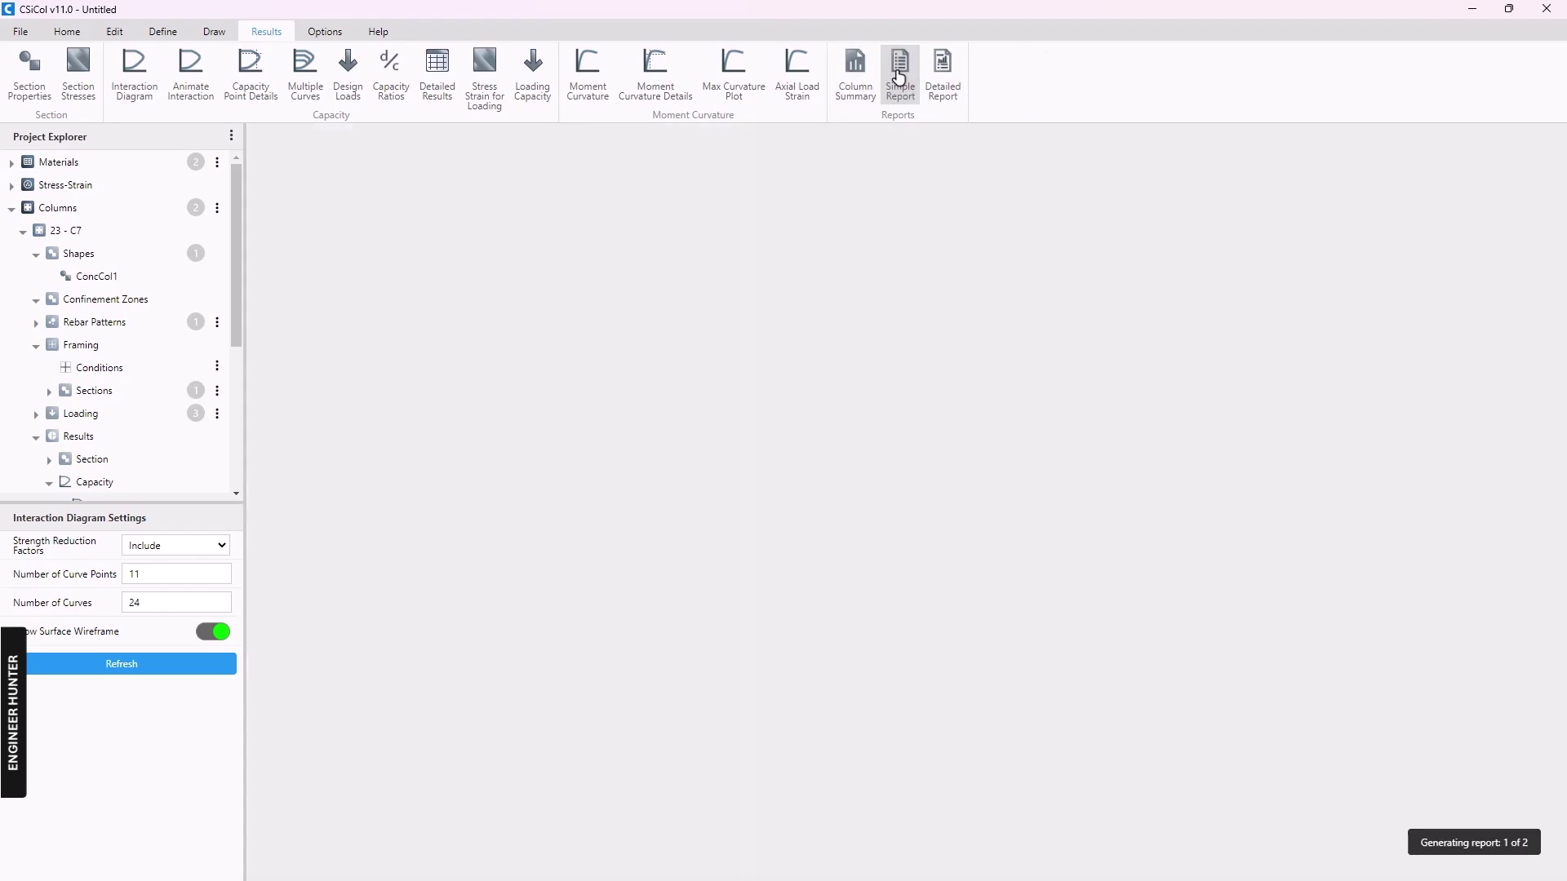
scroll(1005, 326, "down", 5)
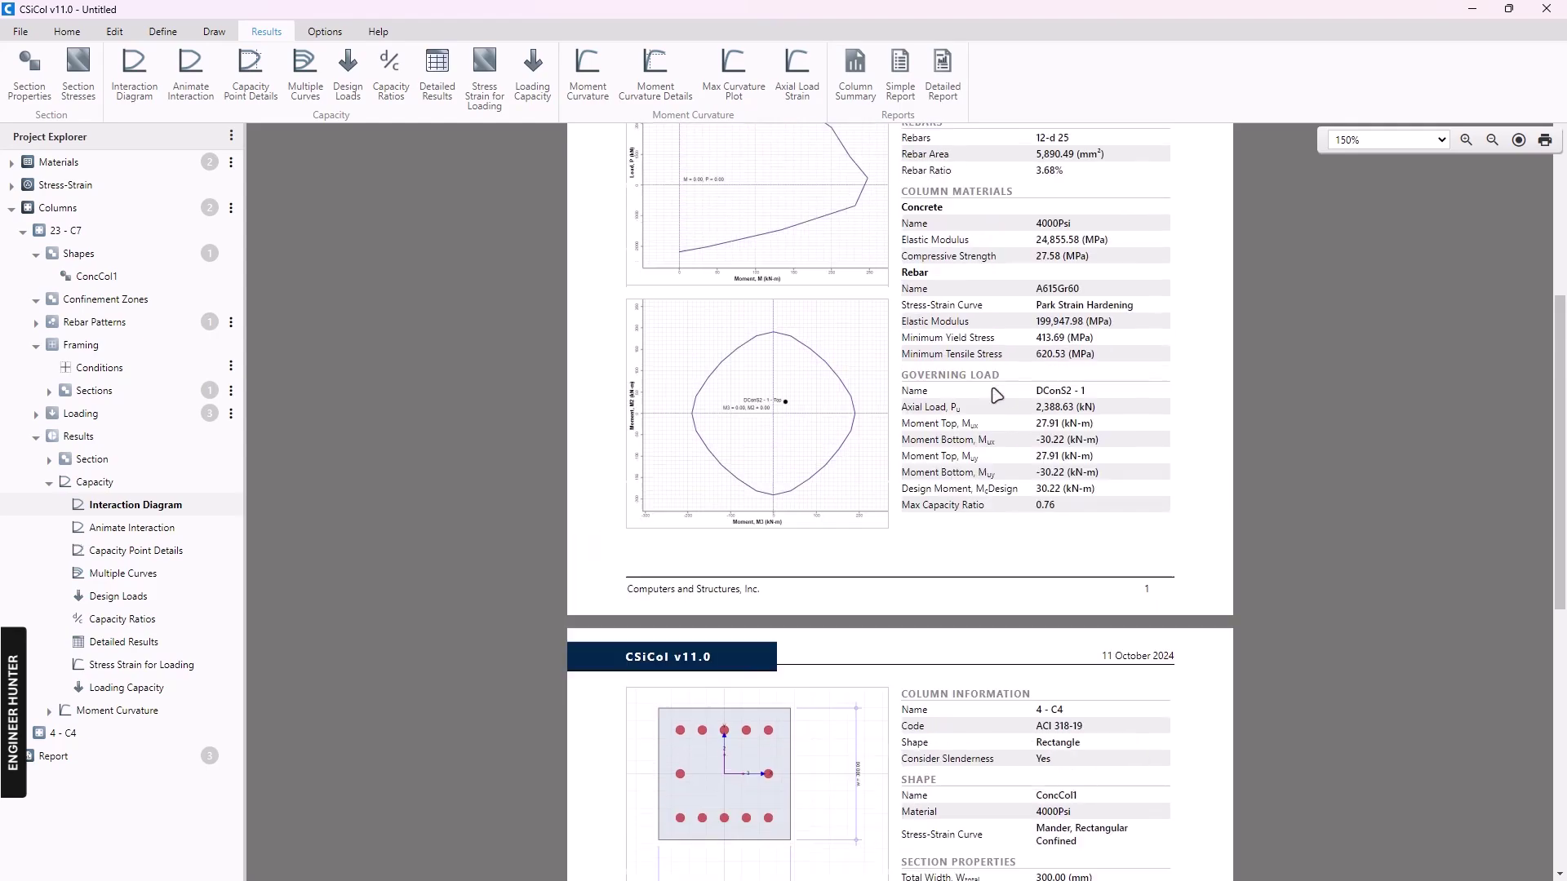
scroll(979, 351, "up", 5)
scroll(944, 355, "down", 5)
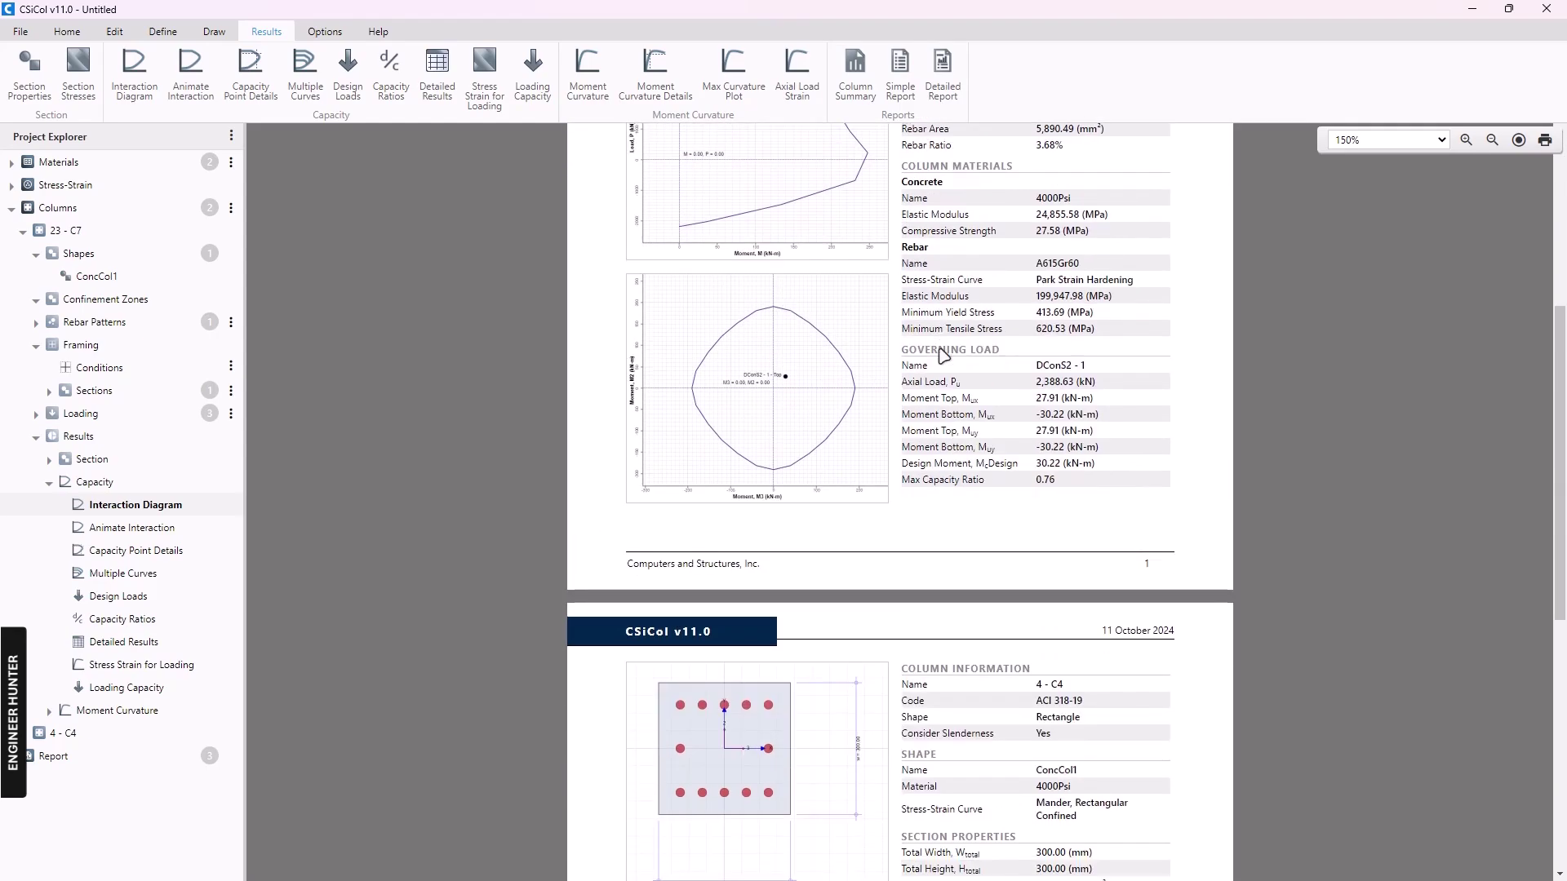
scroll(944, 355, "down", 7)
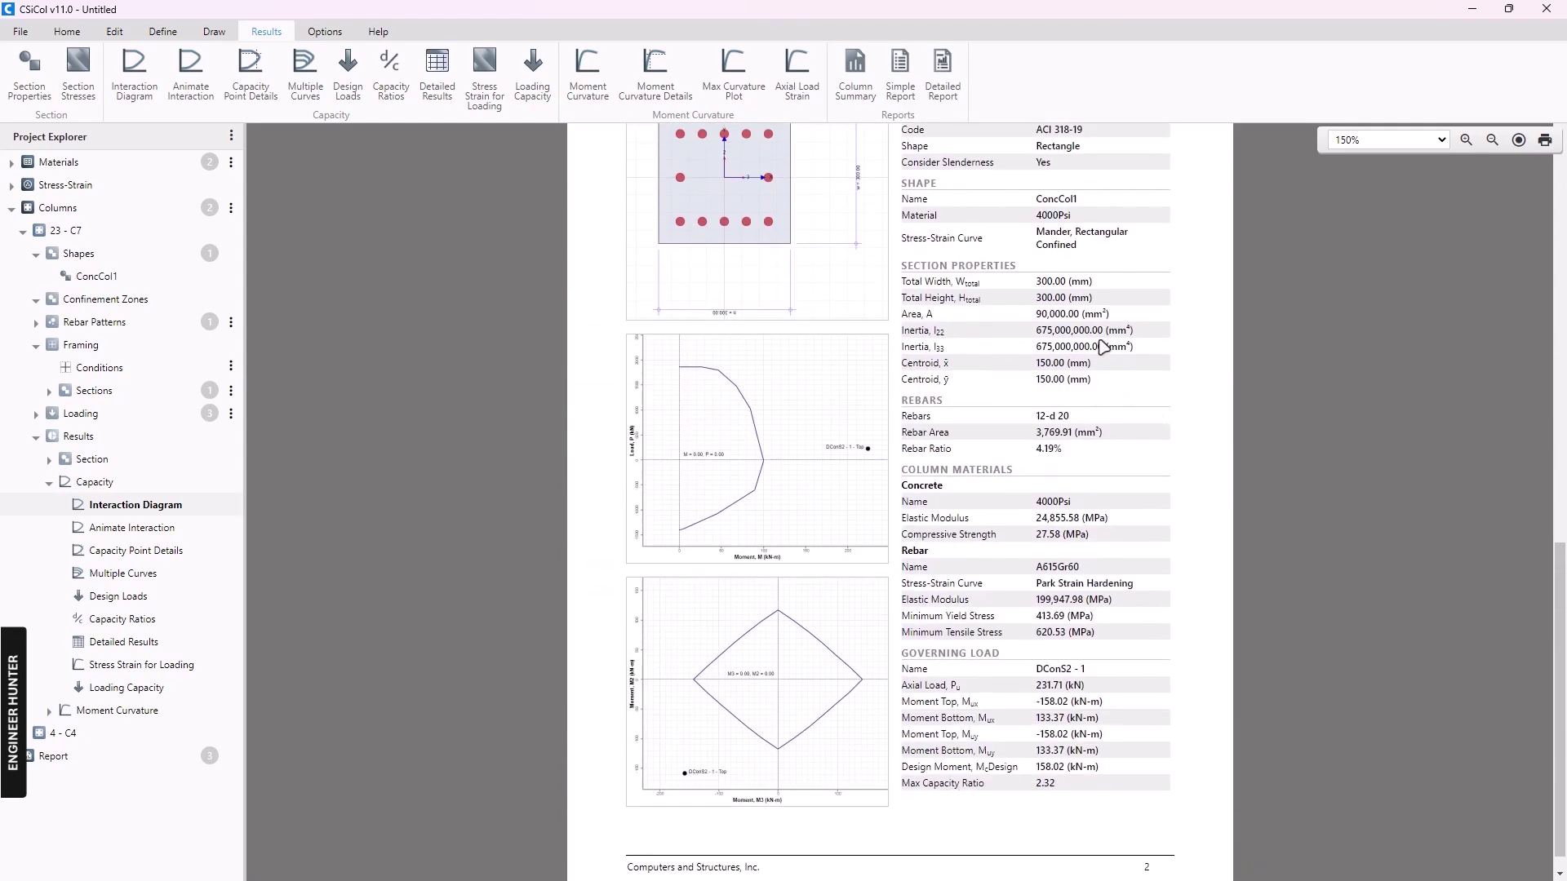
scroll(1103, 348, "down", 6)
scroll(1093, 506, "down", 4)
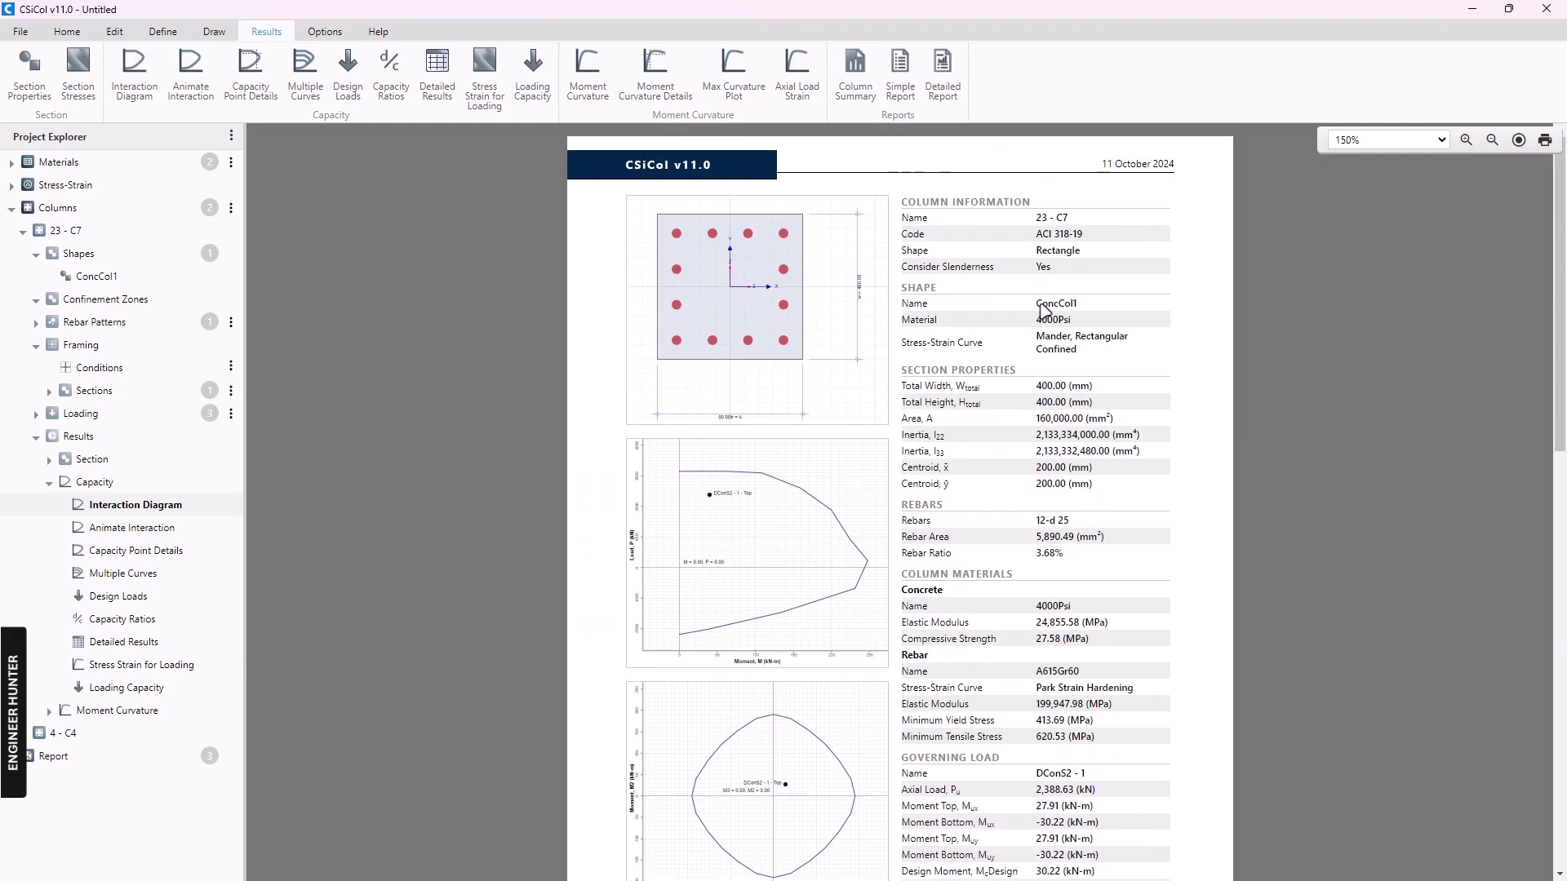
scroll(1058, 226, "up", 12)
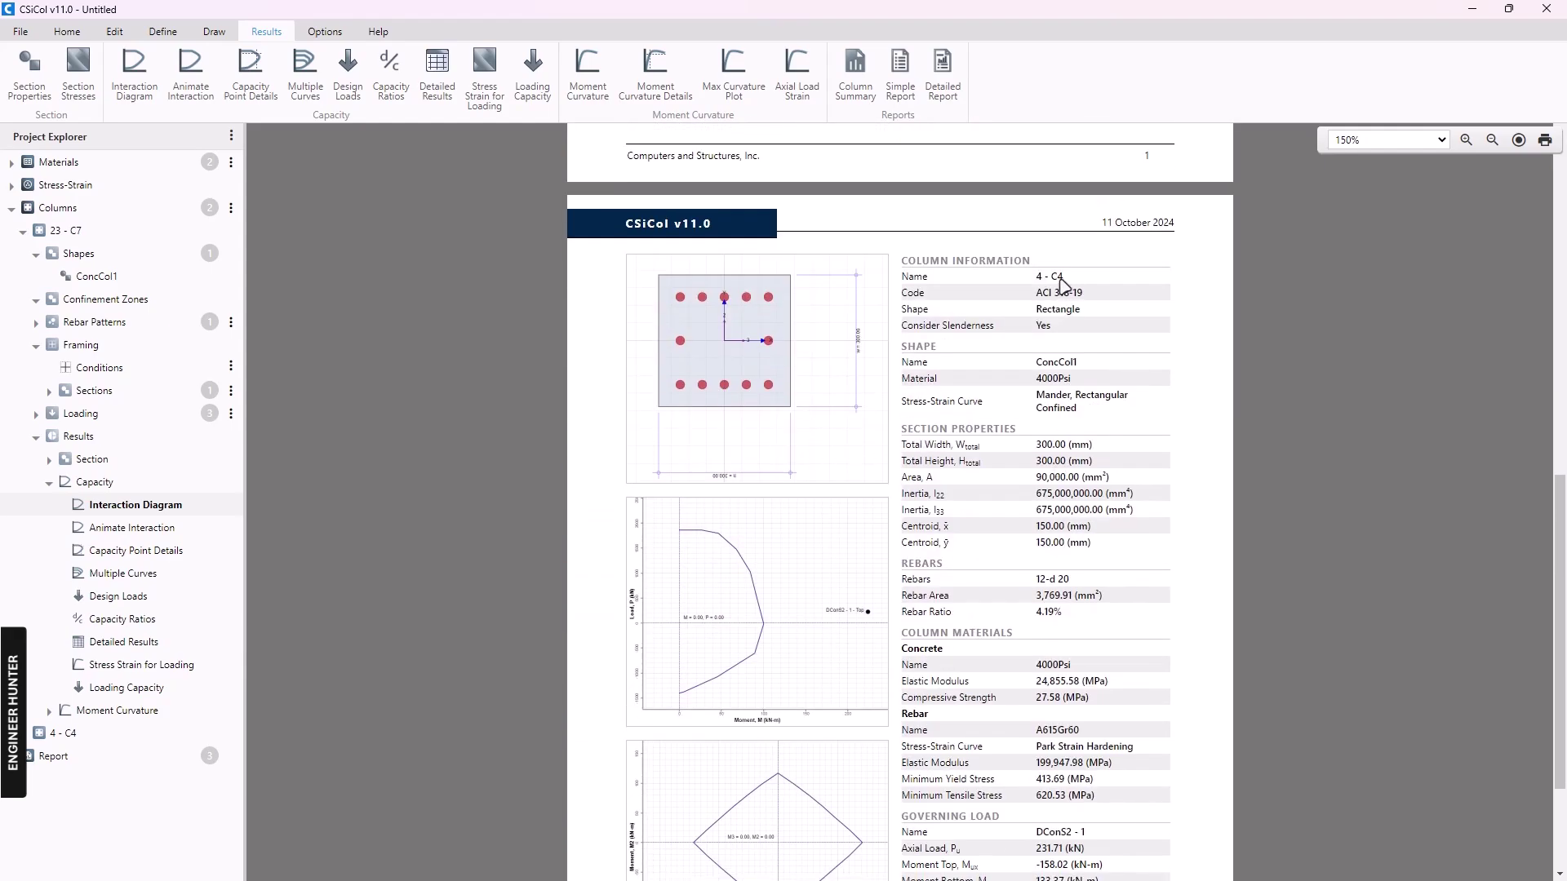
scroll(946, 356, "down", 2)
scroll(758, 226, "up", 1)
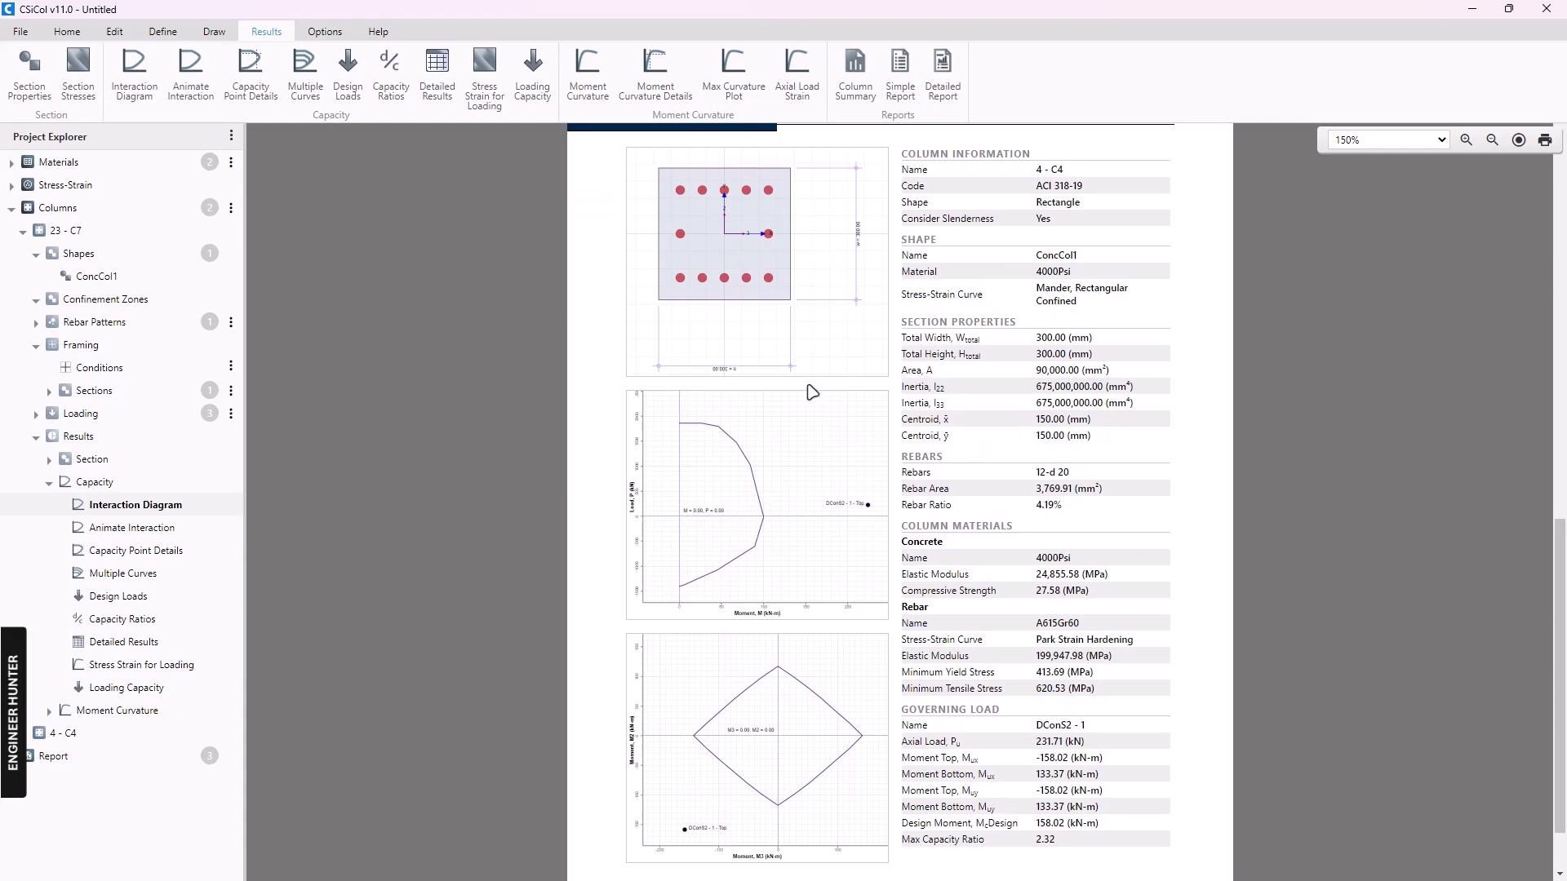
scroll(998, 340, "up", 10)
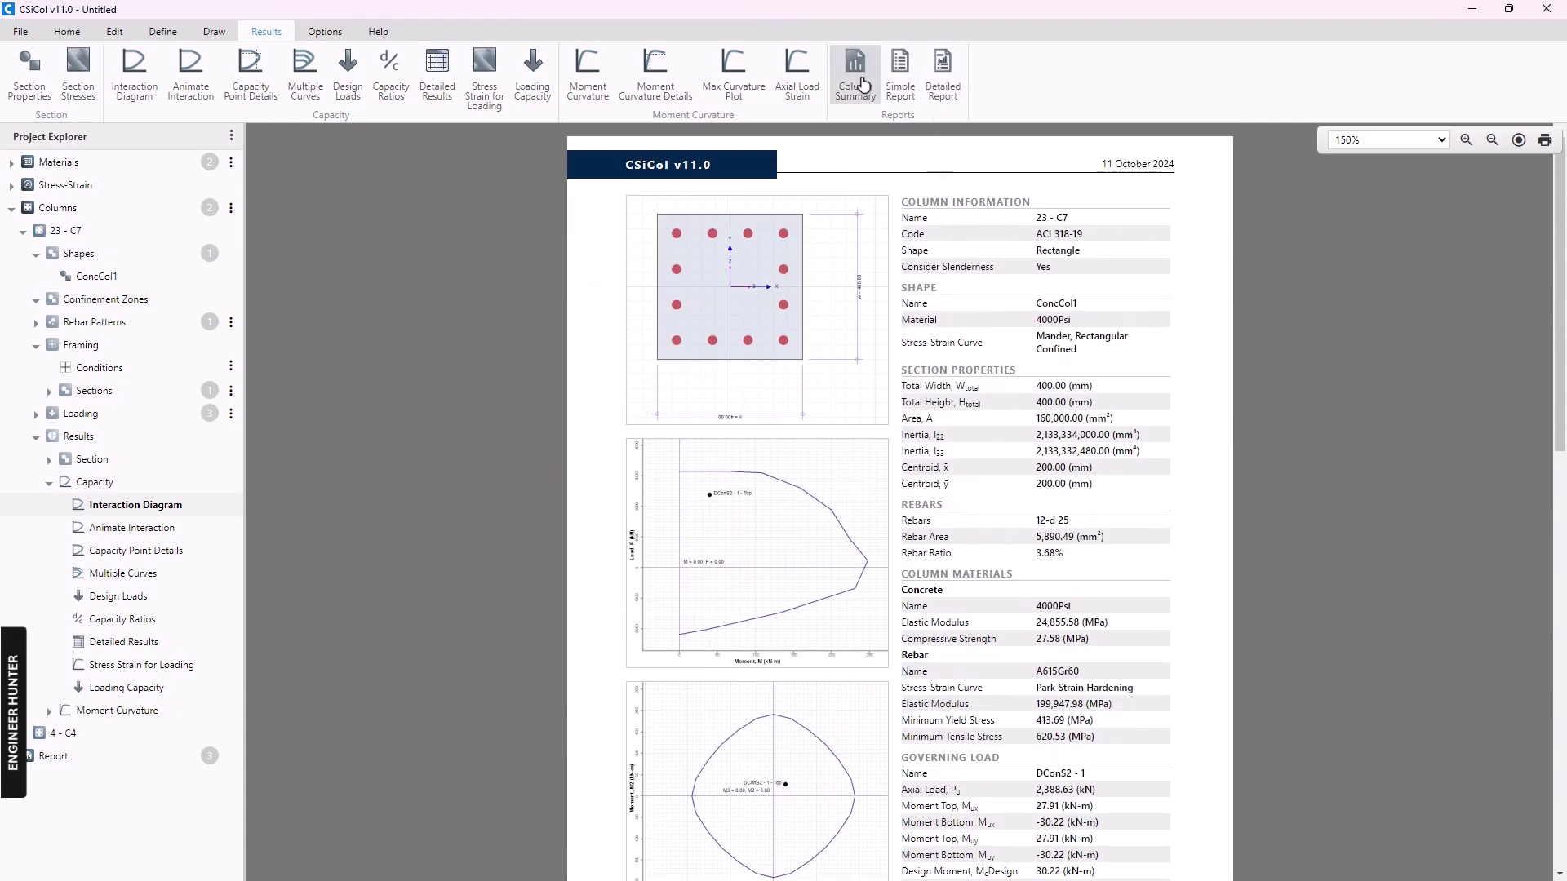
Generate and scroll the detailed report, then review the column summary showing D/C 0.76 and 2.32
left_click(938, 79)
scroll(991, 404, "down", 10)
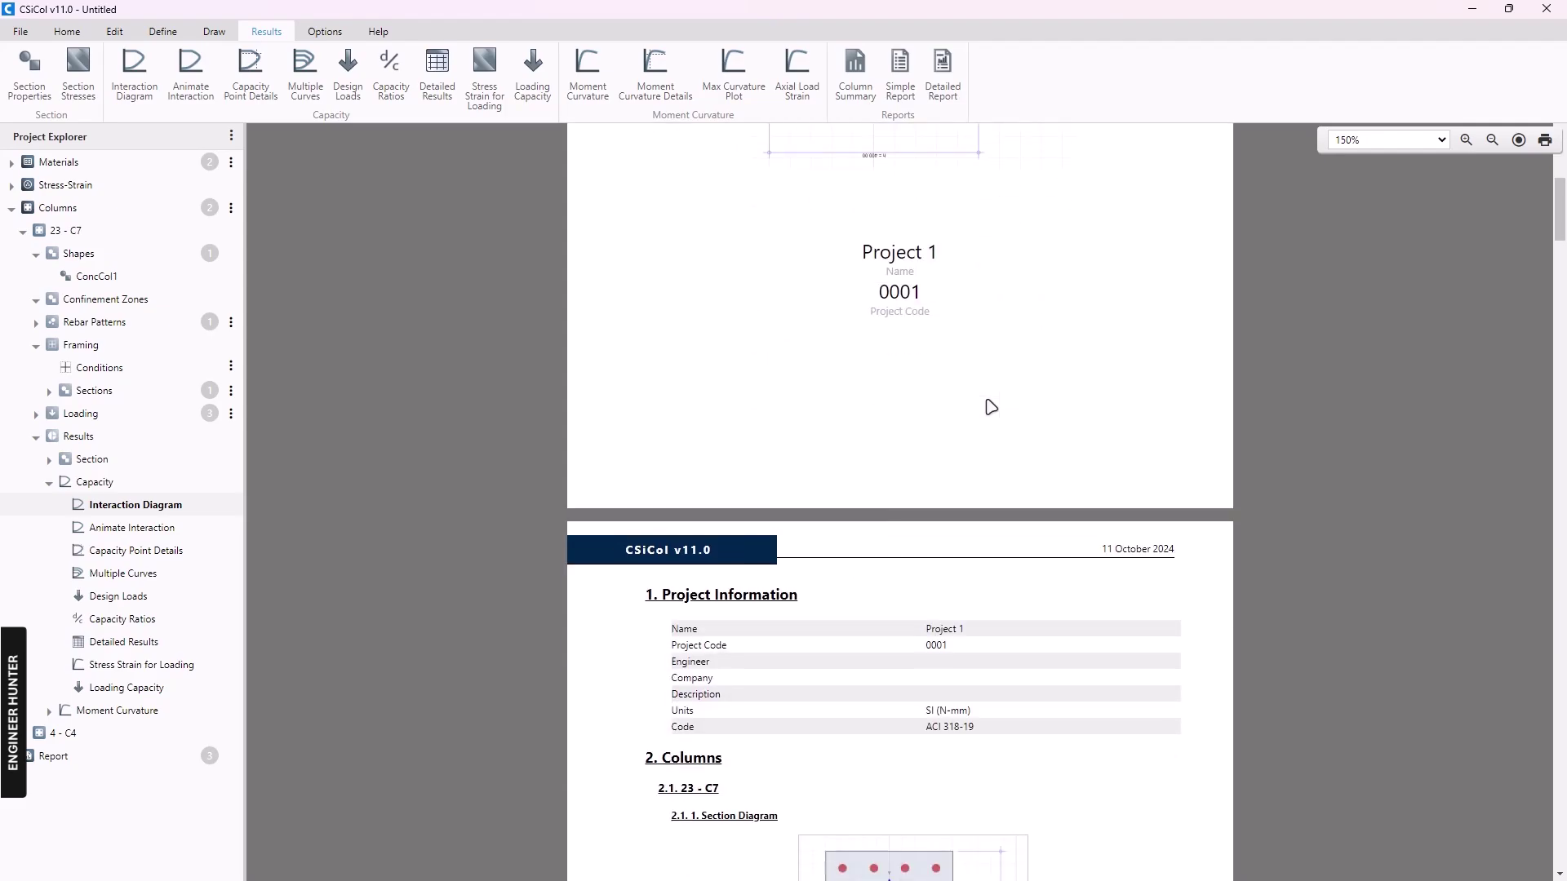
scroll(708, 475, "down", 15)
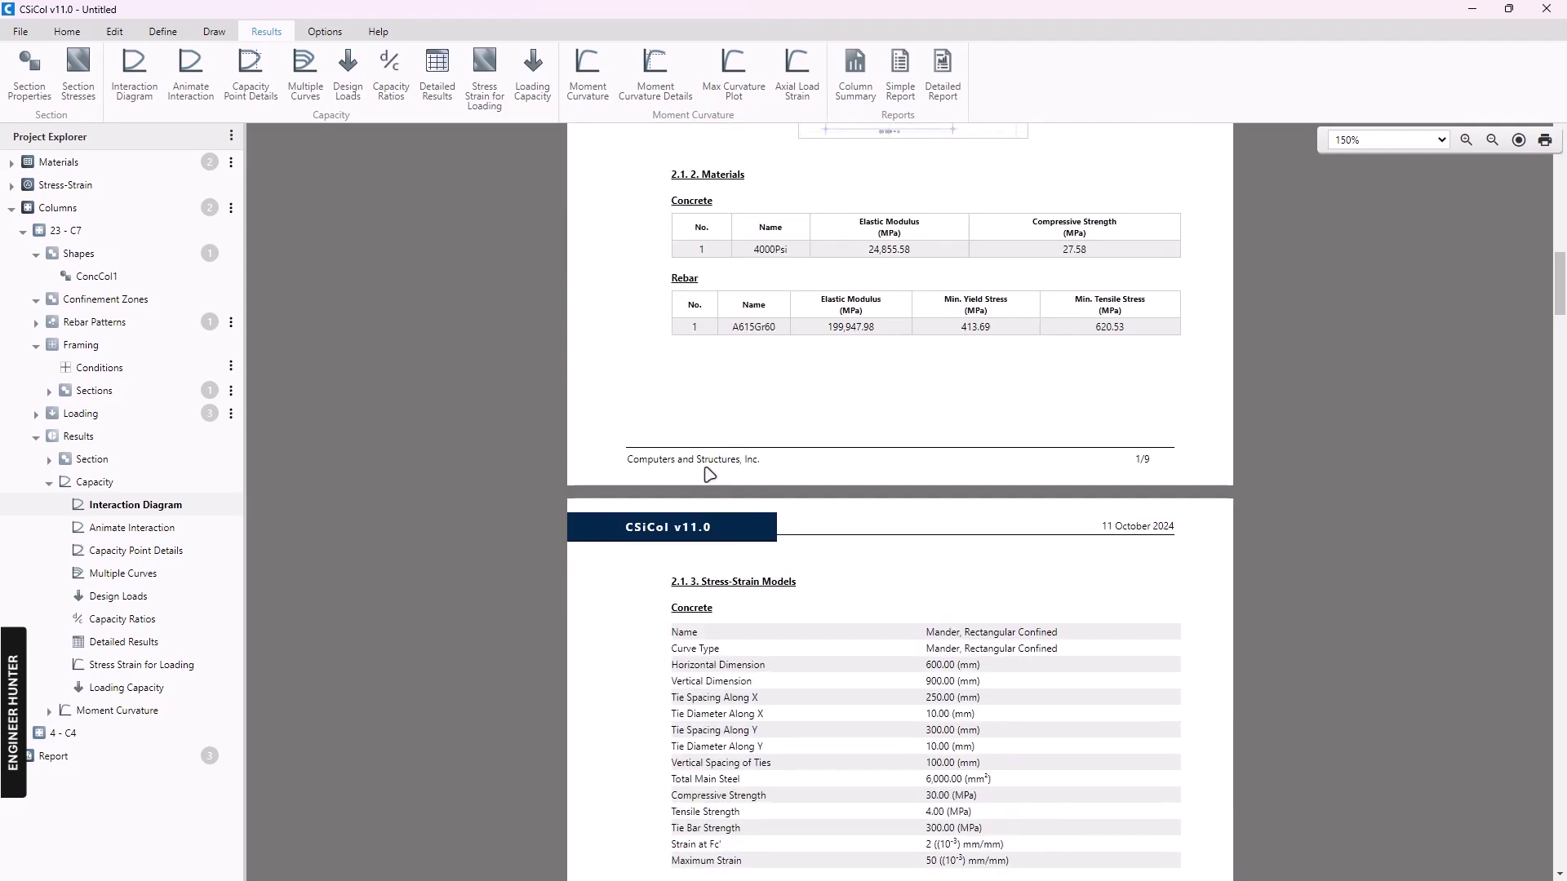
scroll(708, 475, "down", 15)
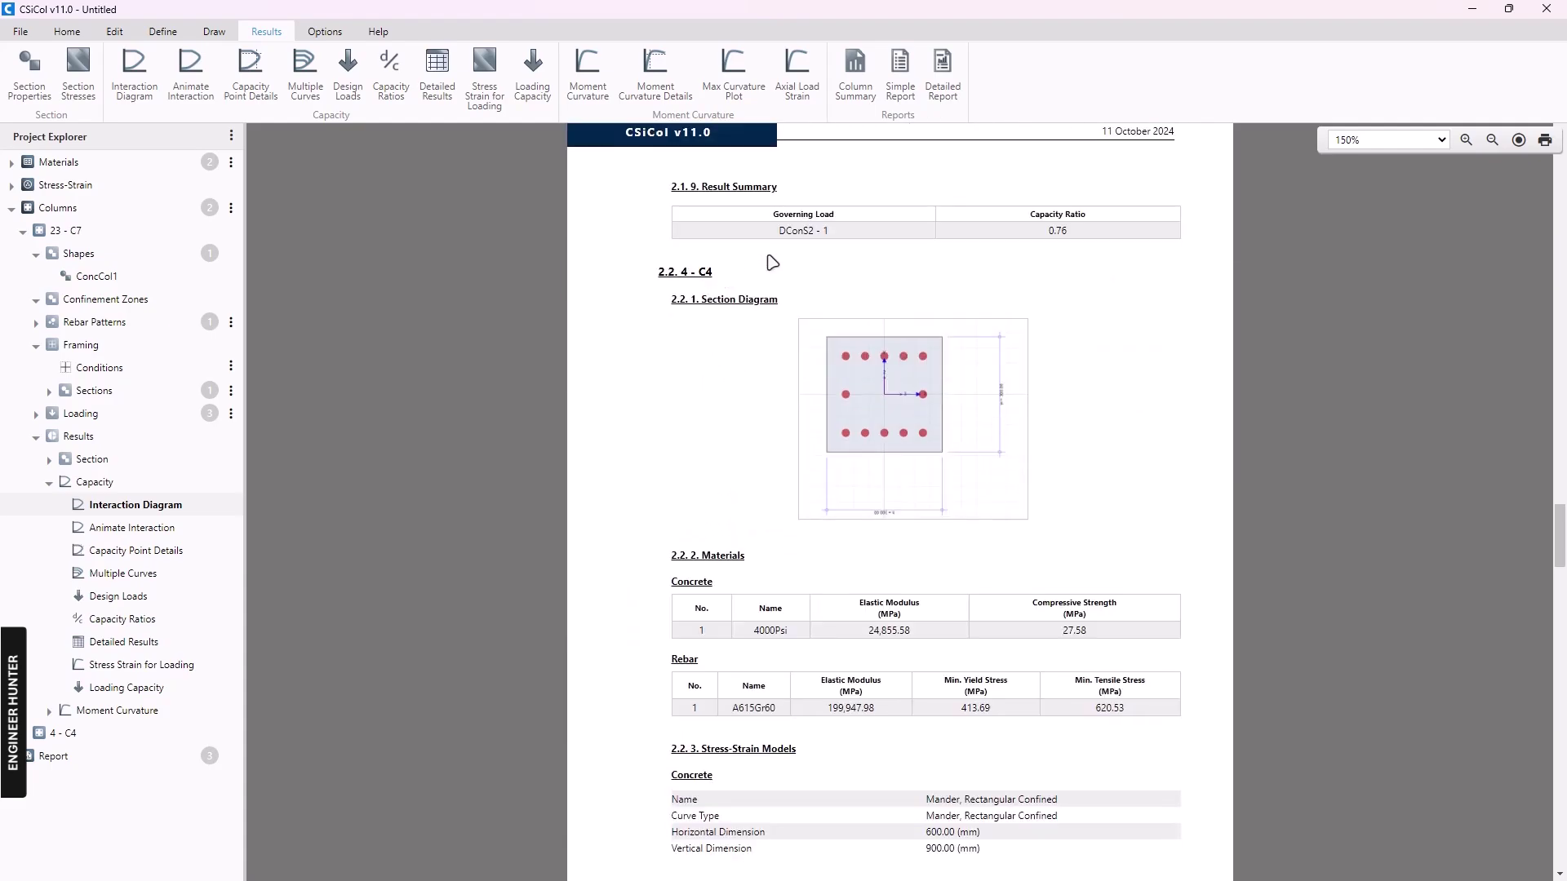
left_click(855, 77)
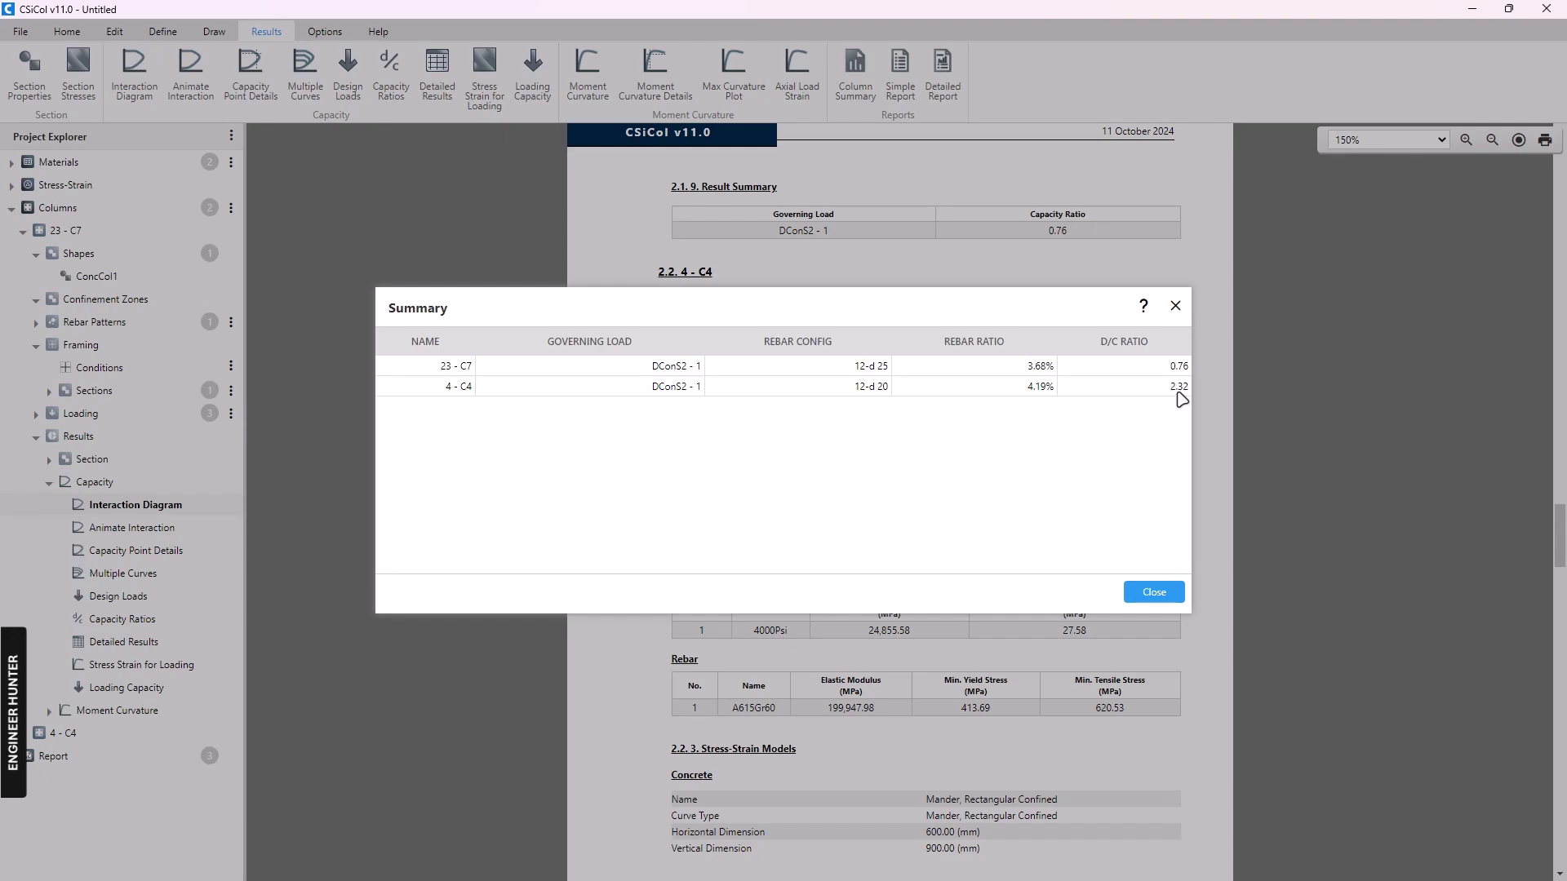
left_click(1163, 593)
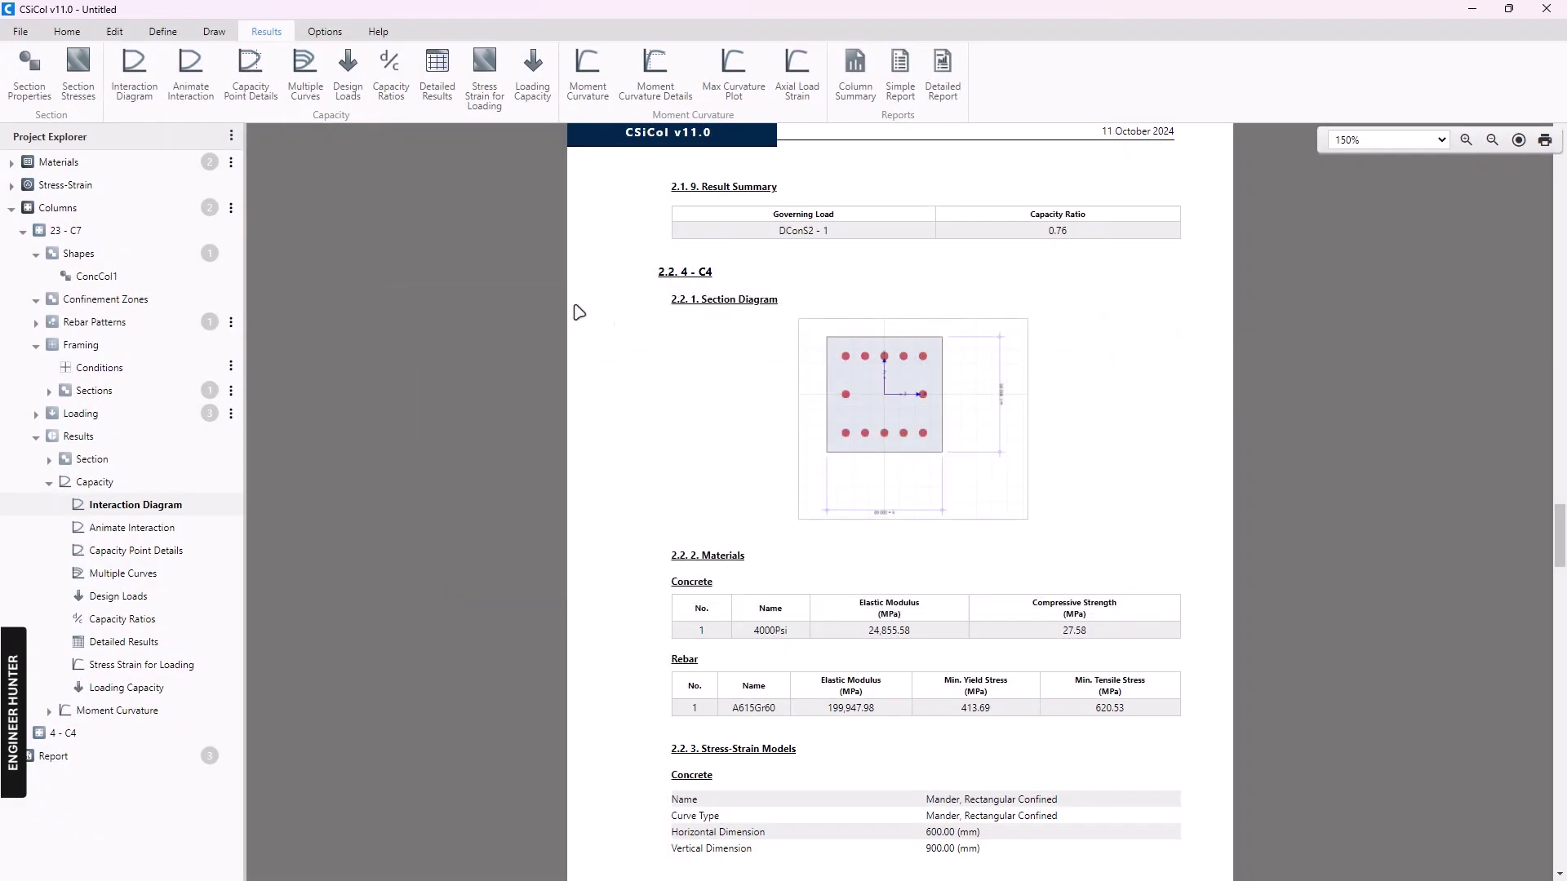
left_click(331, 32)
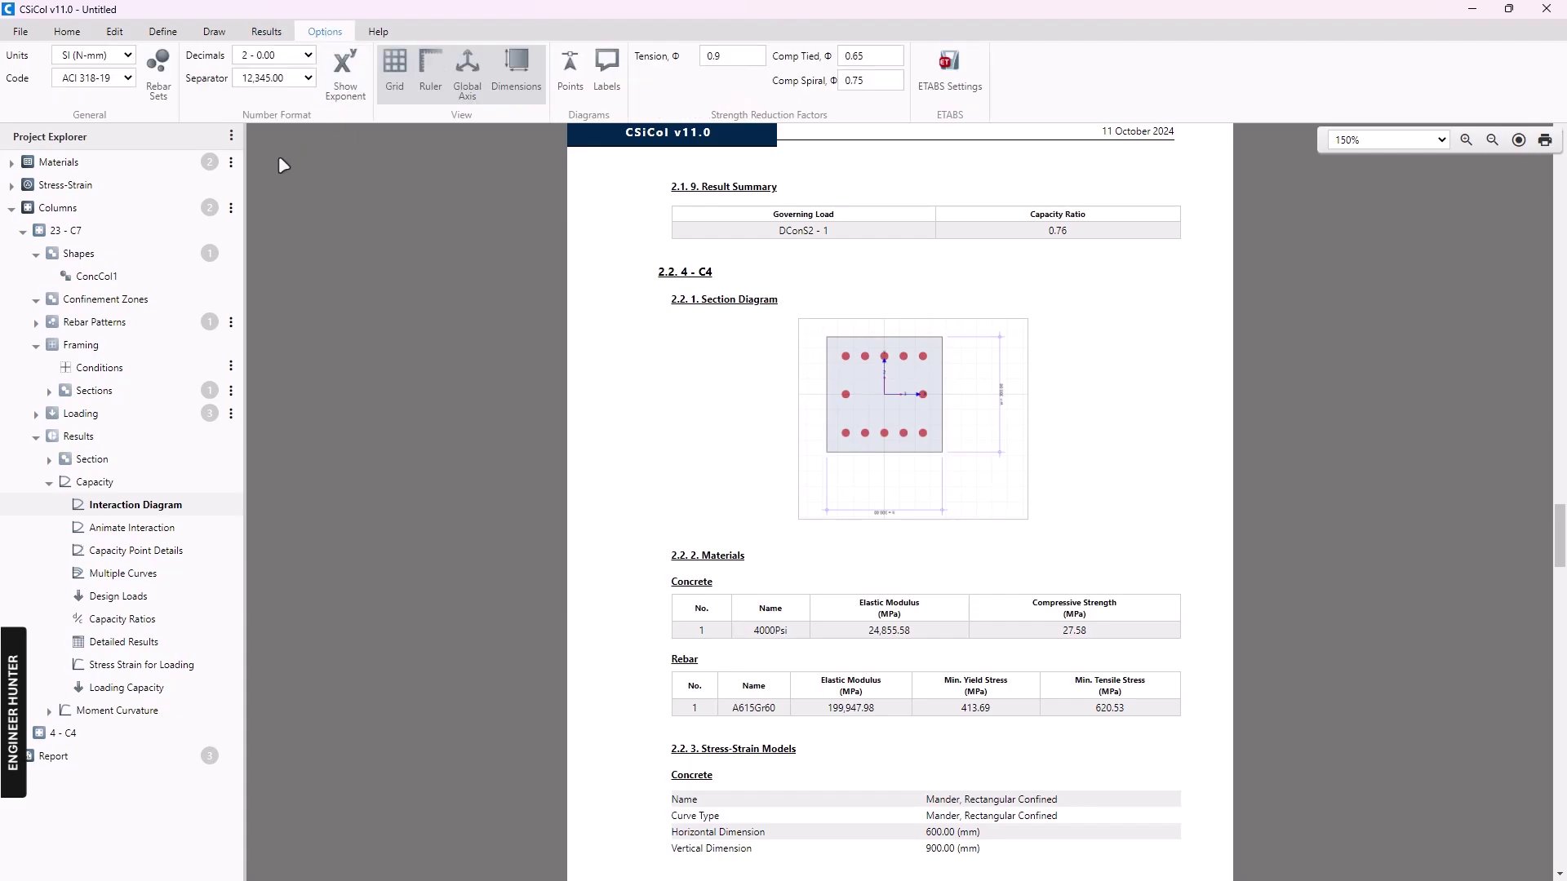
left_click(87, 76)
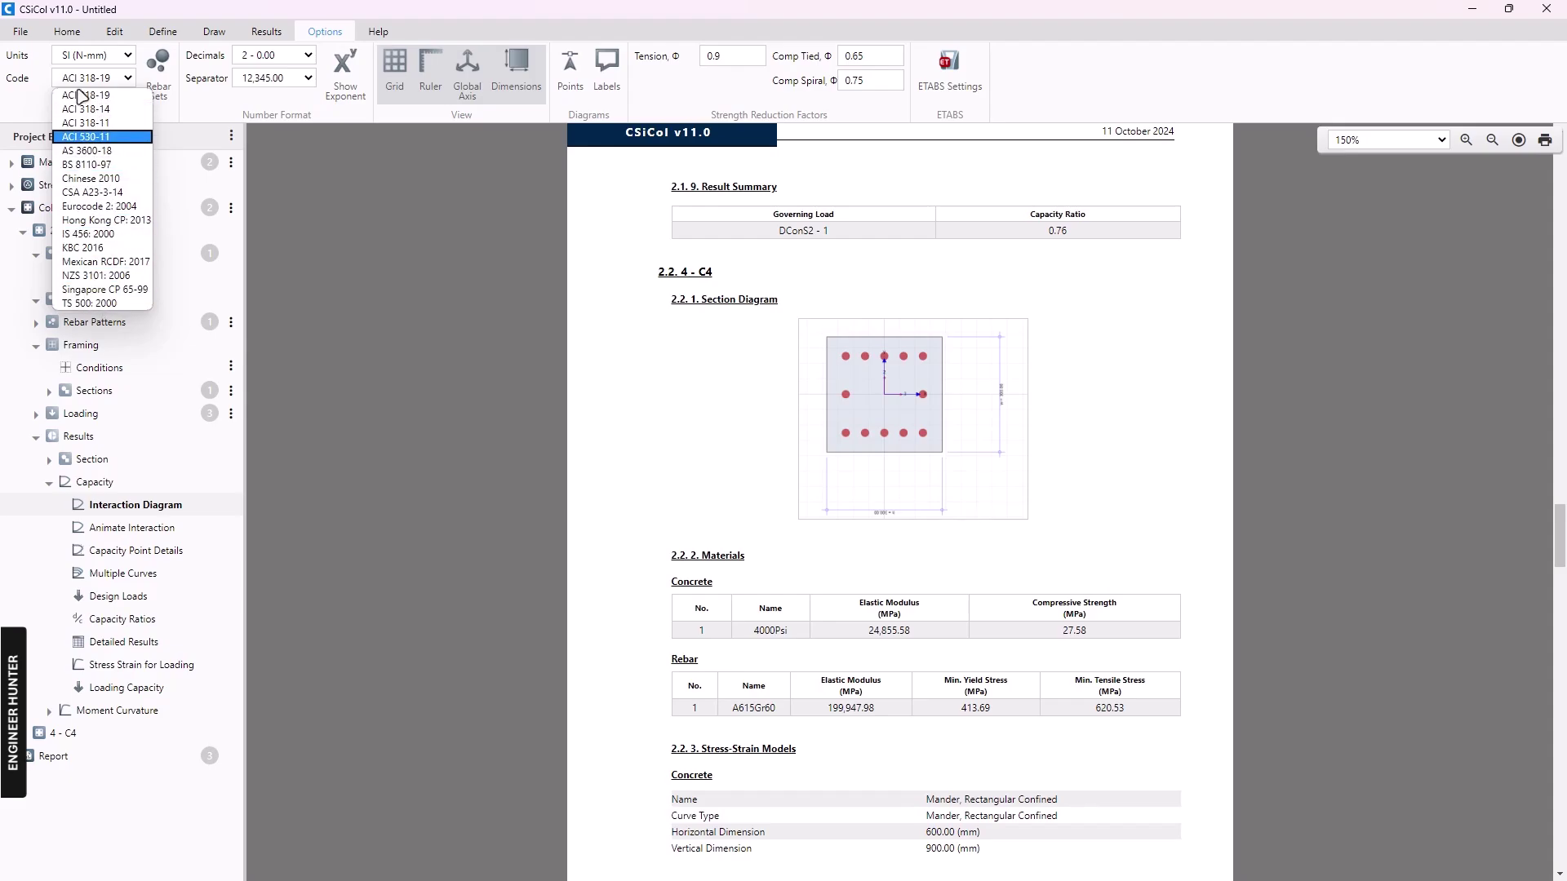
left_click(43, 81)
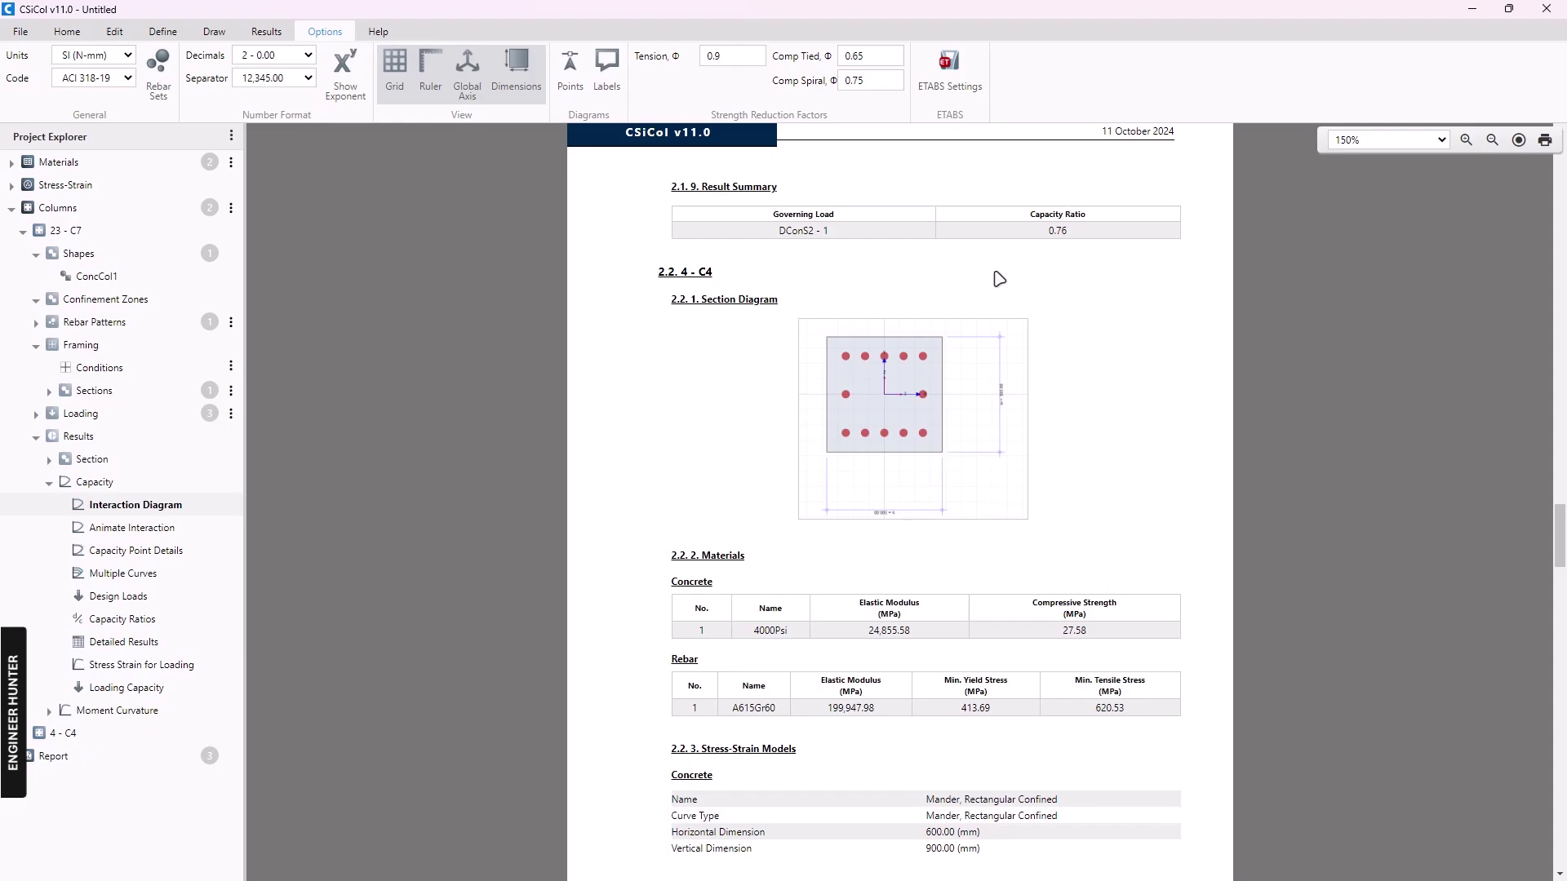
left_click(954, 84)
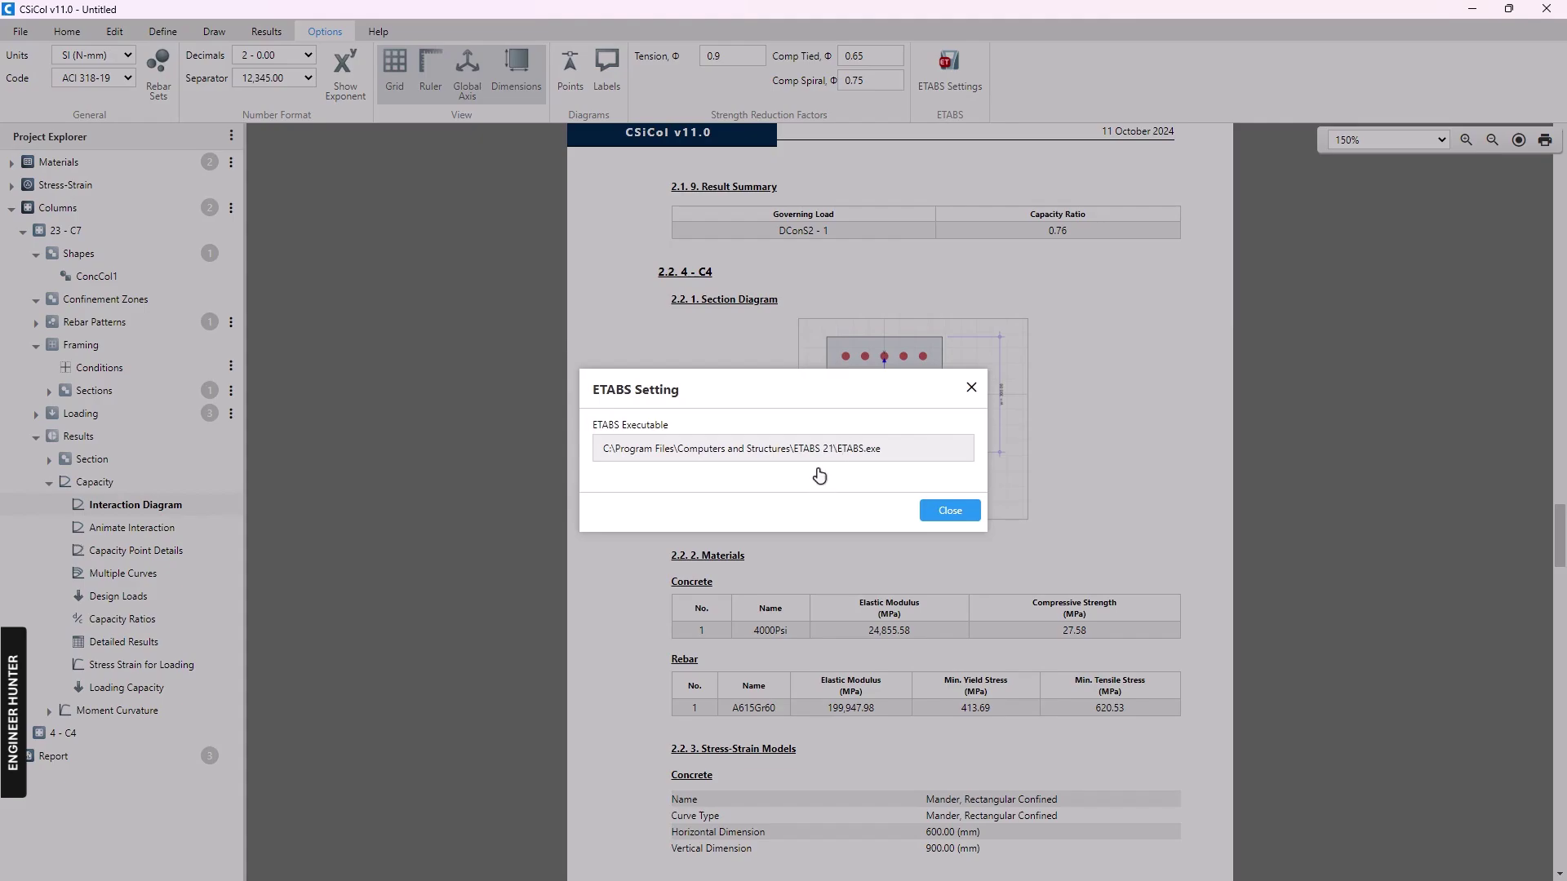
left_click(856, 454)
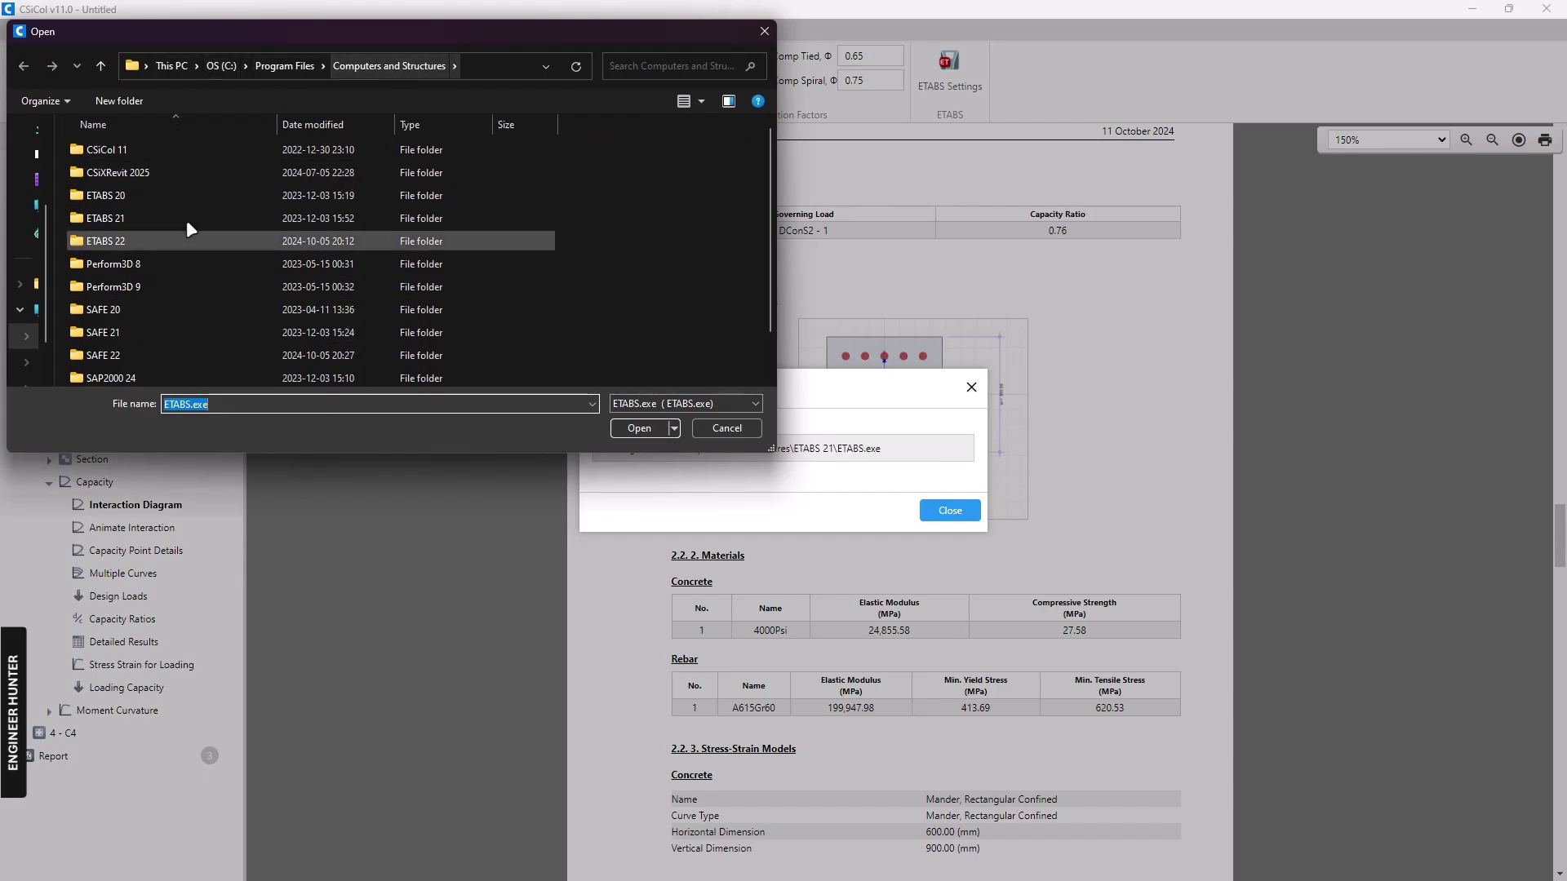
left_click(726, 427)
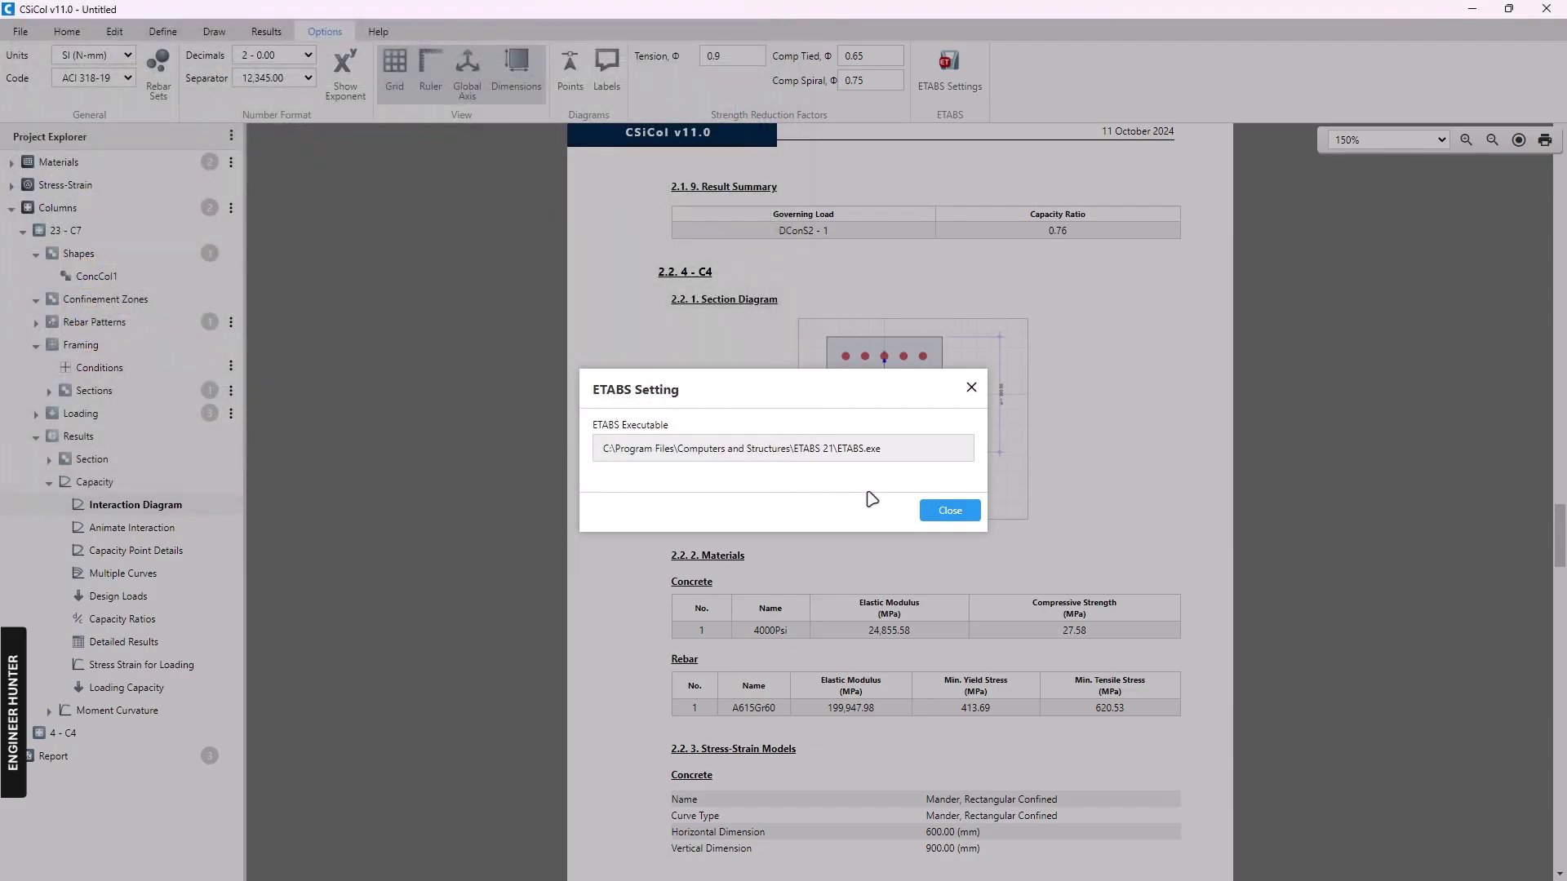
left_click(949, 511)
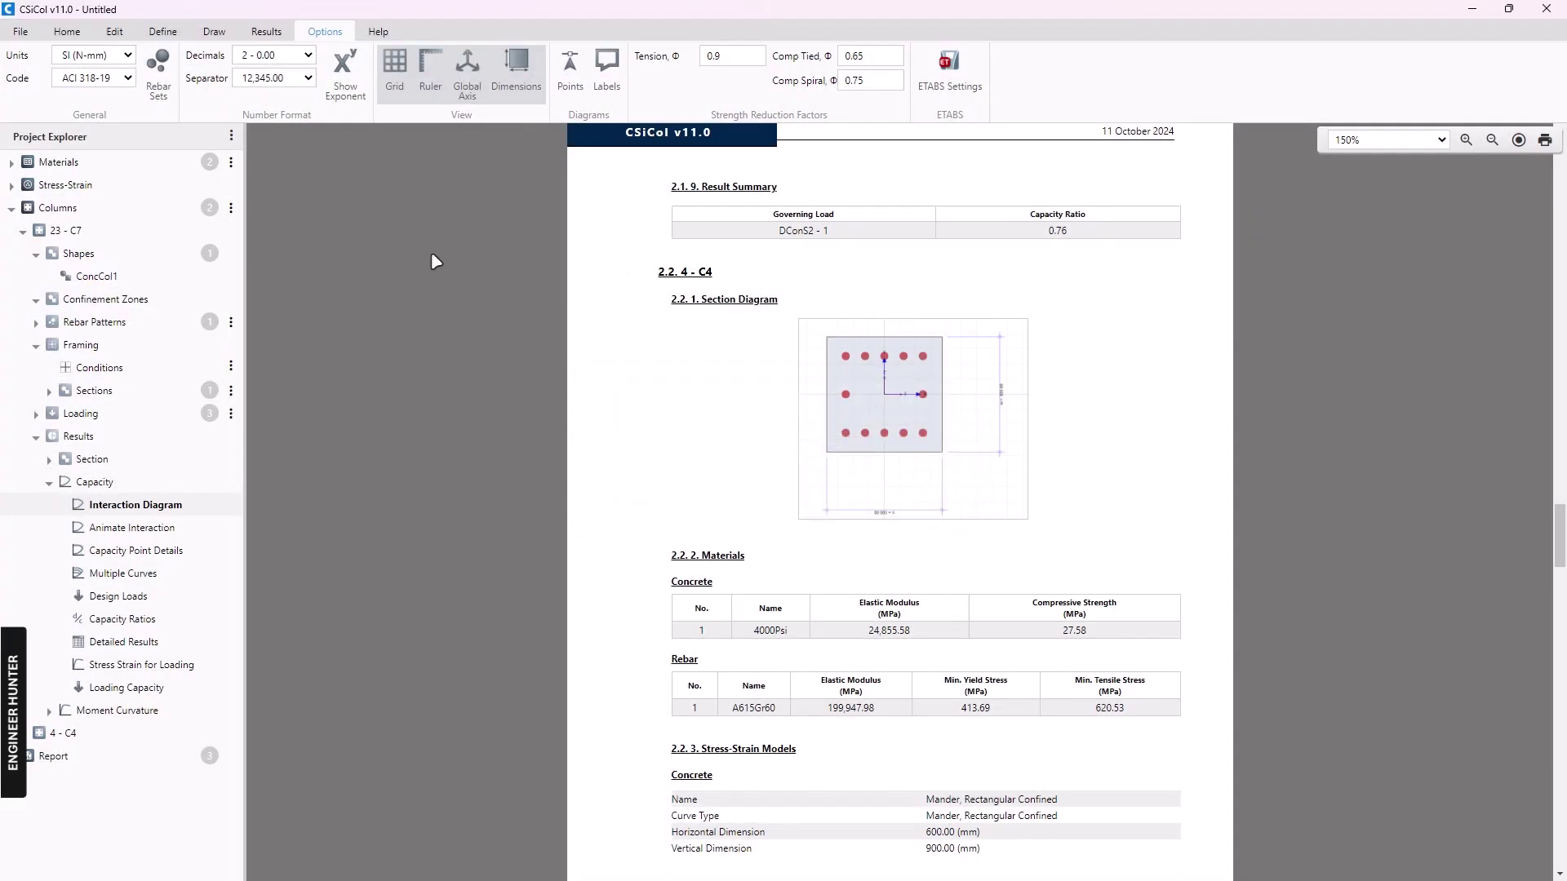
Return to Home, collapse 23 - C7, expand 4 - C4 and select its ConcCol1 shape
left_click(65, 31)
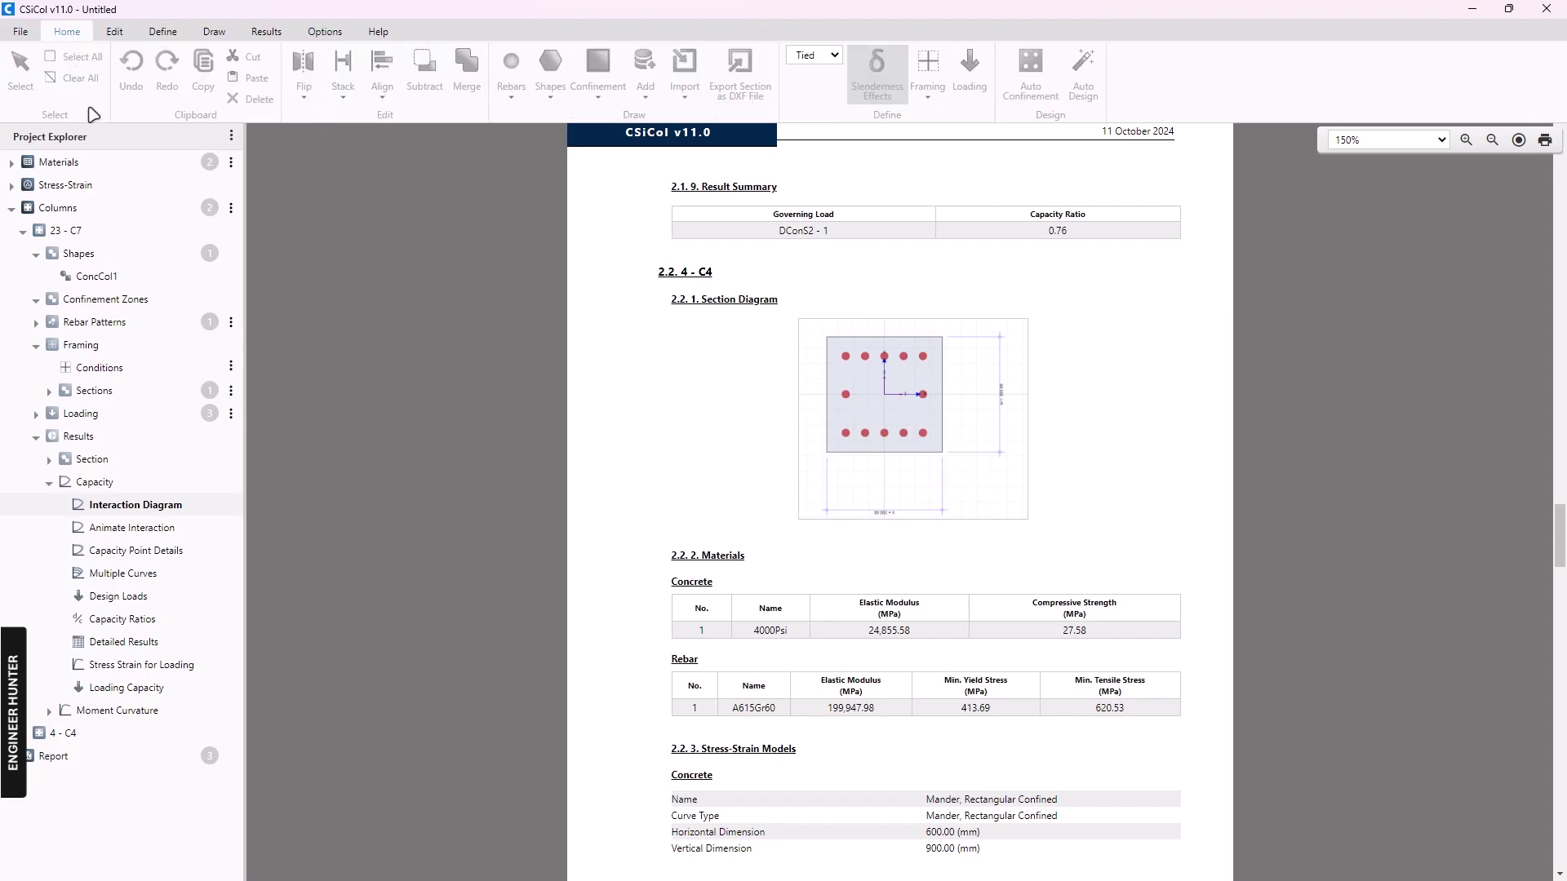
left_click(27, 234)
left_click(22, 231)
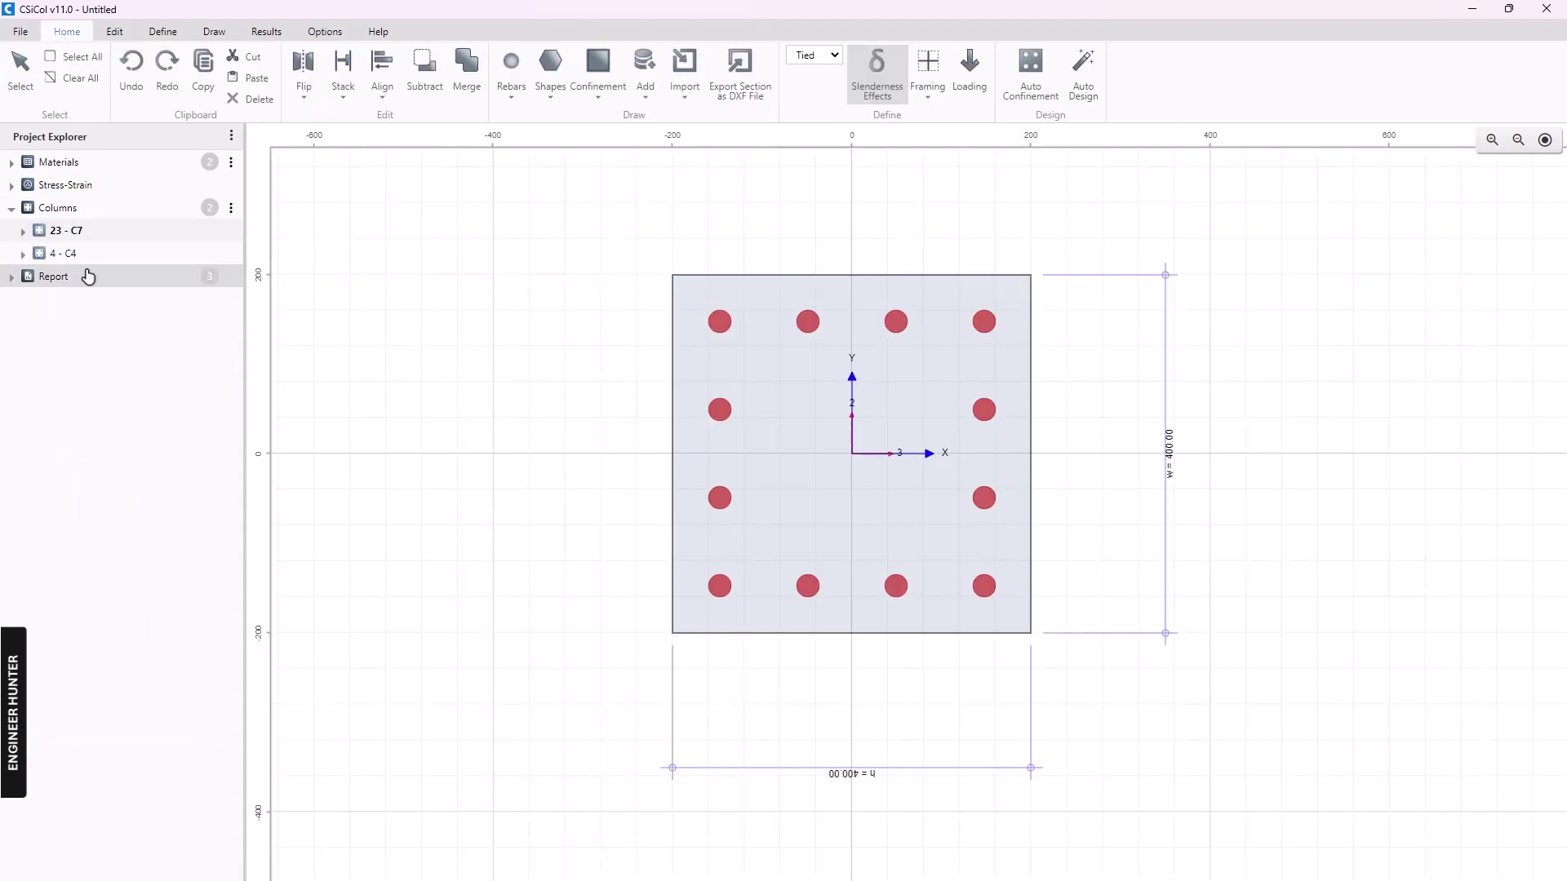
left_click(23, 254)
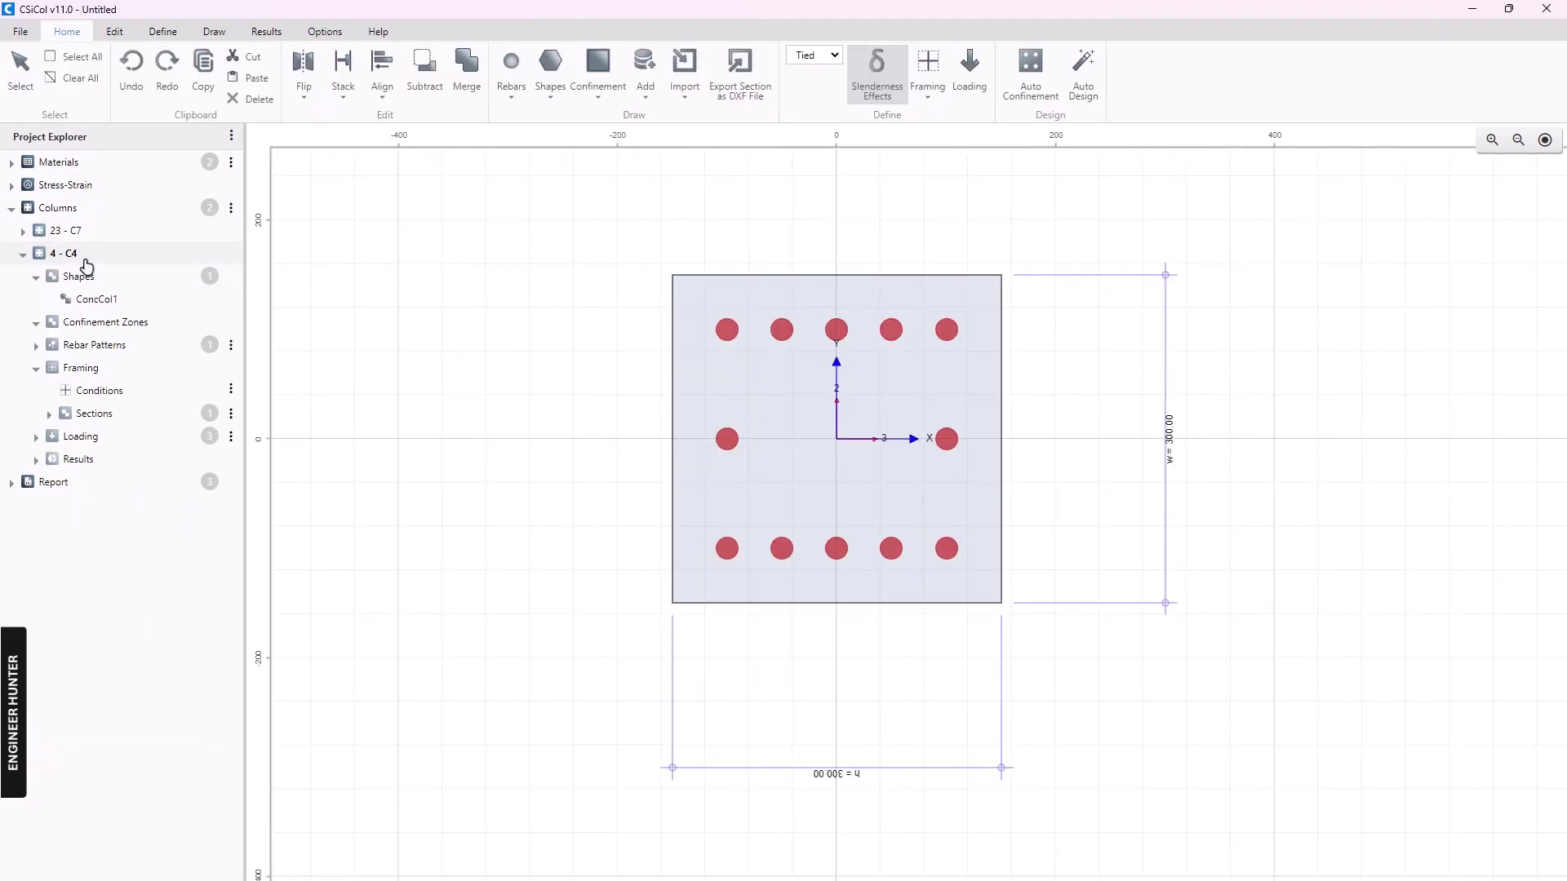
left_click(134, 302)
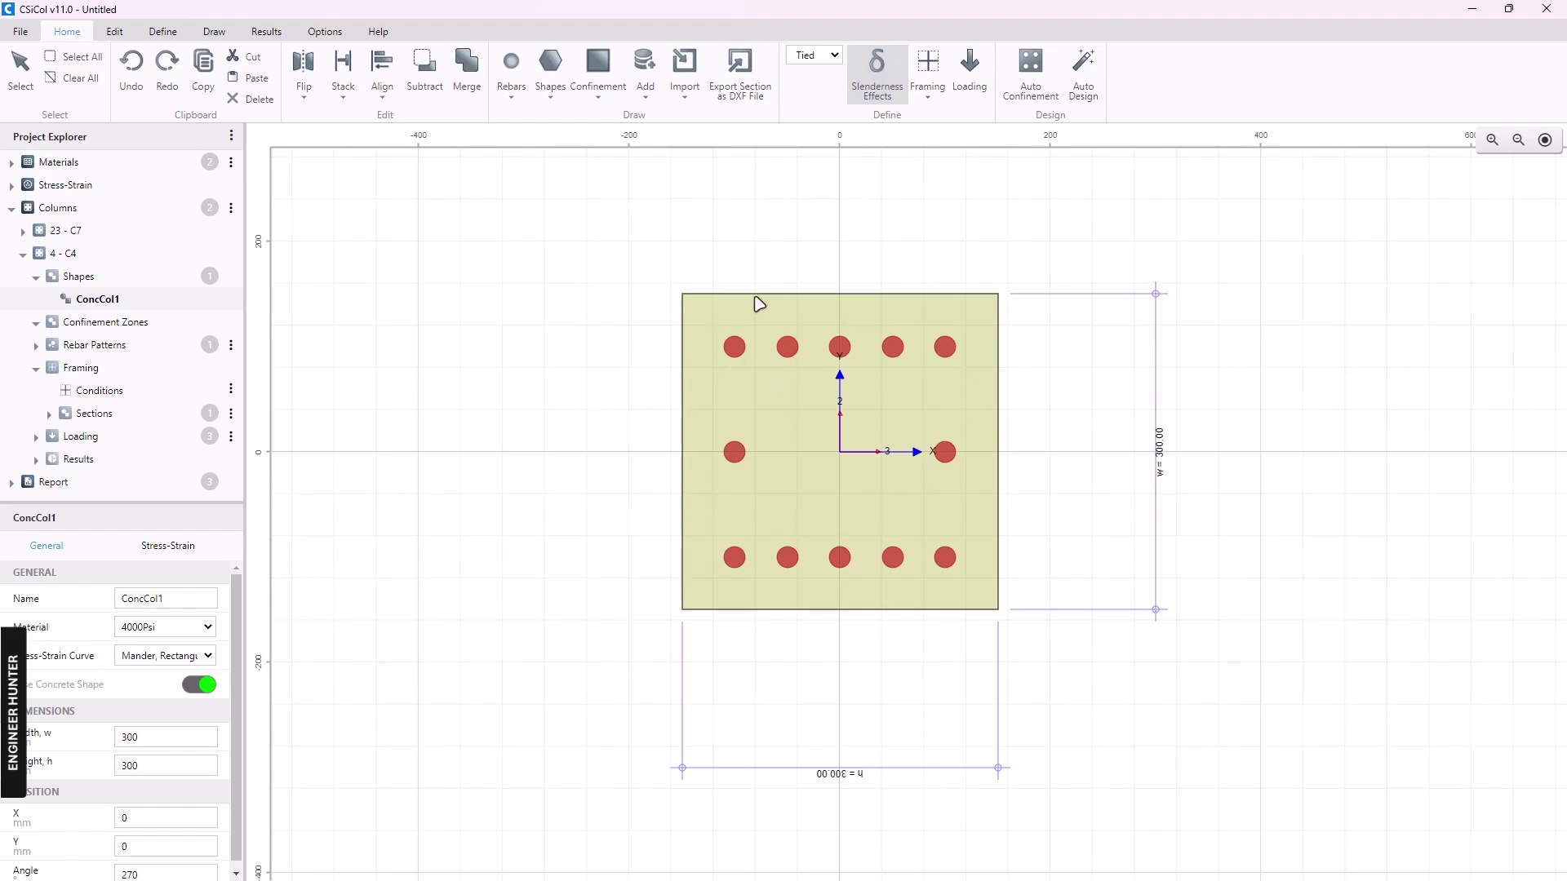